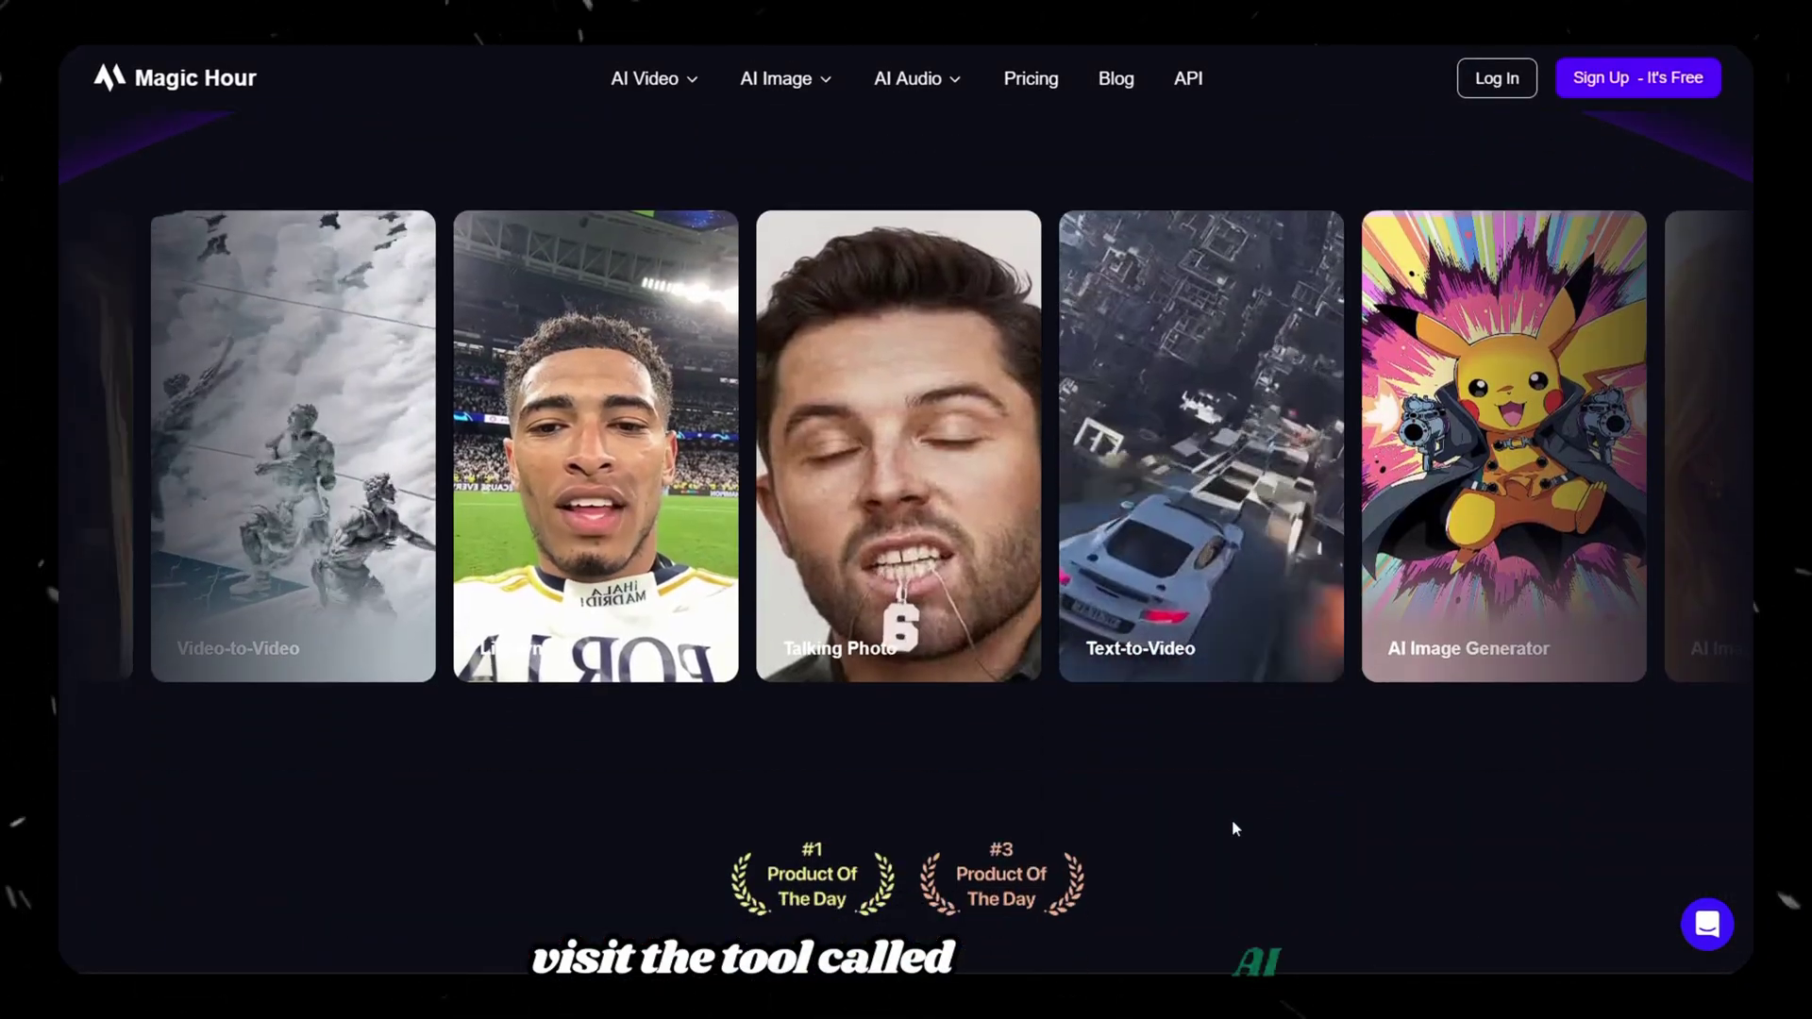
Sign up for a free Magic Hour account with Google and open Create New to list the tools
{"action": "scroll", "coordinate": [860, 857], "scroll_direction": "up", "scroll_amount": 5}
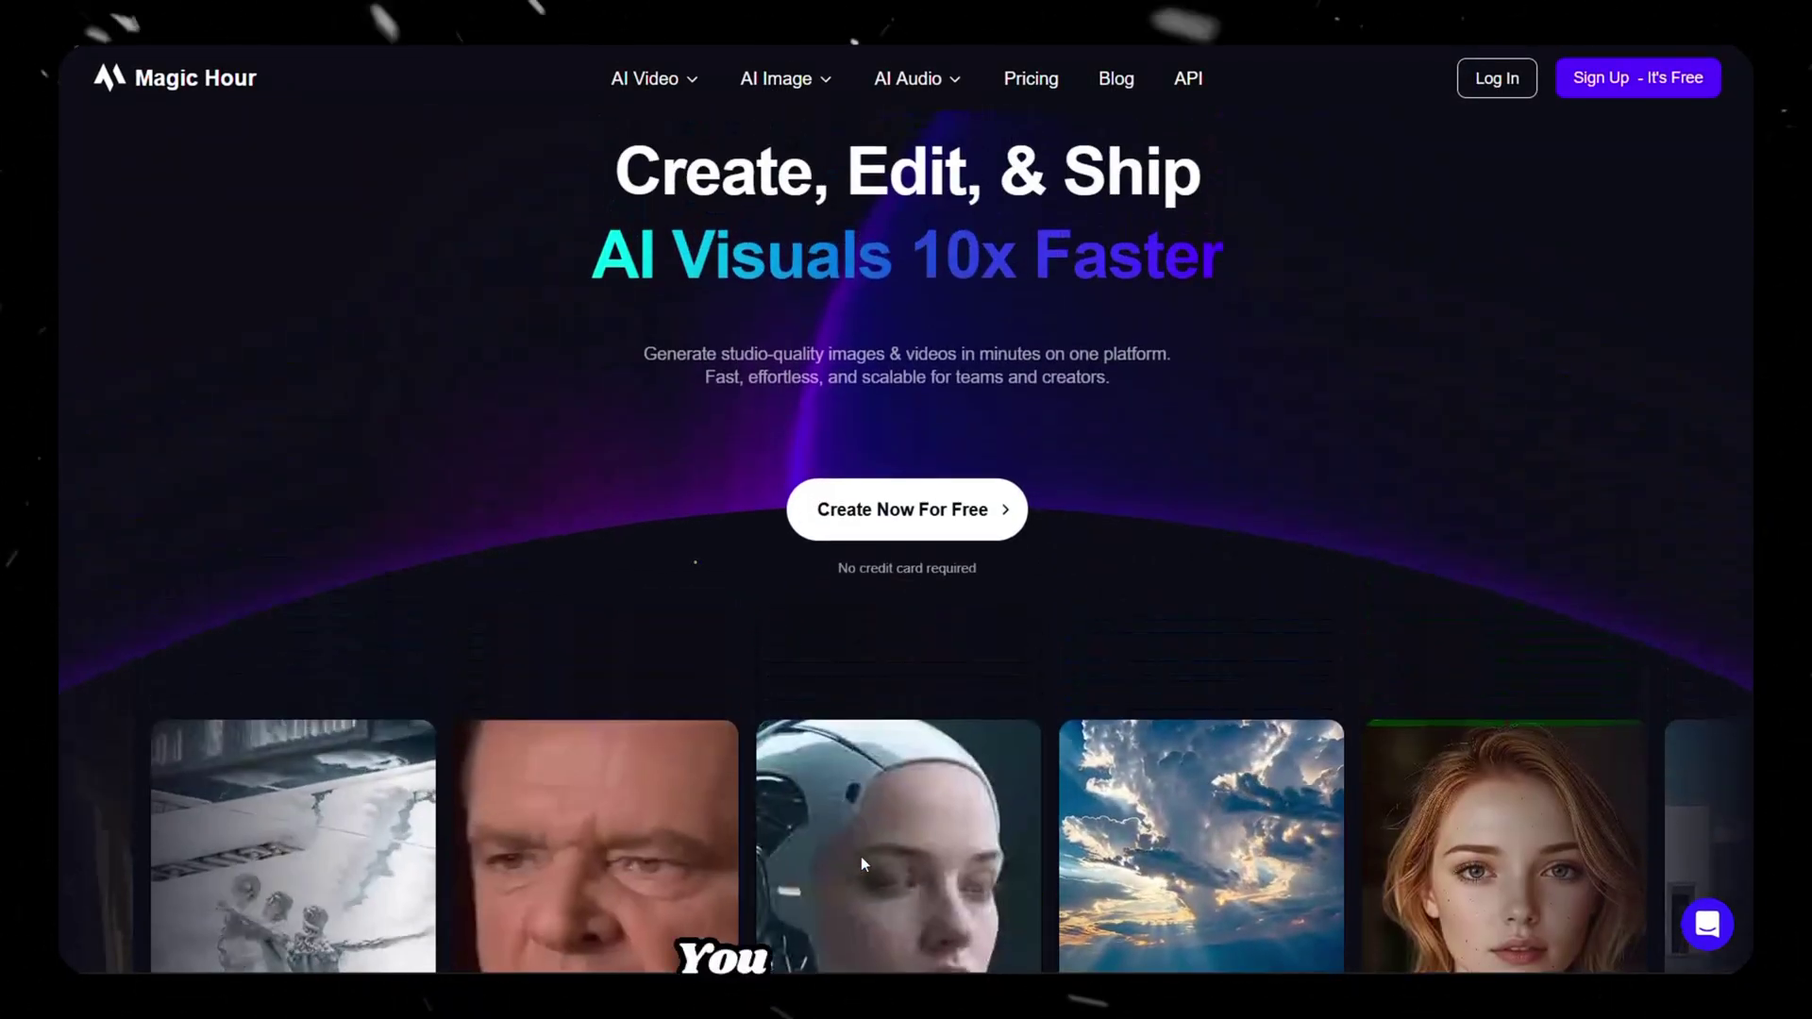
{"action": "scroll", "coordinate": [861, 856], "scroll_direction": "up", "scroll_amount": 2}
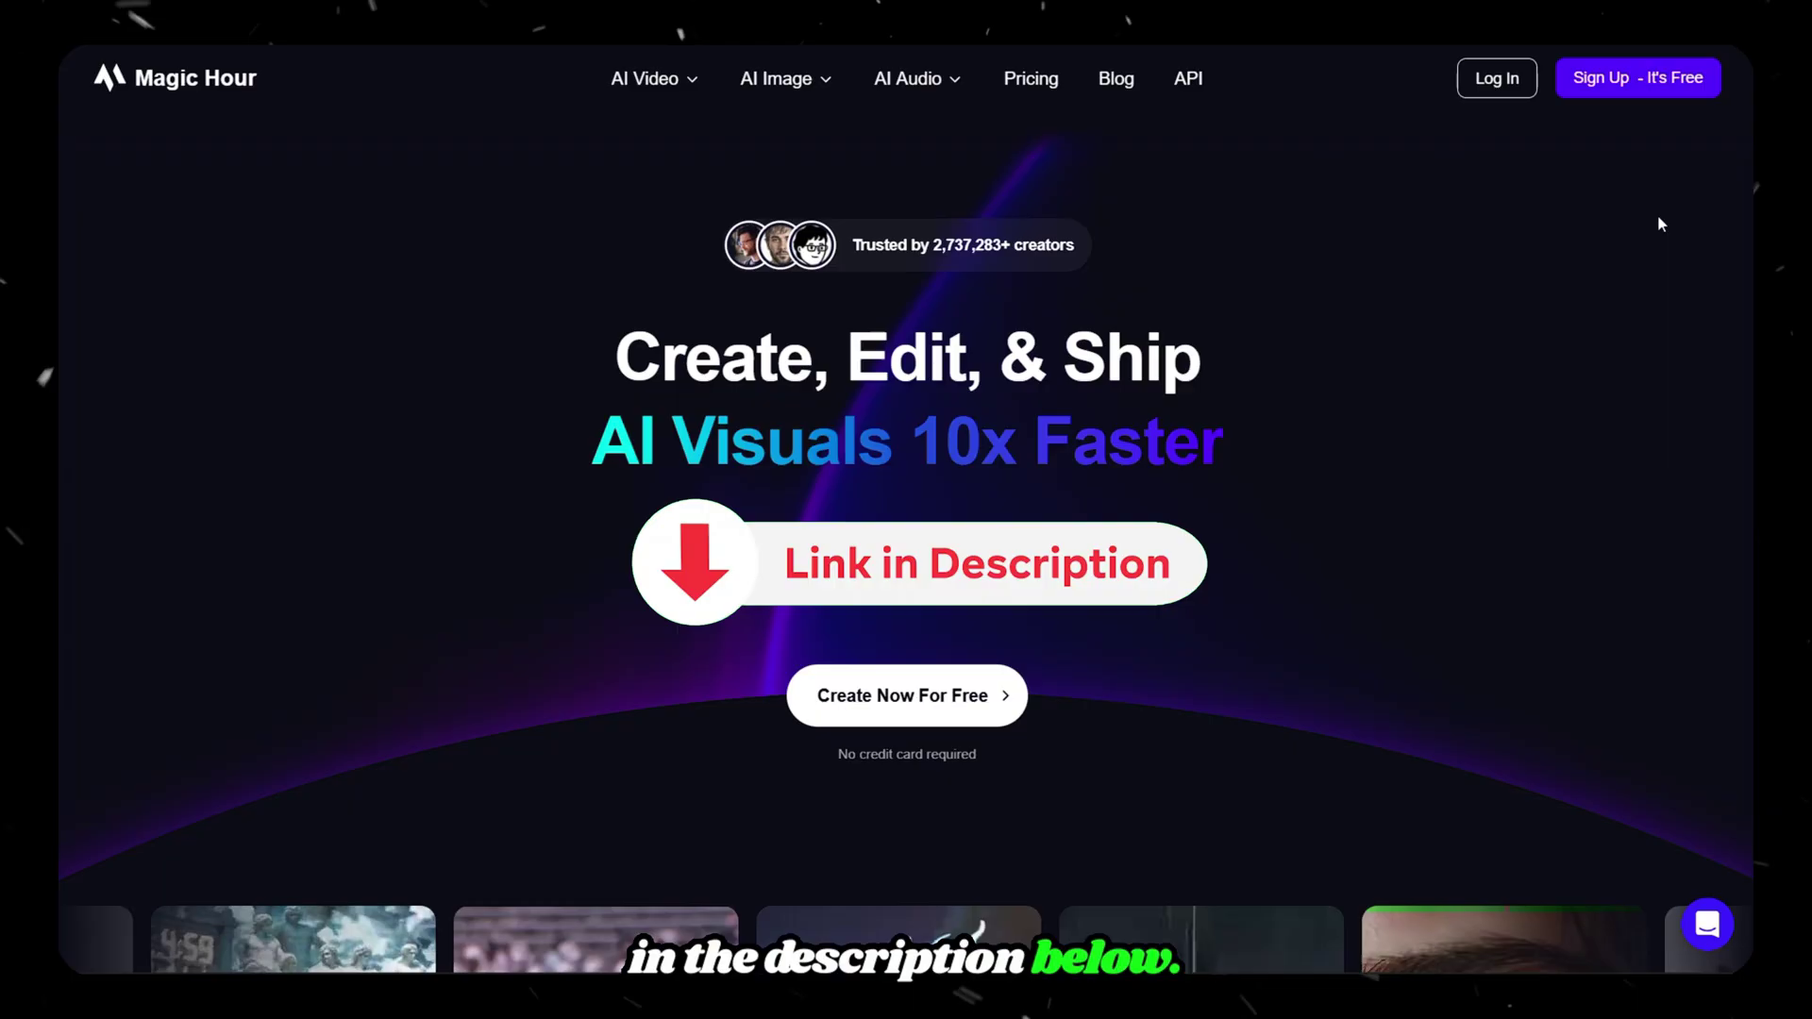
{"action": "left_click", "coordinate": [1671, 75]}
{"action": "left_click", "coordinate": [398, 366]}
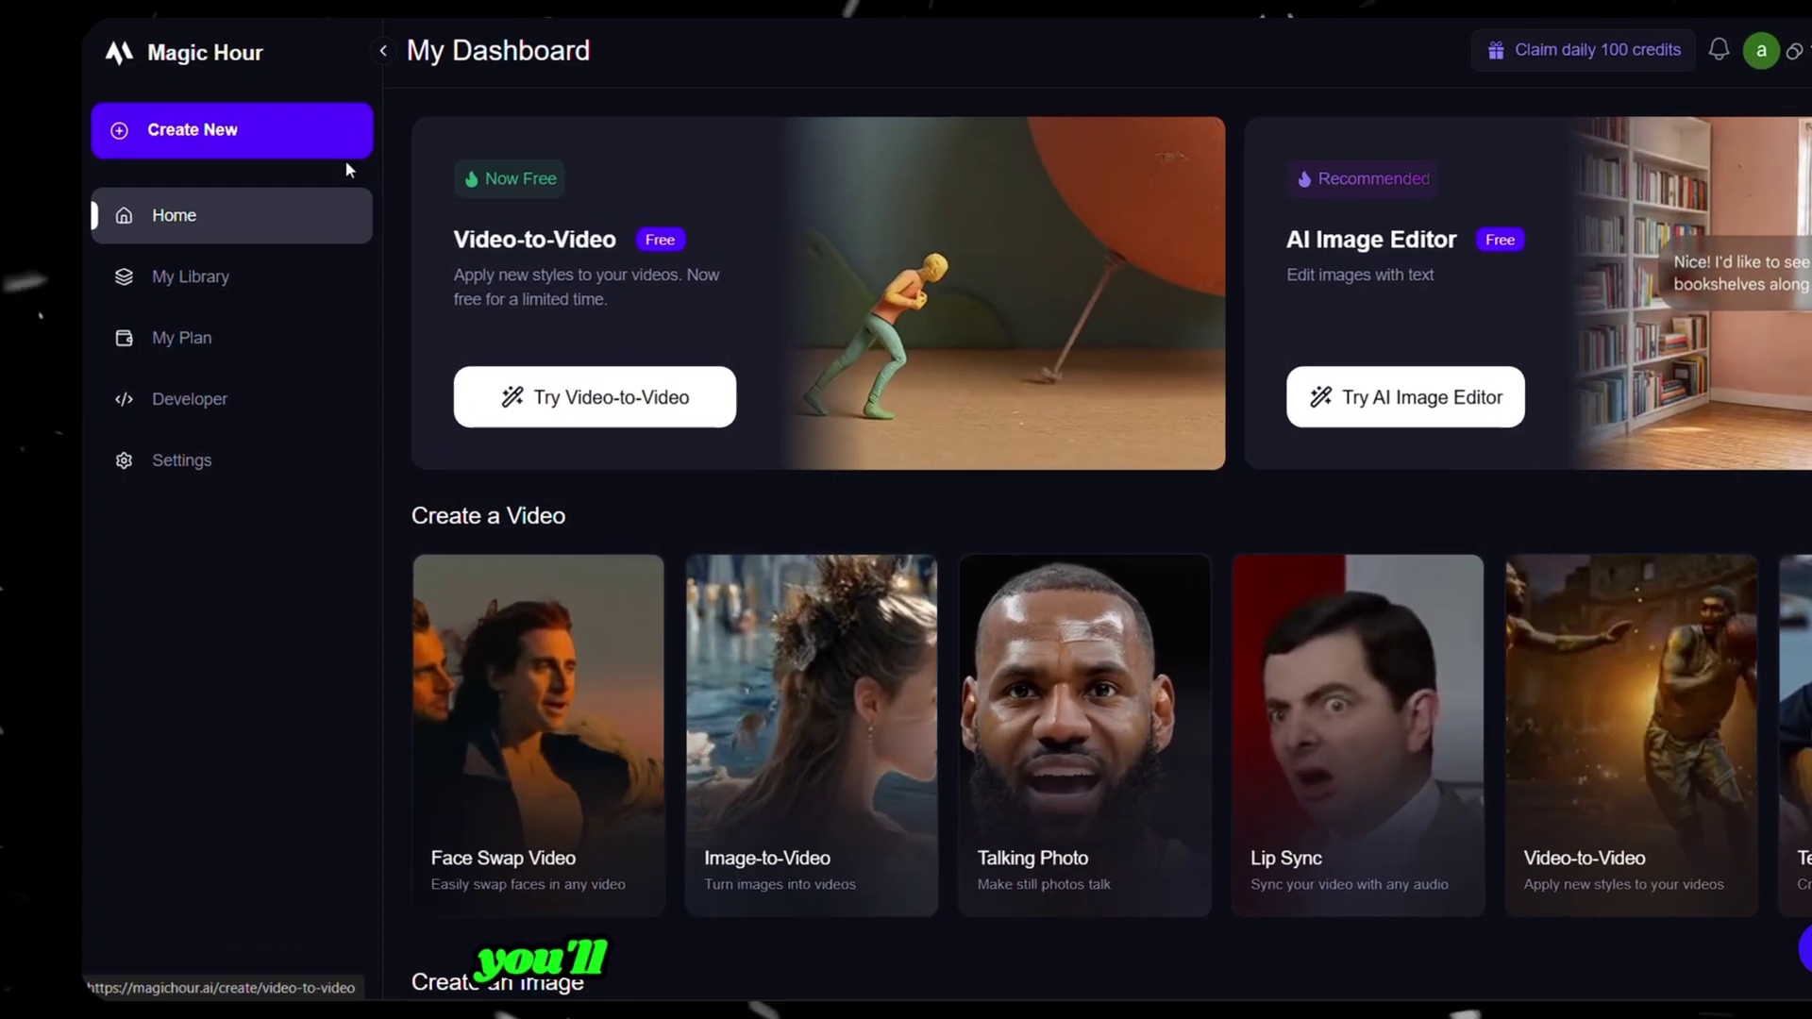
{"action": "left_click", "coordinate": [275, 133]}
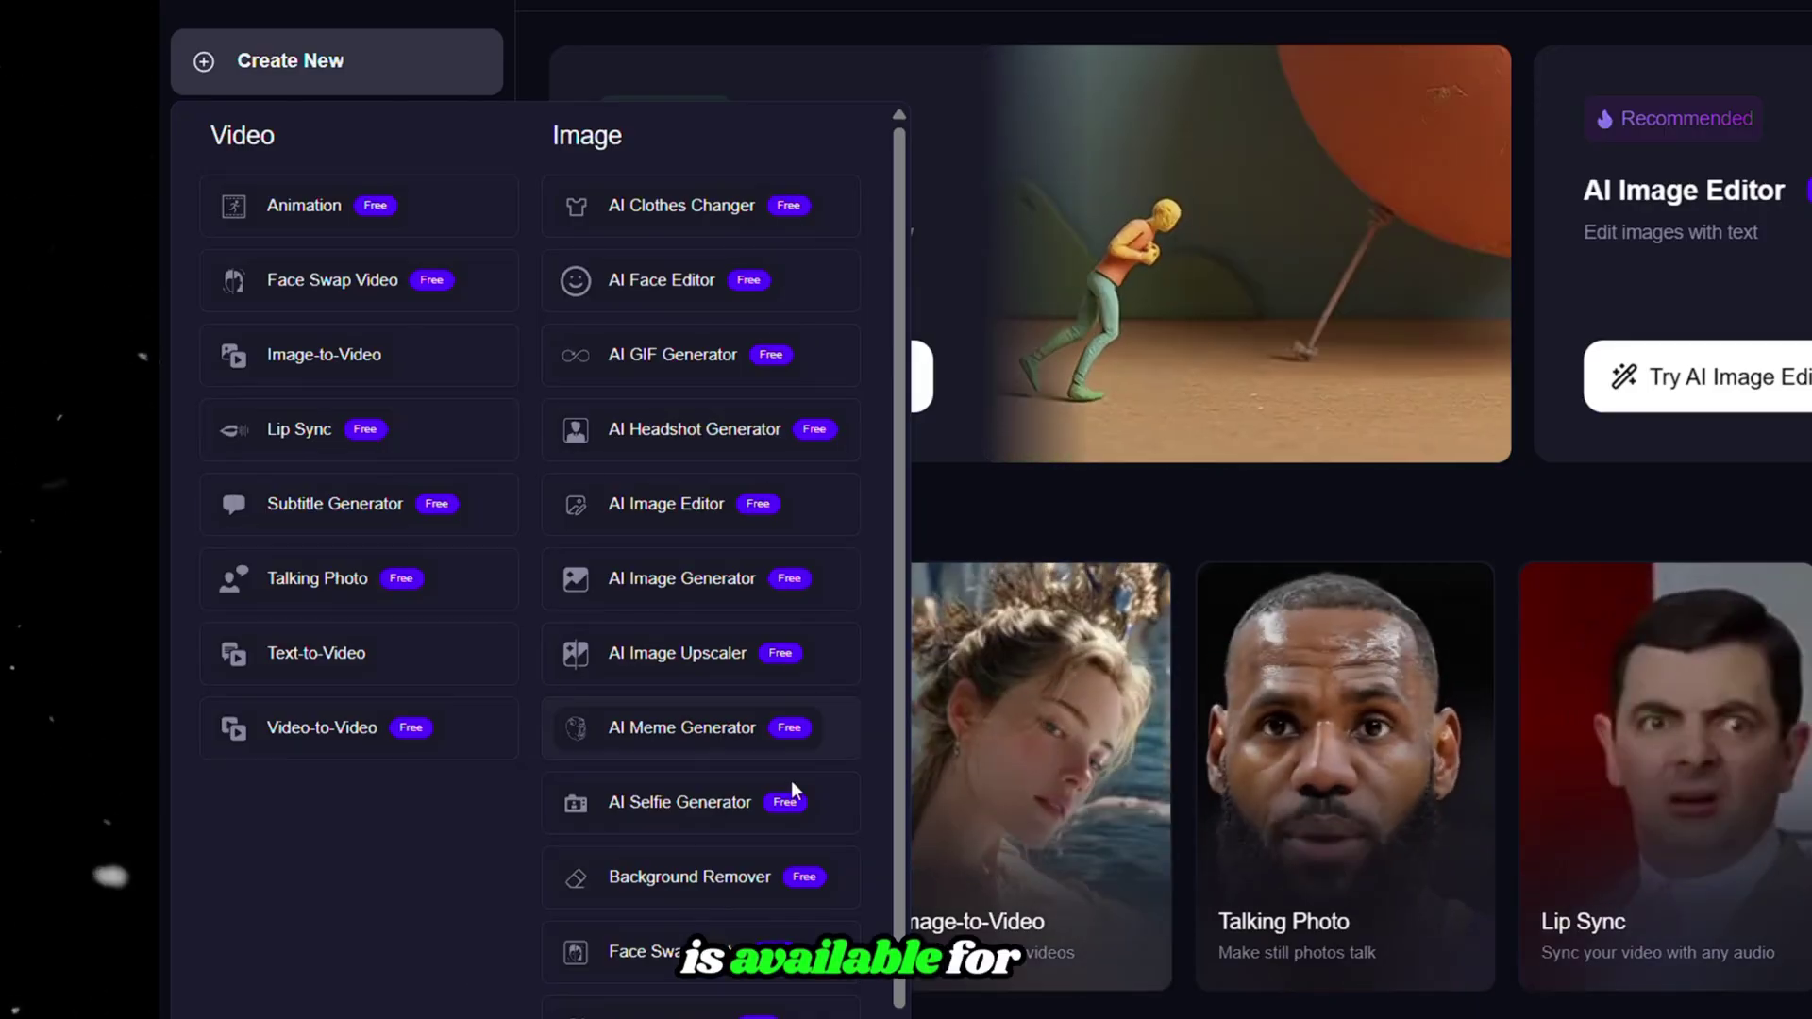
Claim the daily 100 free credits, bringing the balance to 15,500
{"action": "scroll", "coordinate": [797, 792], "scroll_direction": "down", "scroll_amount": 2}
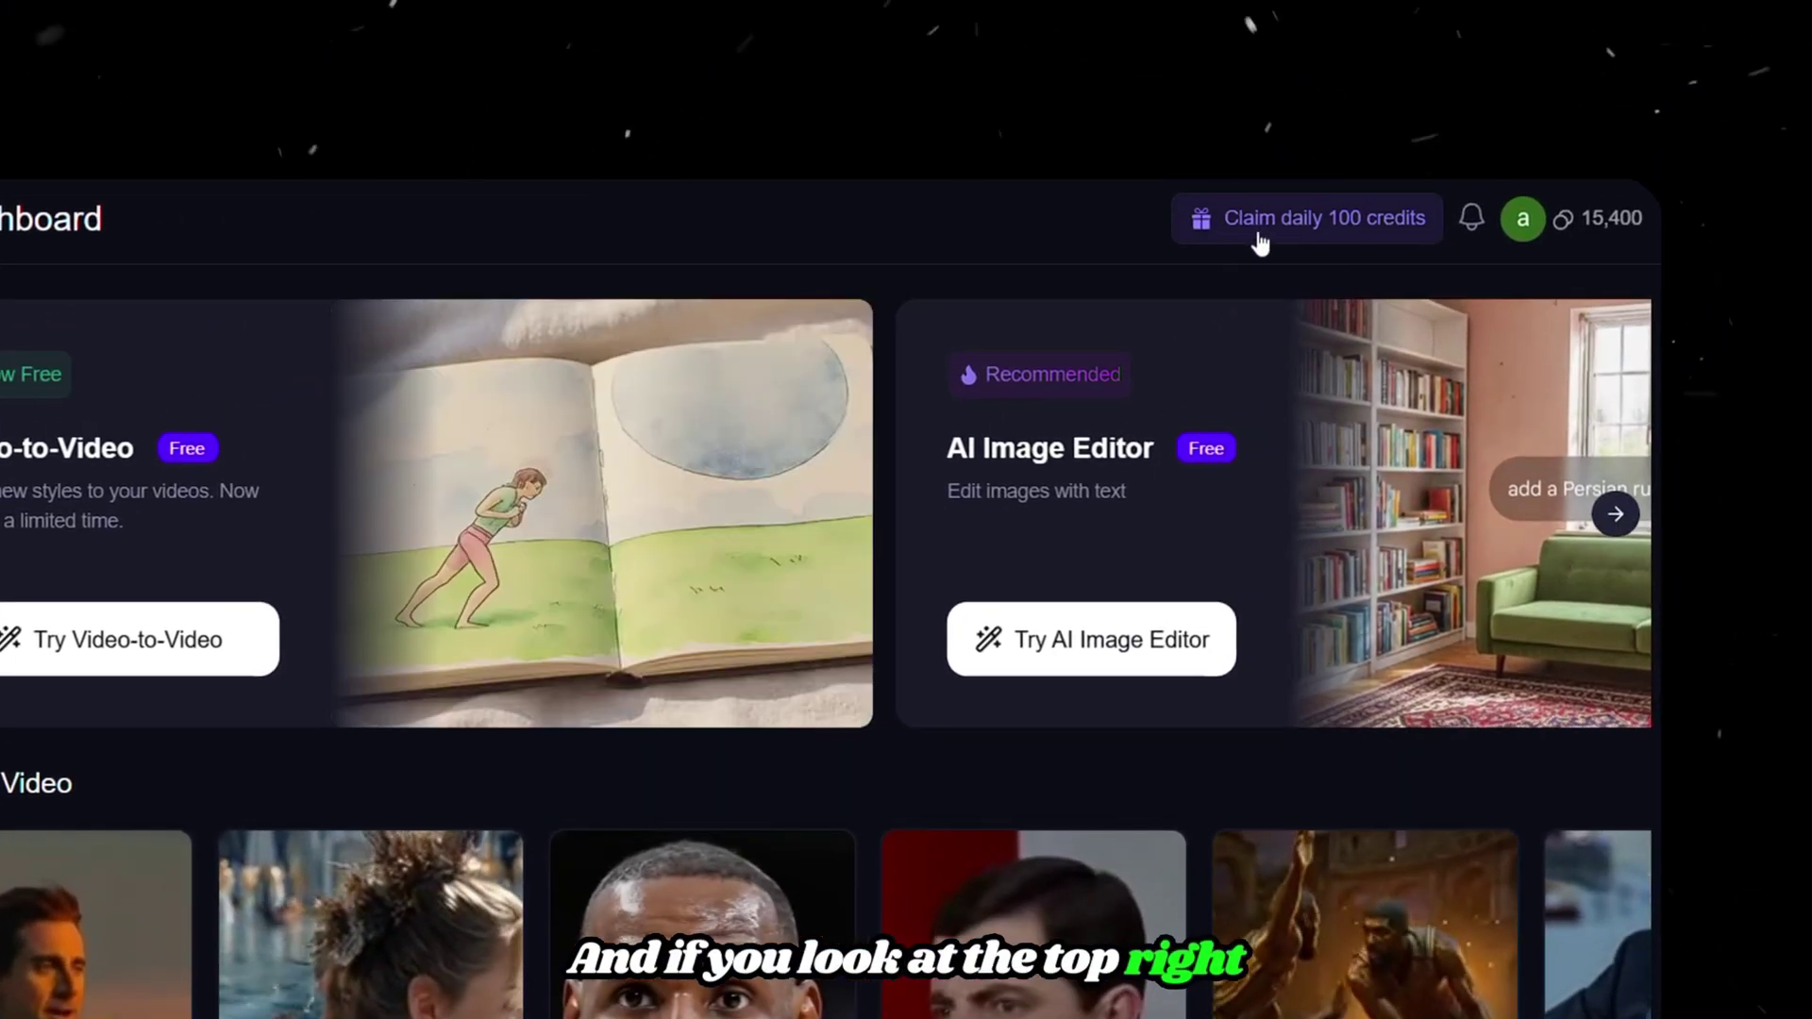
{"action": "left_click", "coordinate": [1303, 227]}
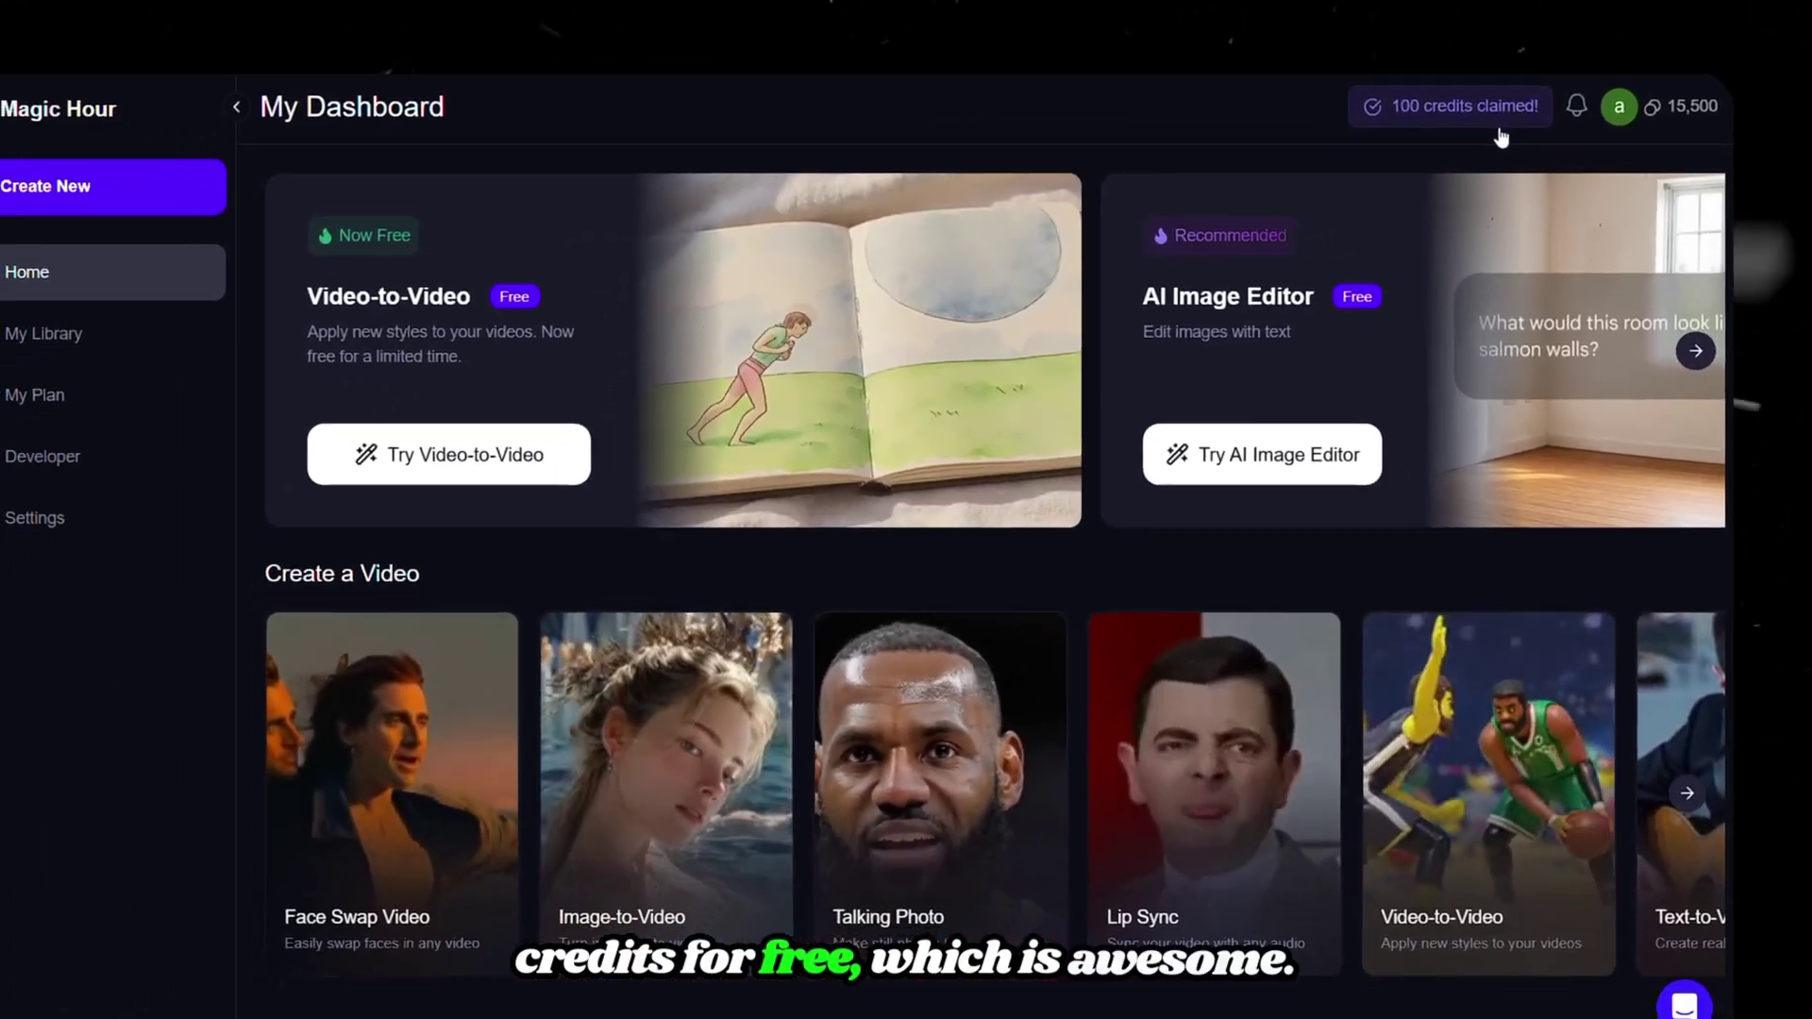
{"action": "scroll", "coordinate": [1496, 444], "scroll_direction": "down", "scroll_amount": 10}
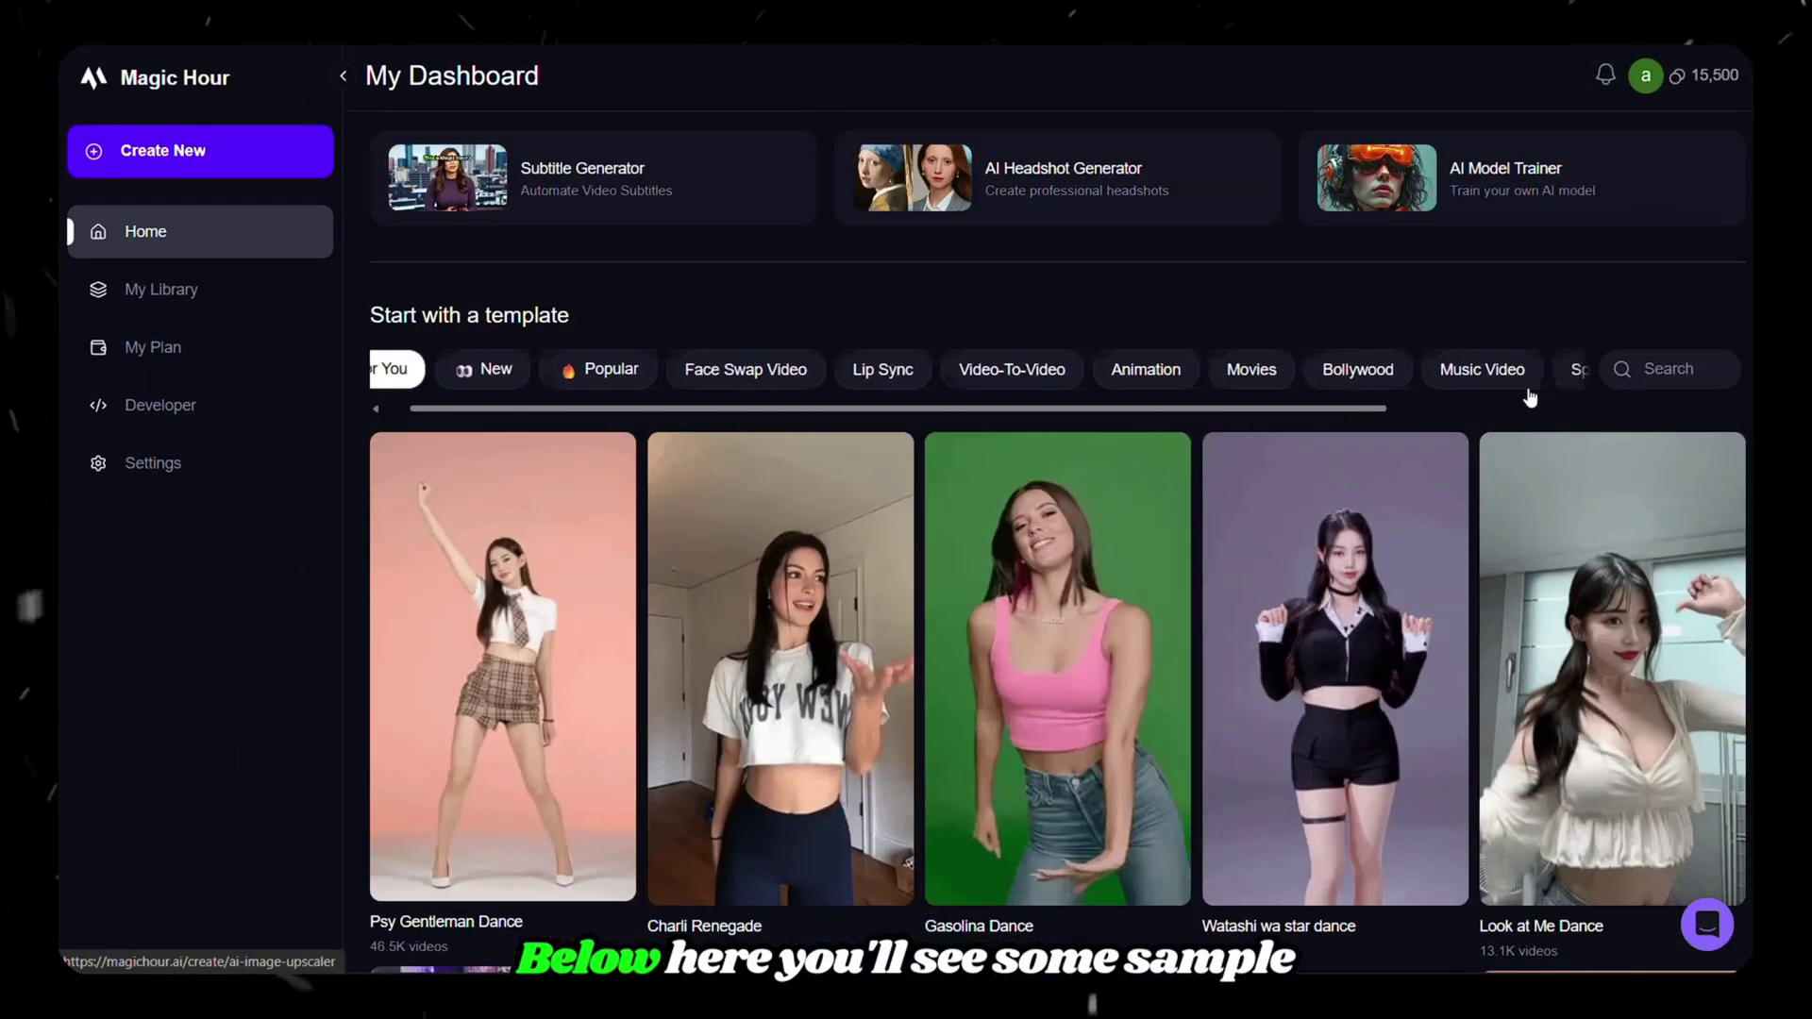
{"action": "scroll", "coordinate": [1529, 397], "scroll_direction": "down", "scroll_amount": 4}
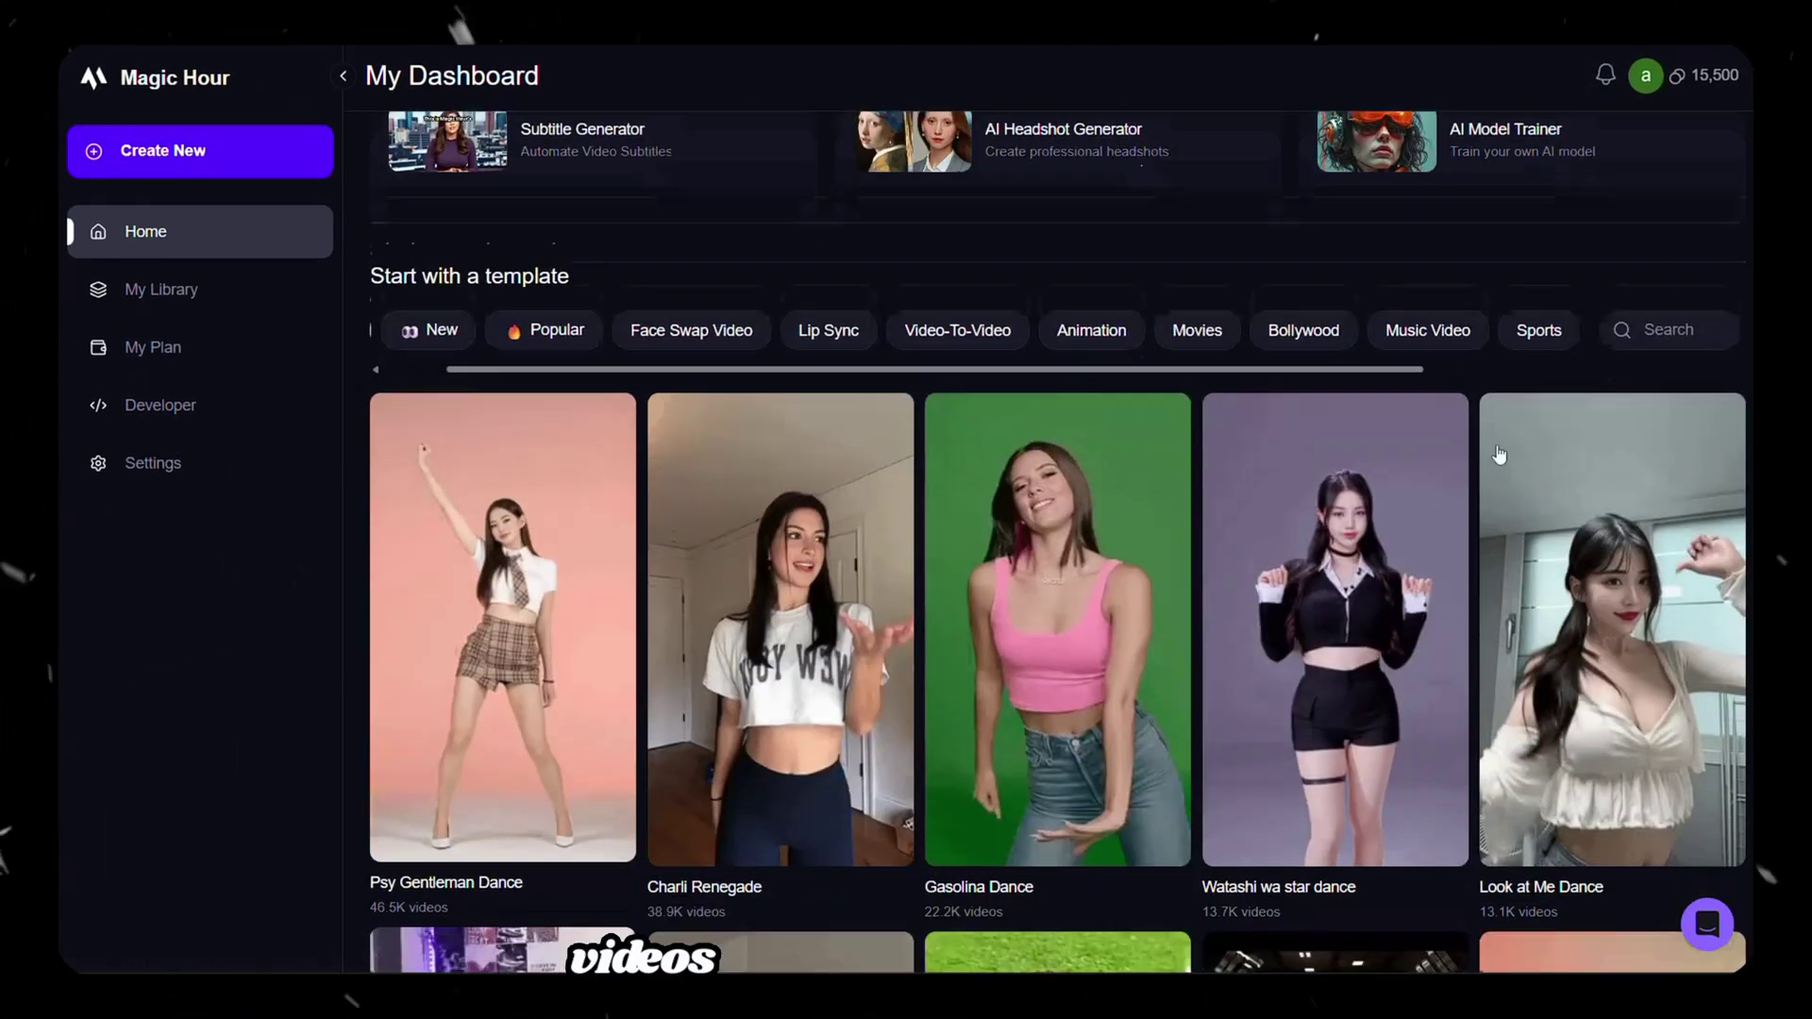
Browse the dashboard templates and advance the Create a Video row through to Animation
{"action": "scroll", "coordinate": [1403, 405], "scroll_direction": "down", "scroll_amount": 7}
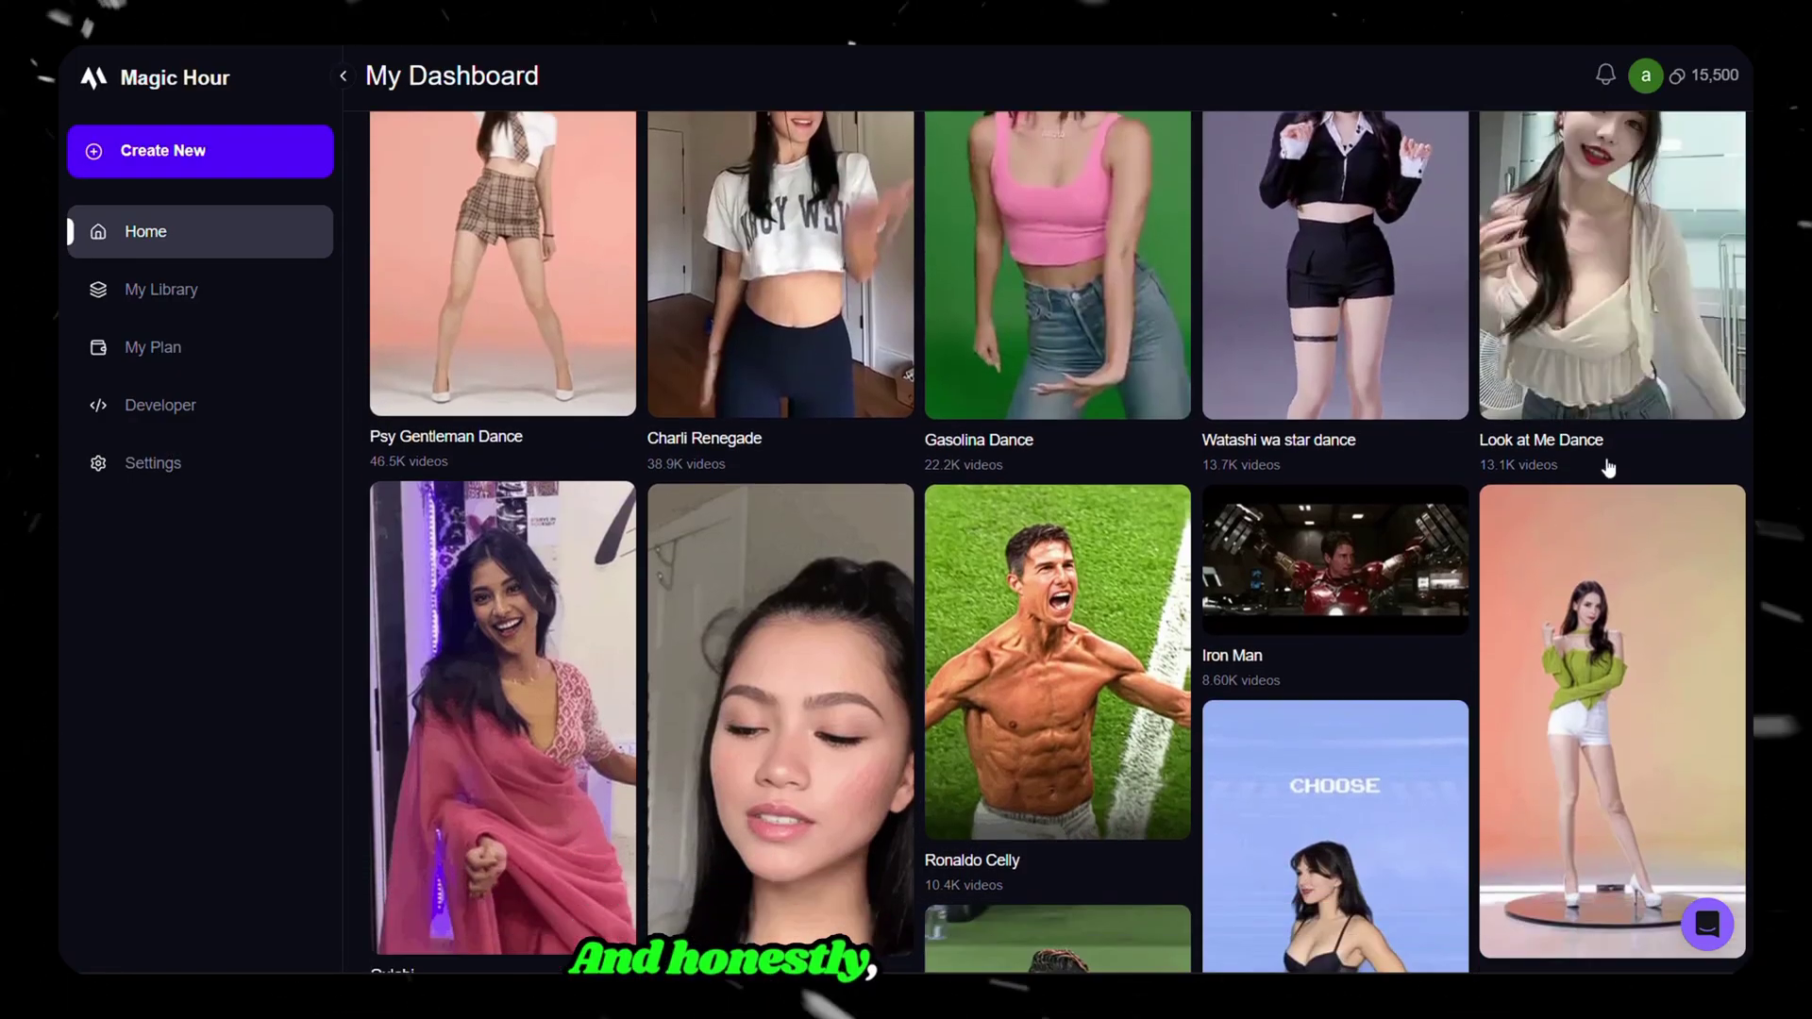
{"action": "scroll", "coordinate": [927, 708], "scroll_direction": "down", "scroll_amount": 4}
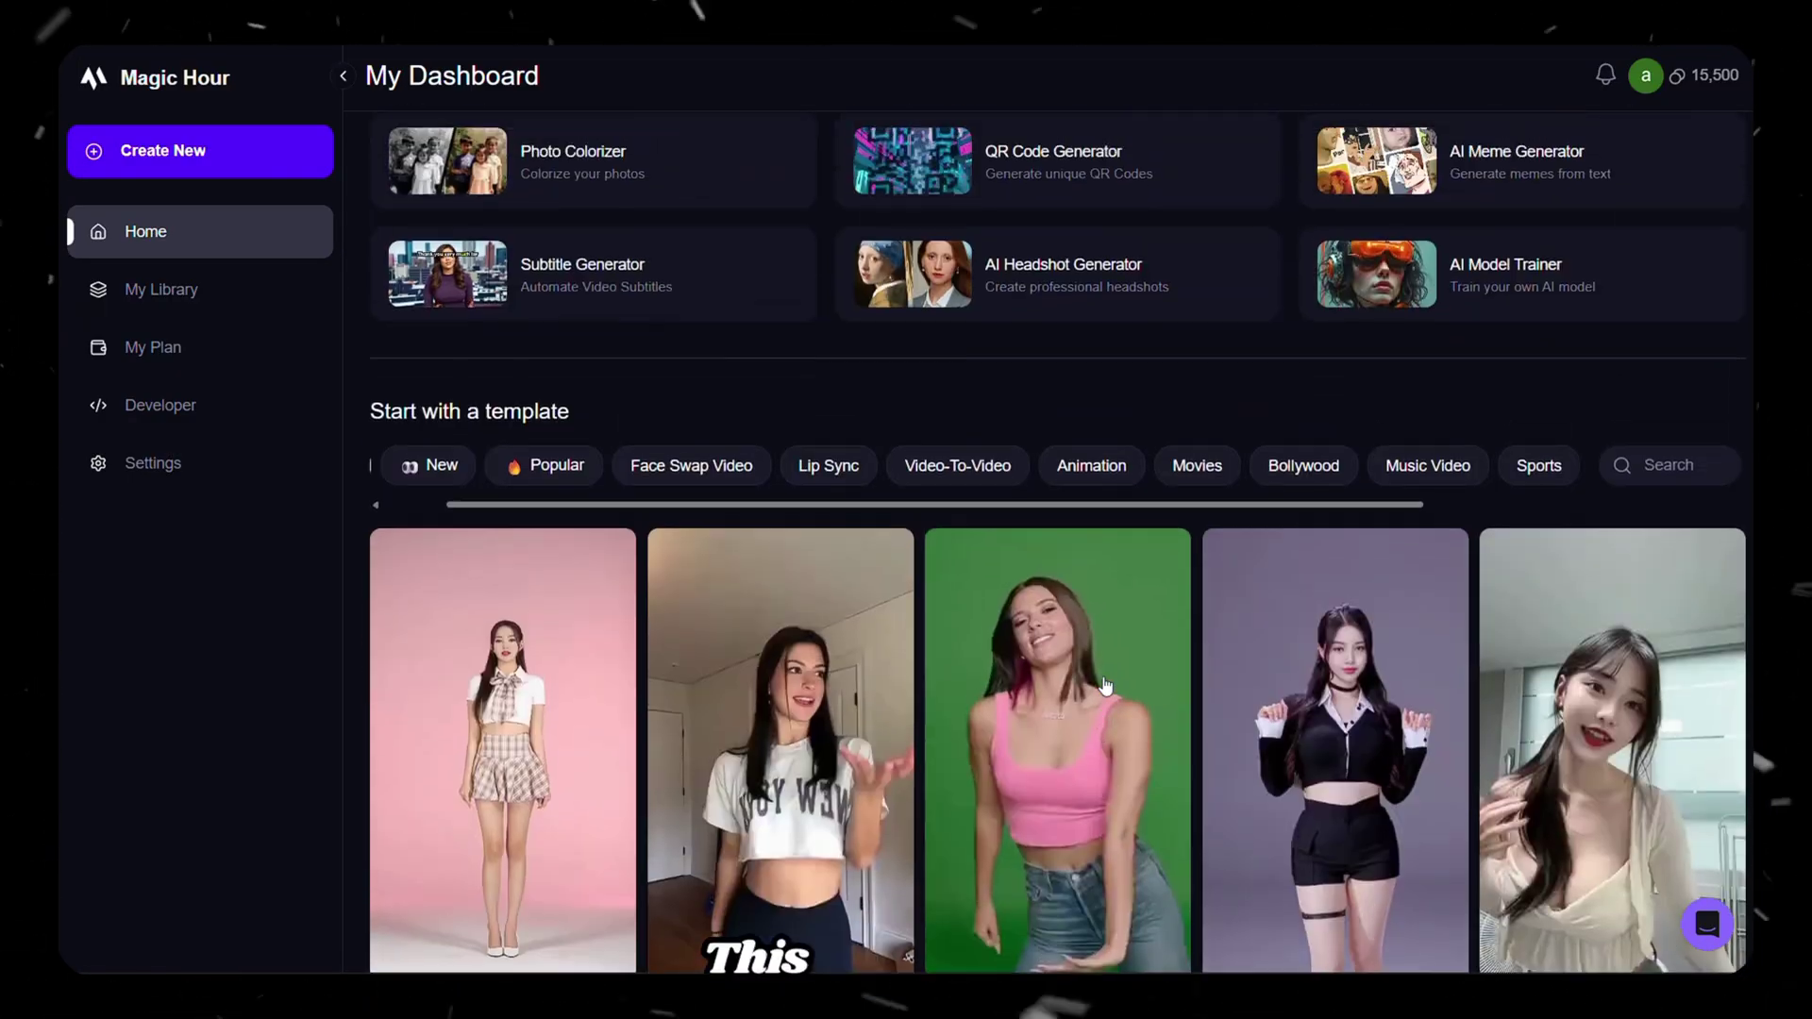
{"action": "scroll", "coordinate": [1106, 684], "scroll_direction": "up", "scroll_amount": 14}
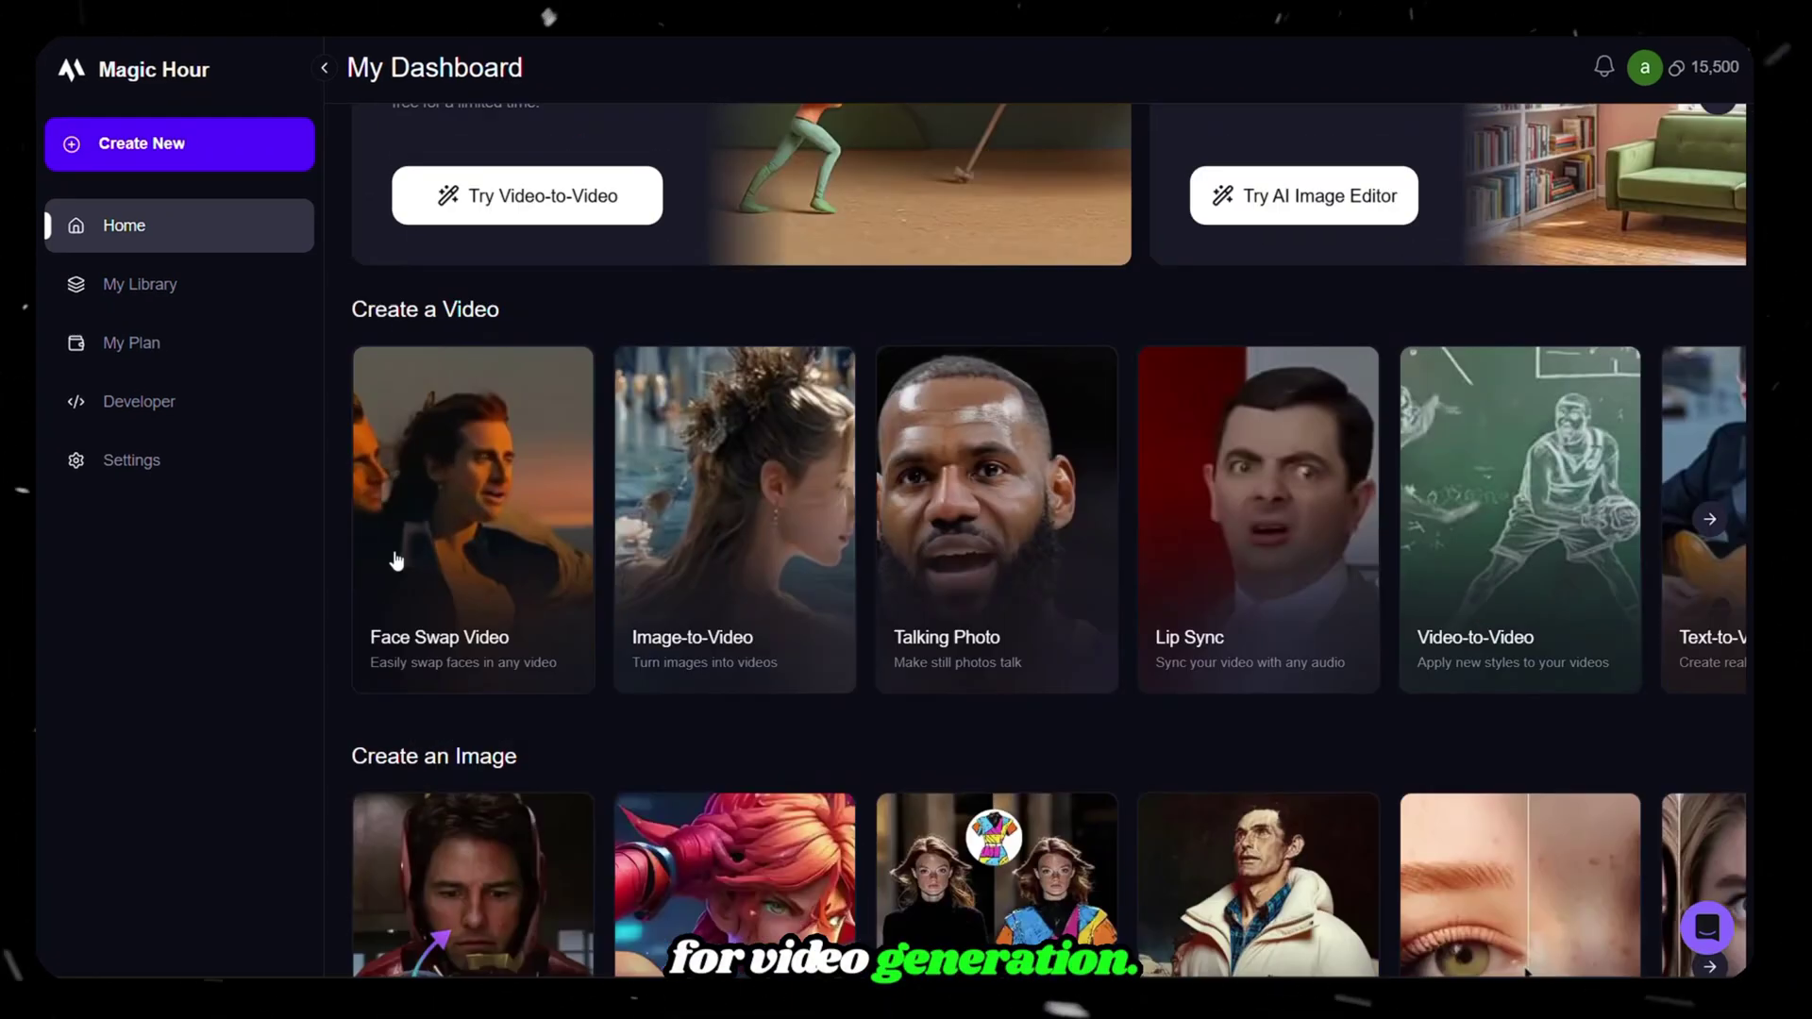
{"action": "left_click_drag", "start_coordinate": [369, 302], "coordinate": [507, 300]}
{"action": "left_click", "coordinate": [306, 246]}
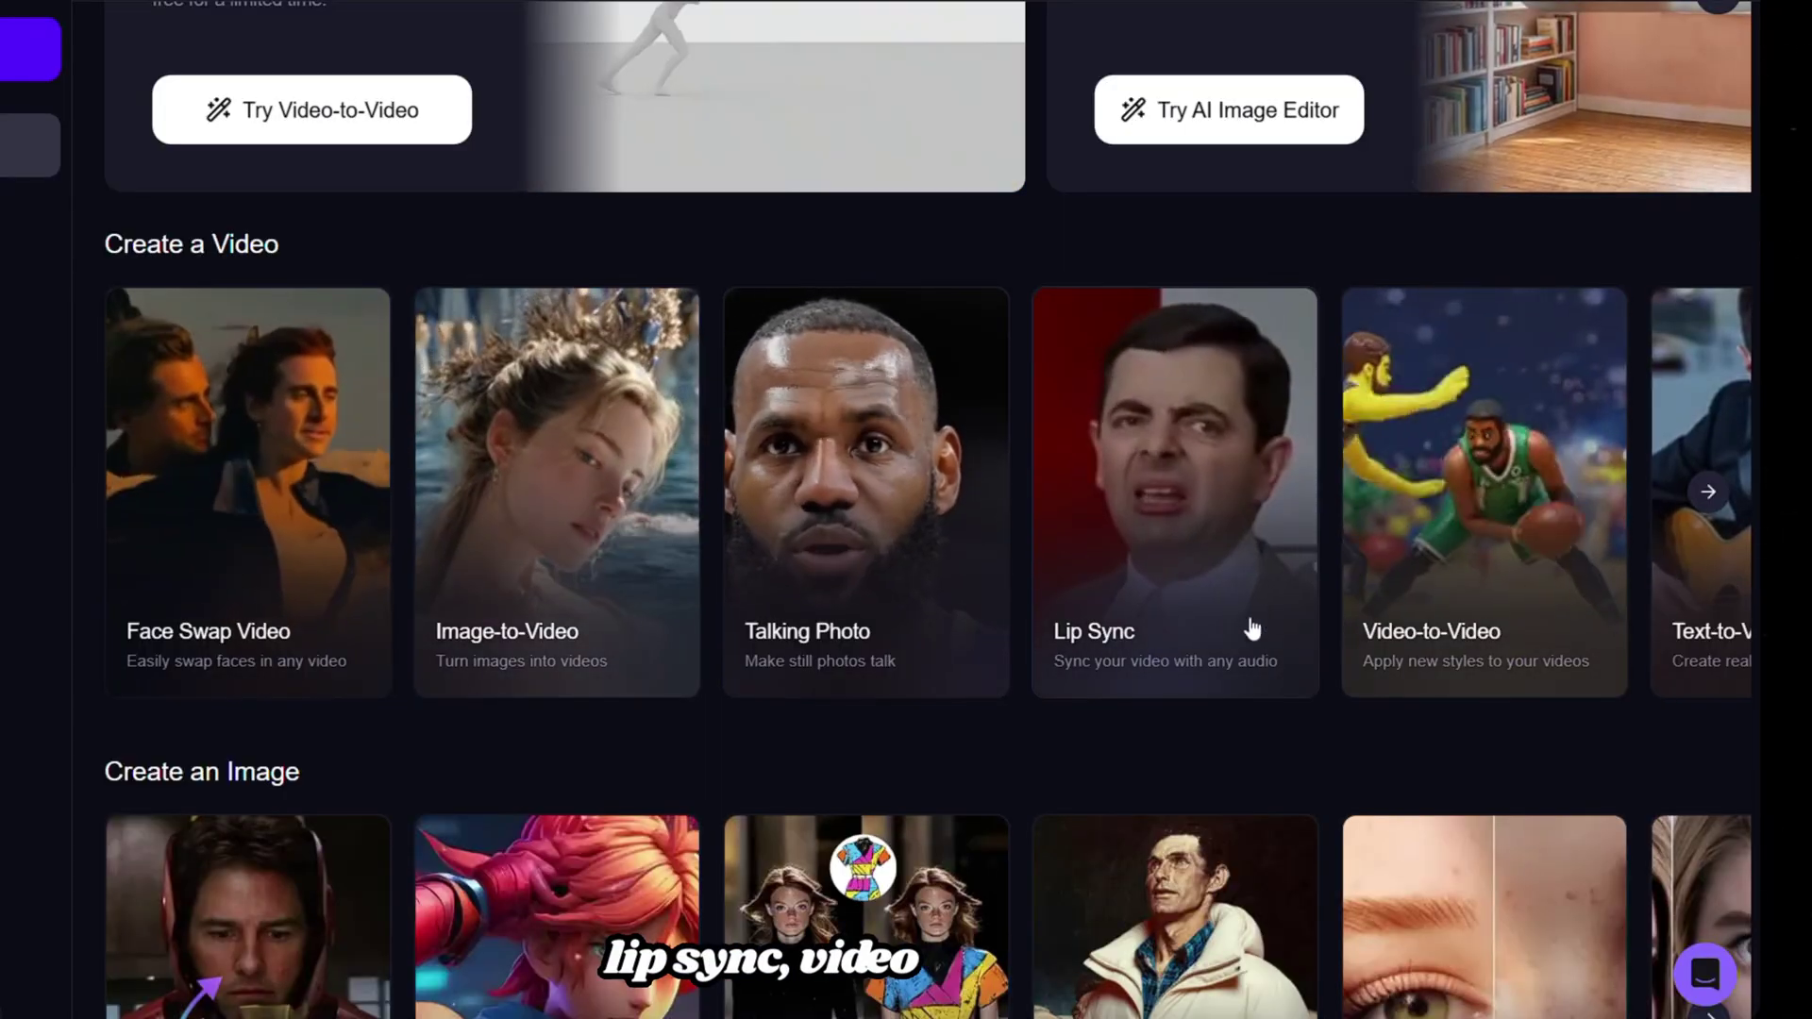
{"action": "left_click", "coordinate": [1709, 491]}
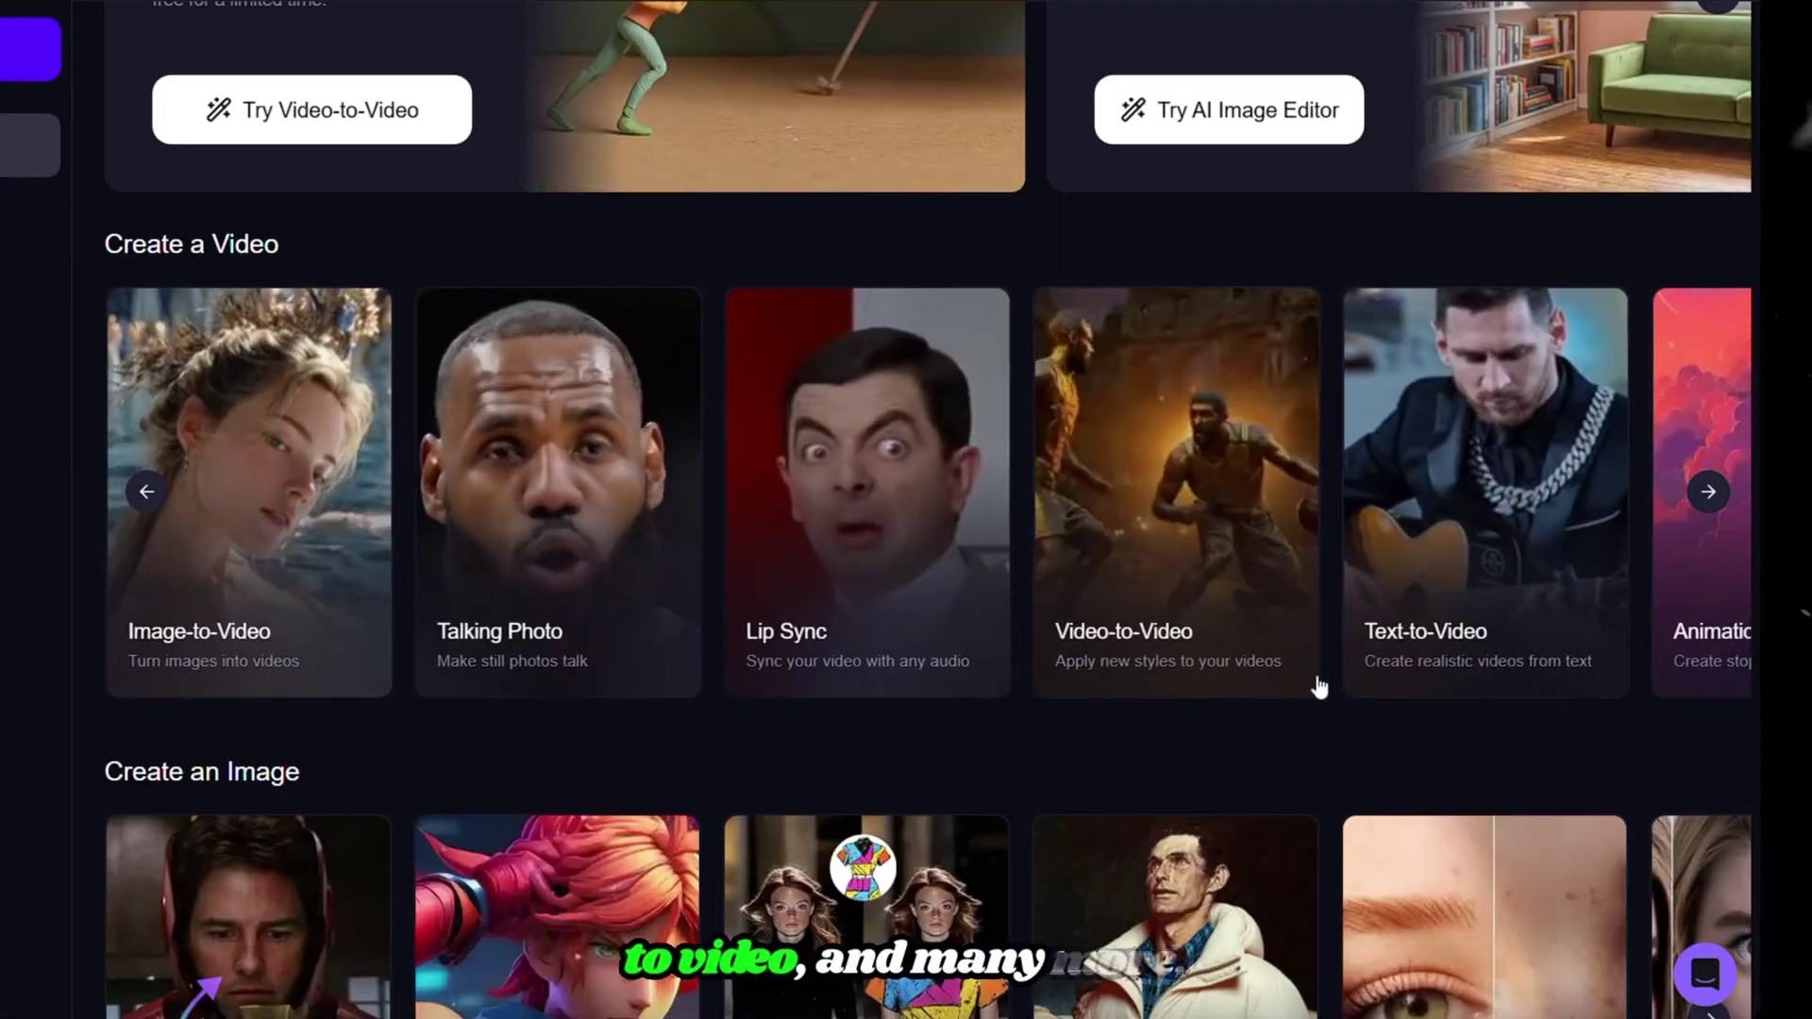
{"action": "left_click", "coordinate": [1710, 508]}
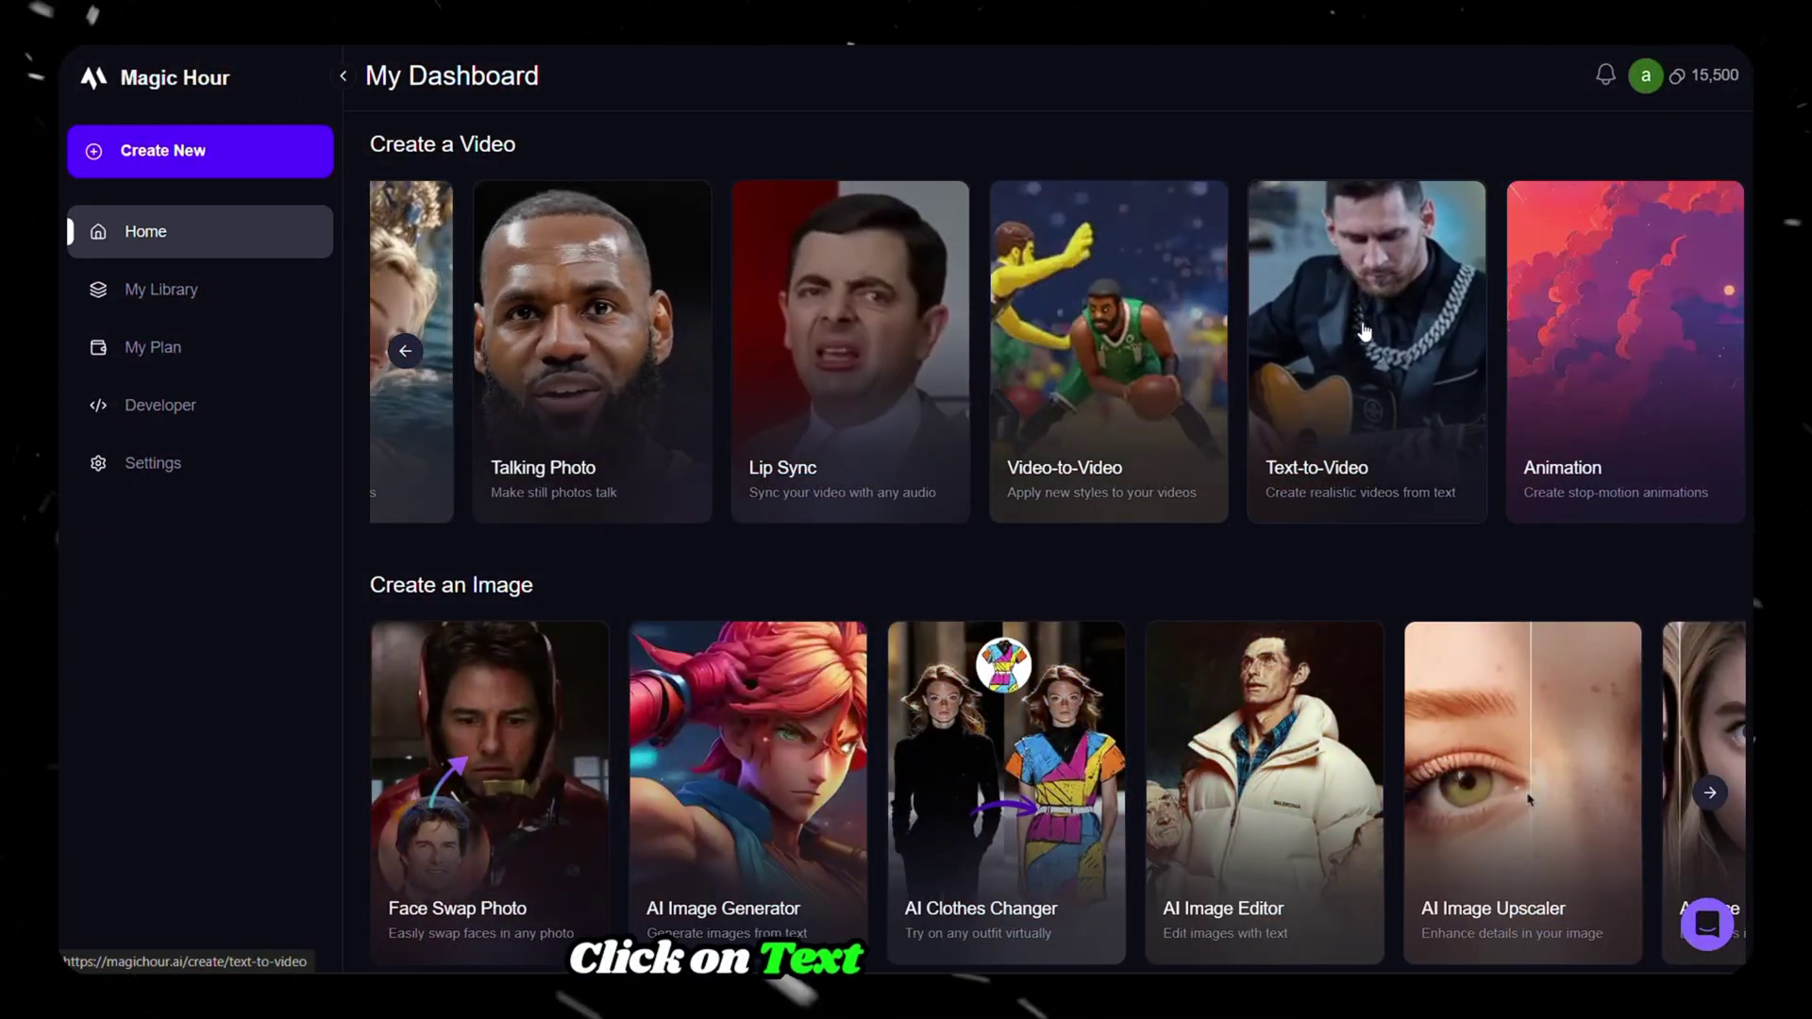
Generate a 30-second, 720p, 16:9 Text-to-Video from the pasted prompt about elephants walking along a jungle road
{"action": "left_click", "coordinate": [1363, 331]}
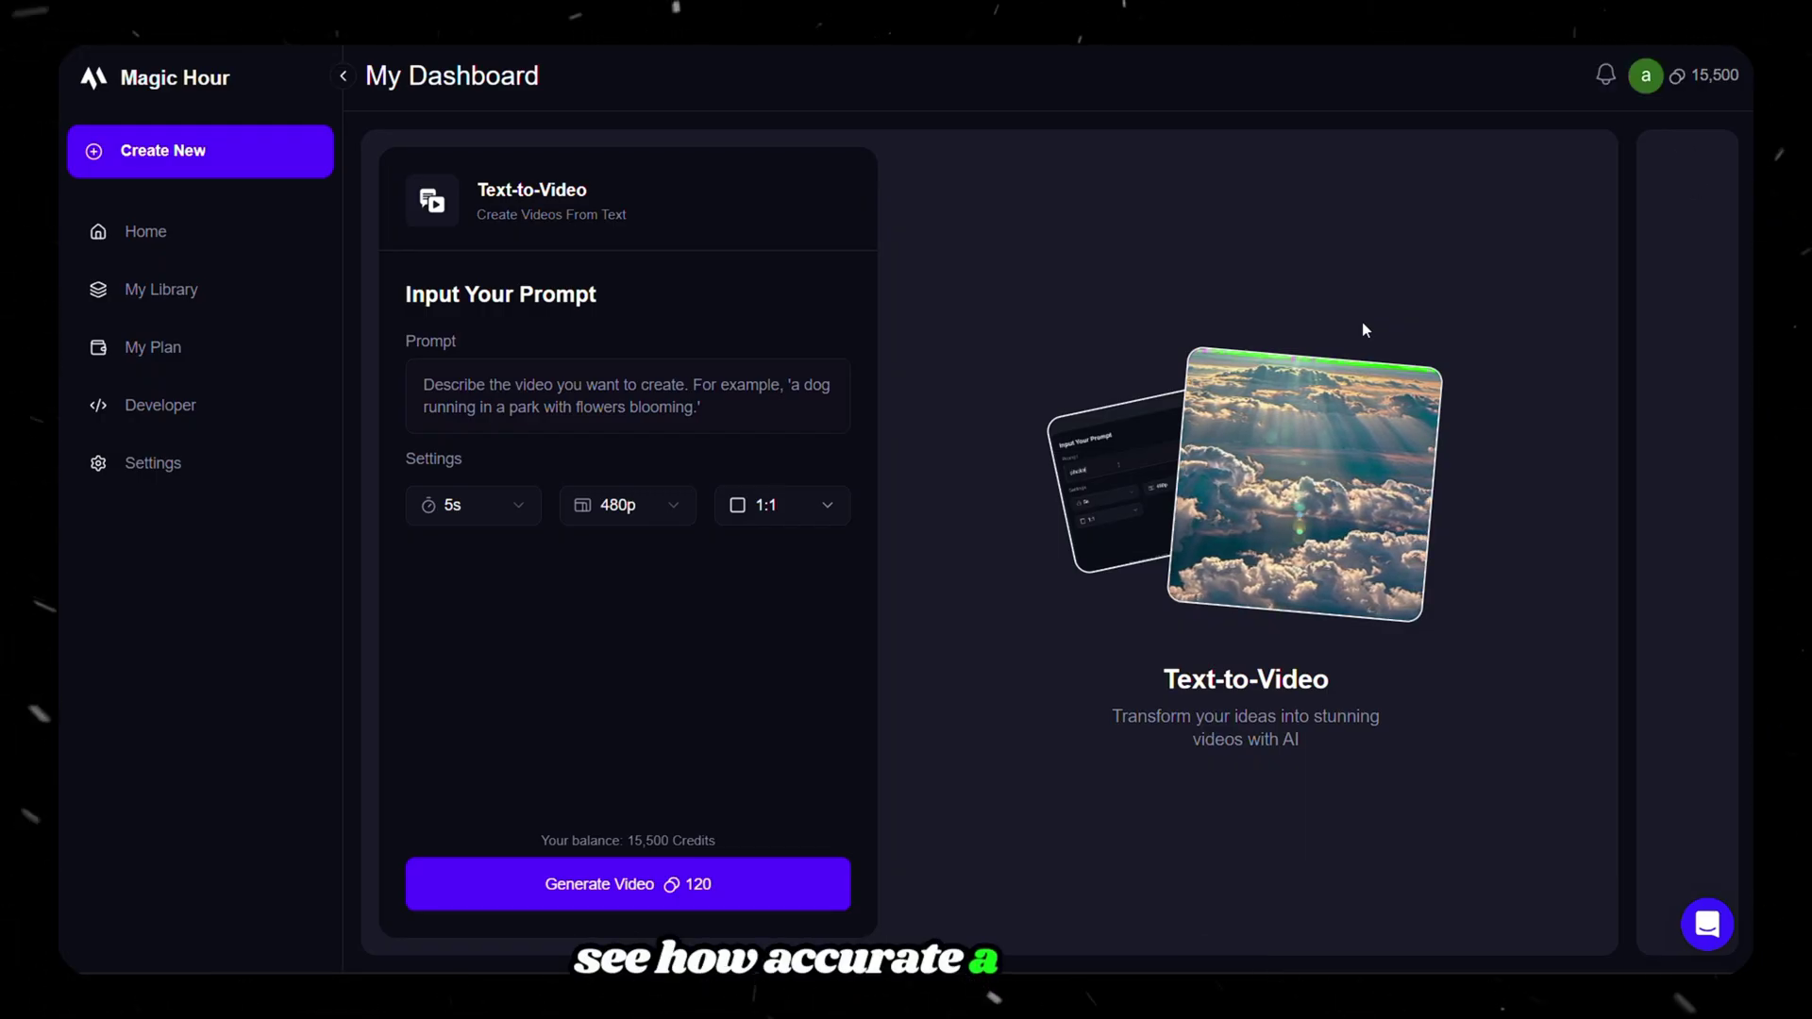
{"action": "left_click", "coordinate": [597, 385]}
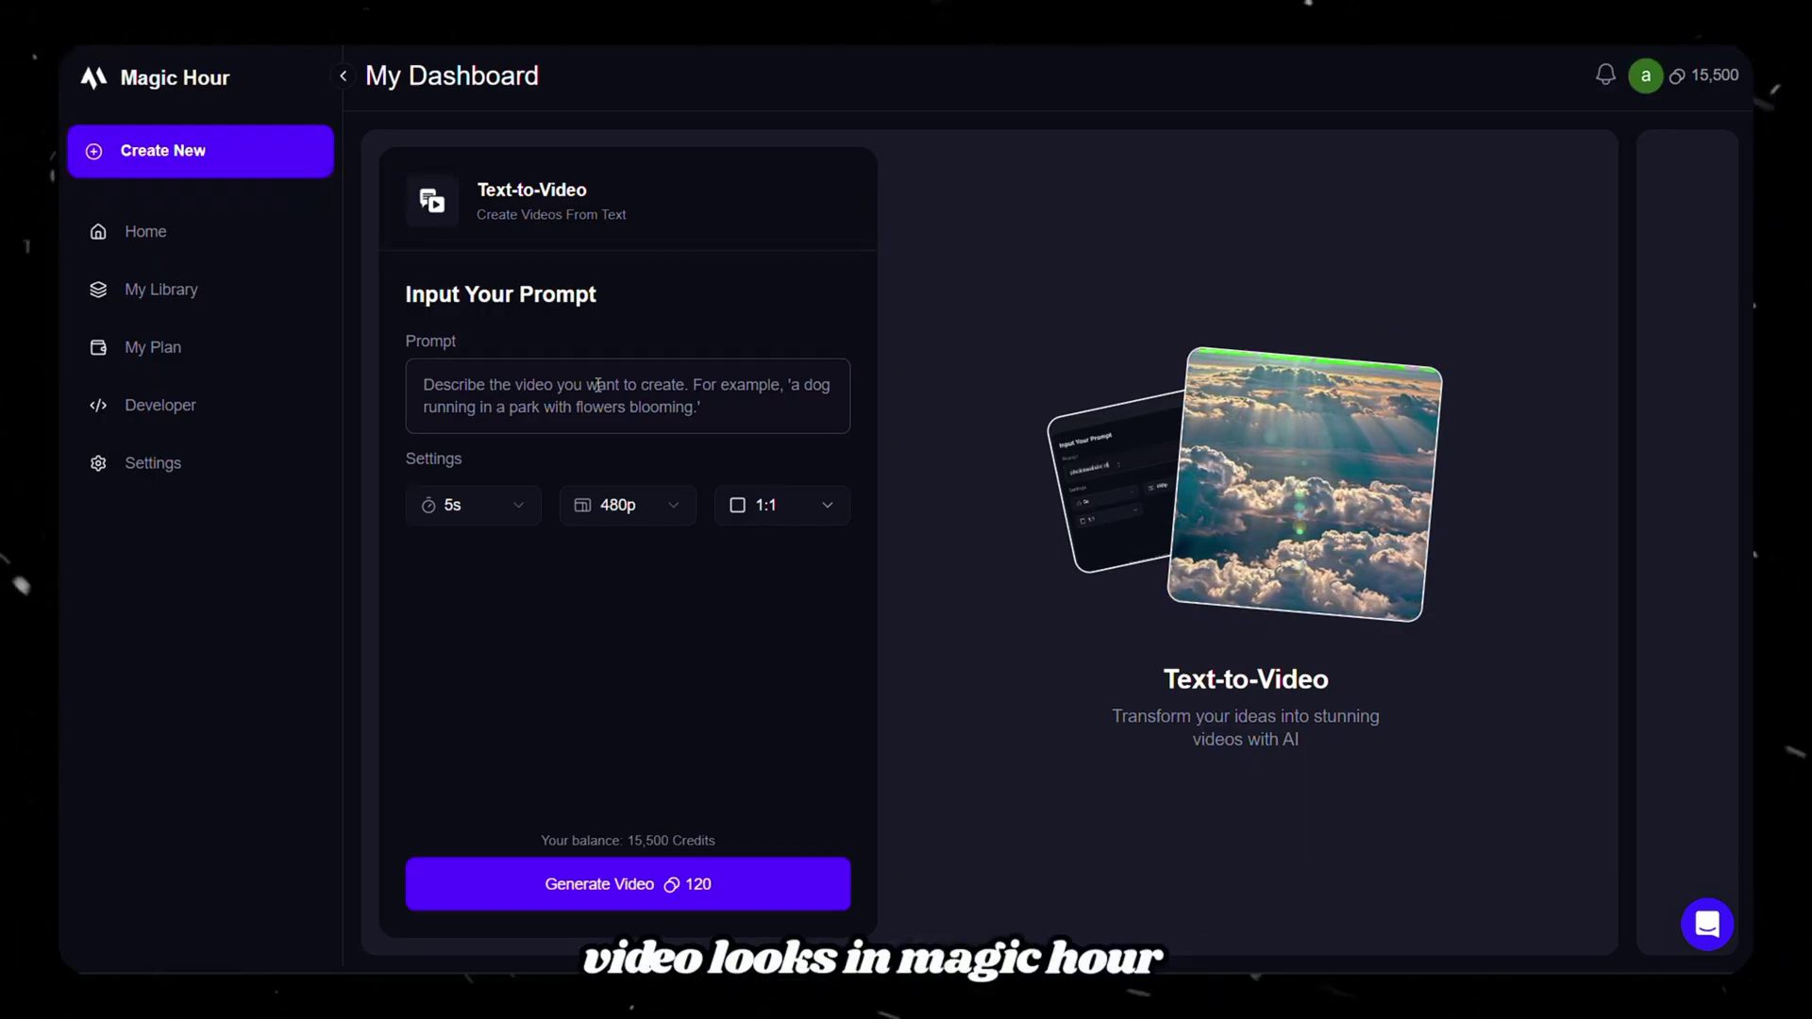
{"action": "type", "text": "Three adult elephants and five baby elephants walking along a jungle roadside."}
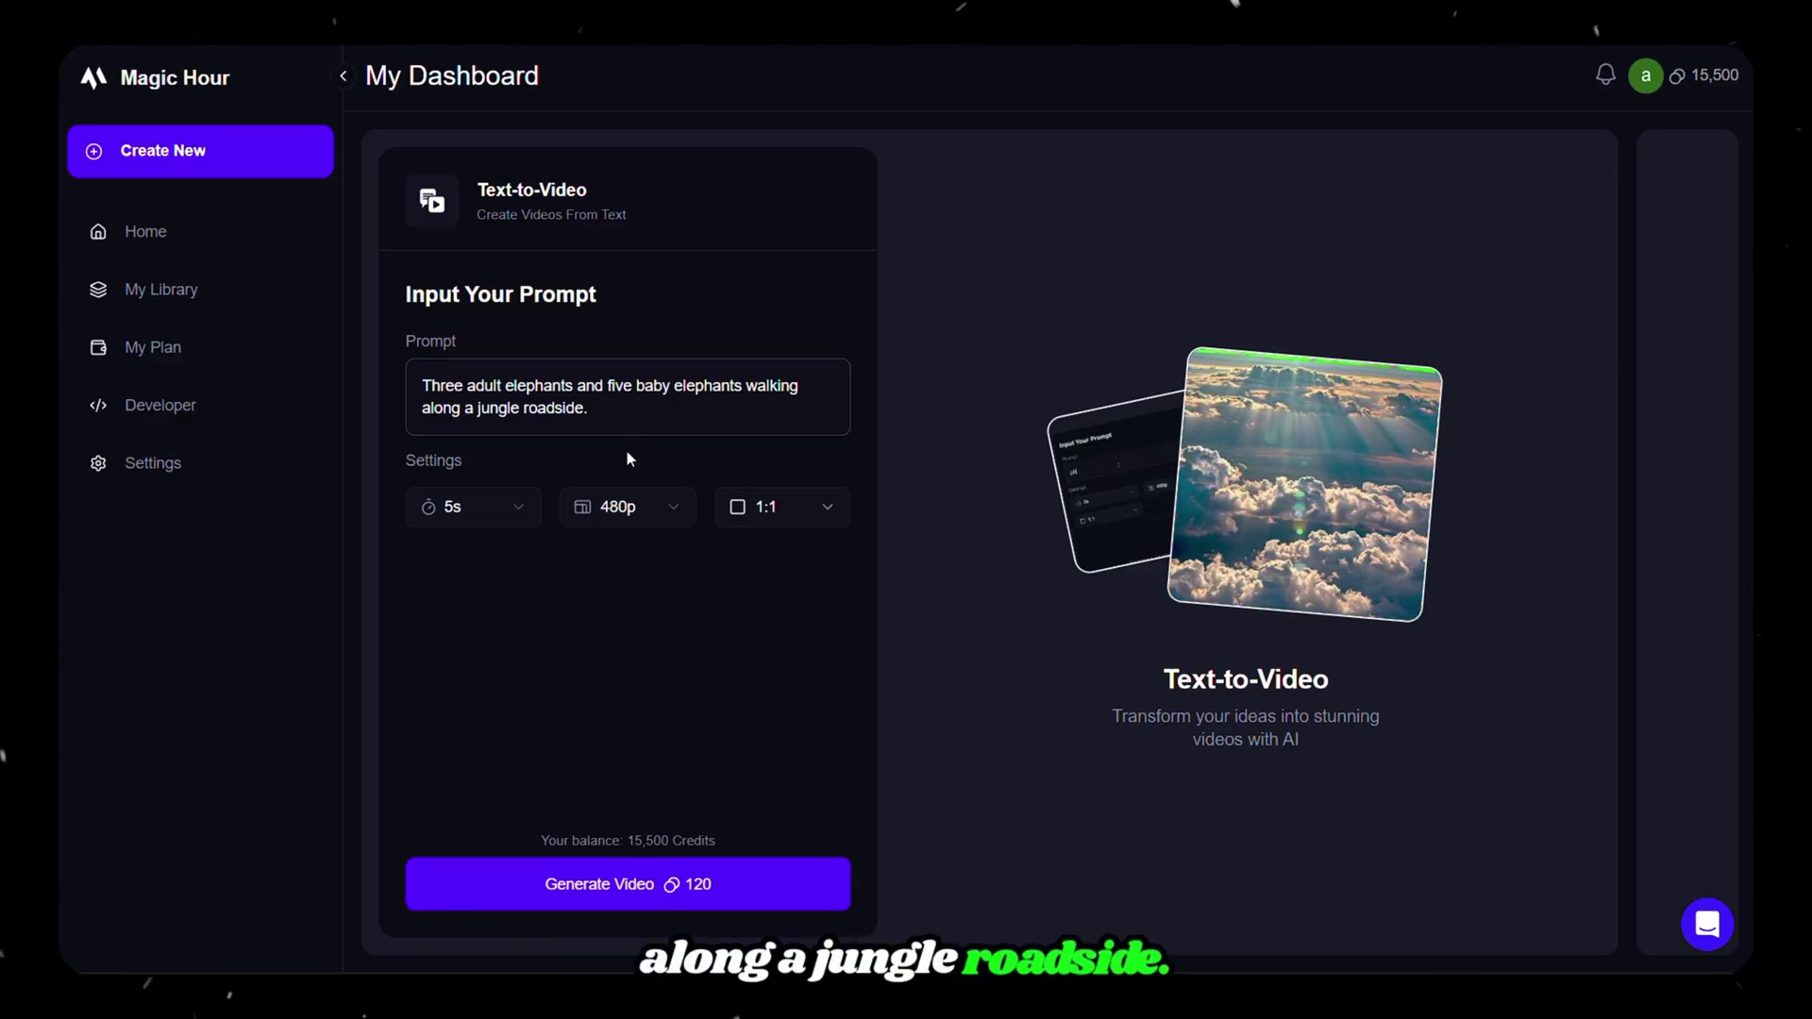
{"action": "left_click", "coordinate": [525, 513]}
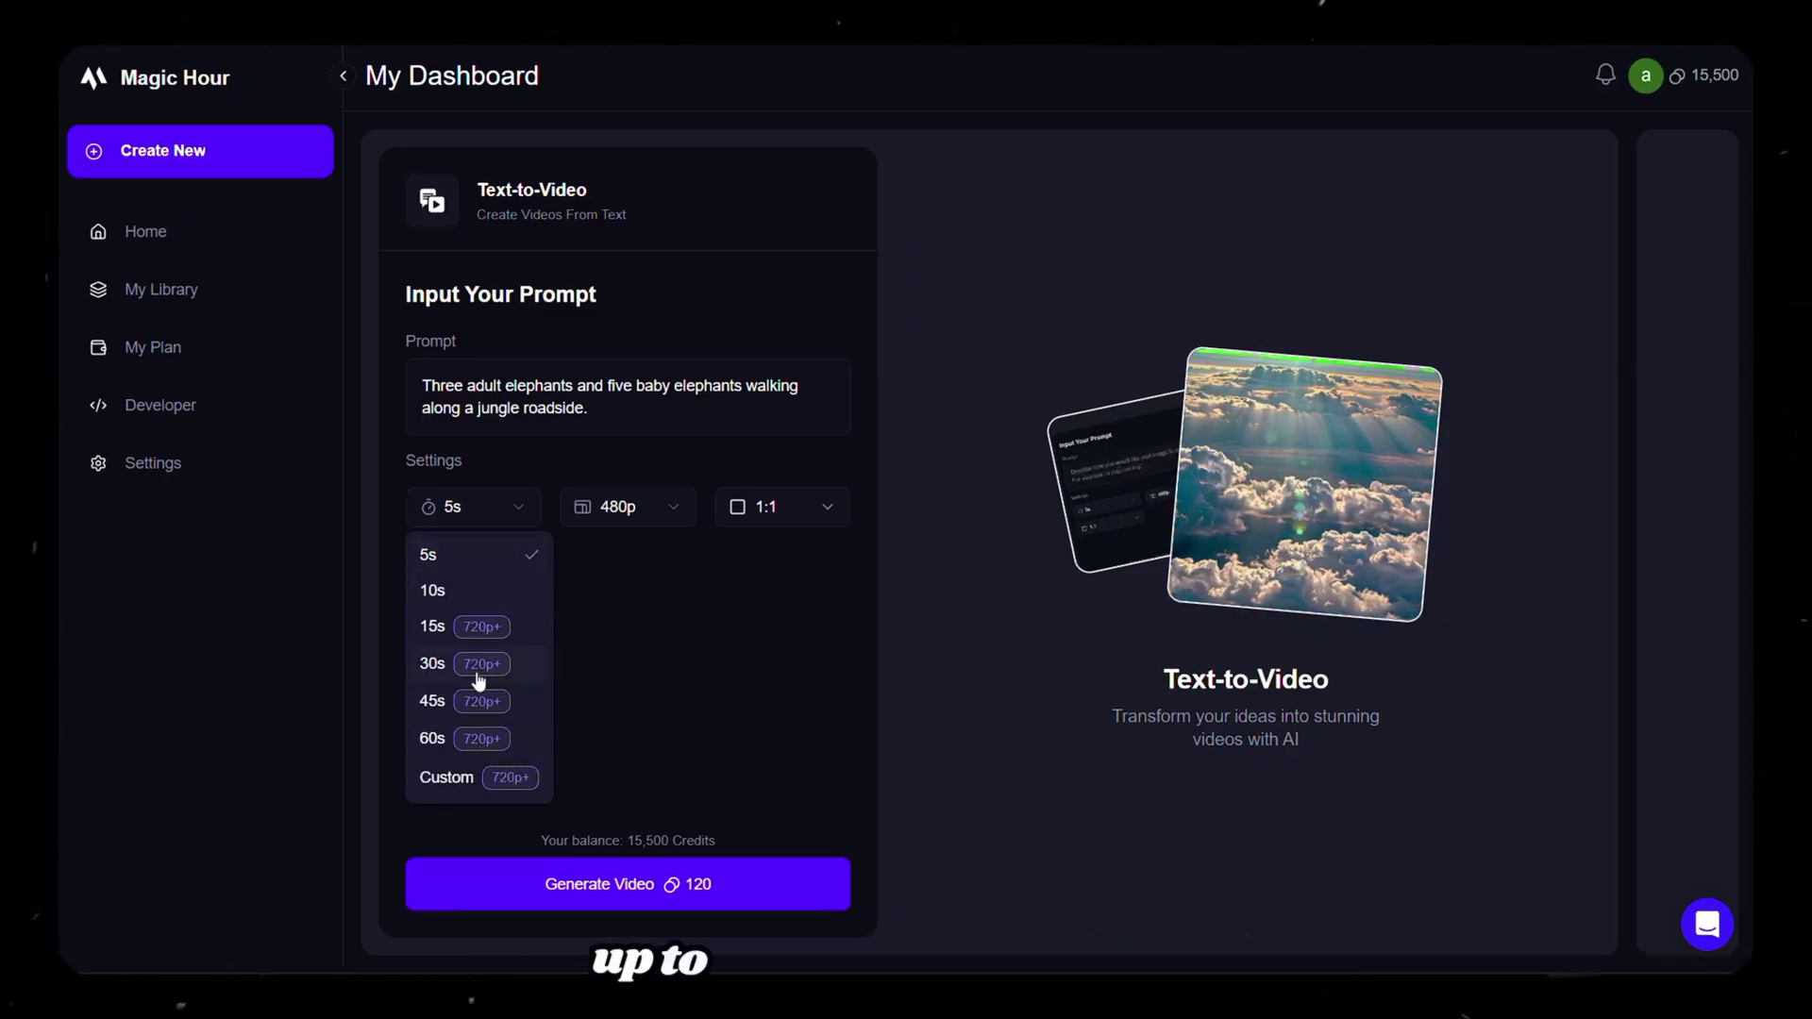
{"action": "left_click", "coordinate": [466, 778]}
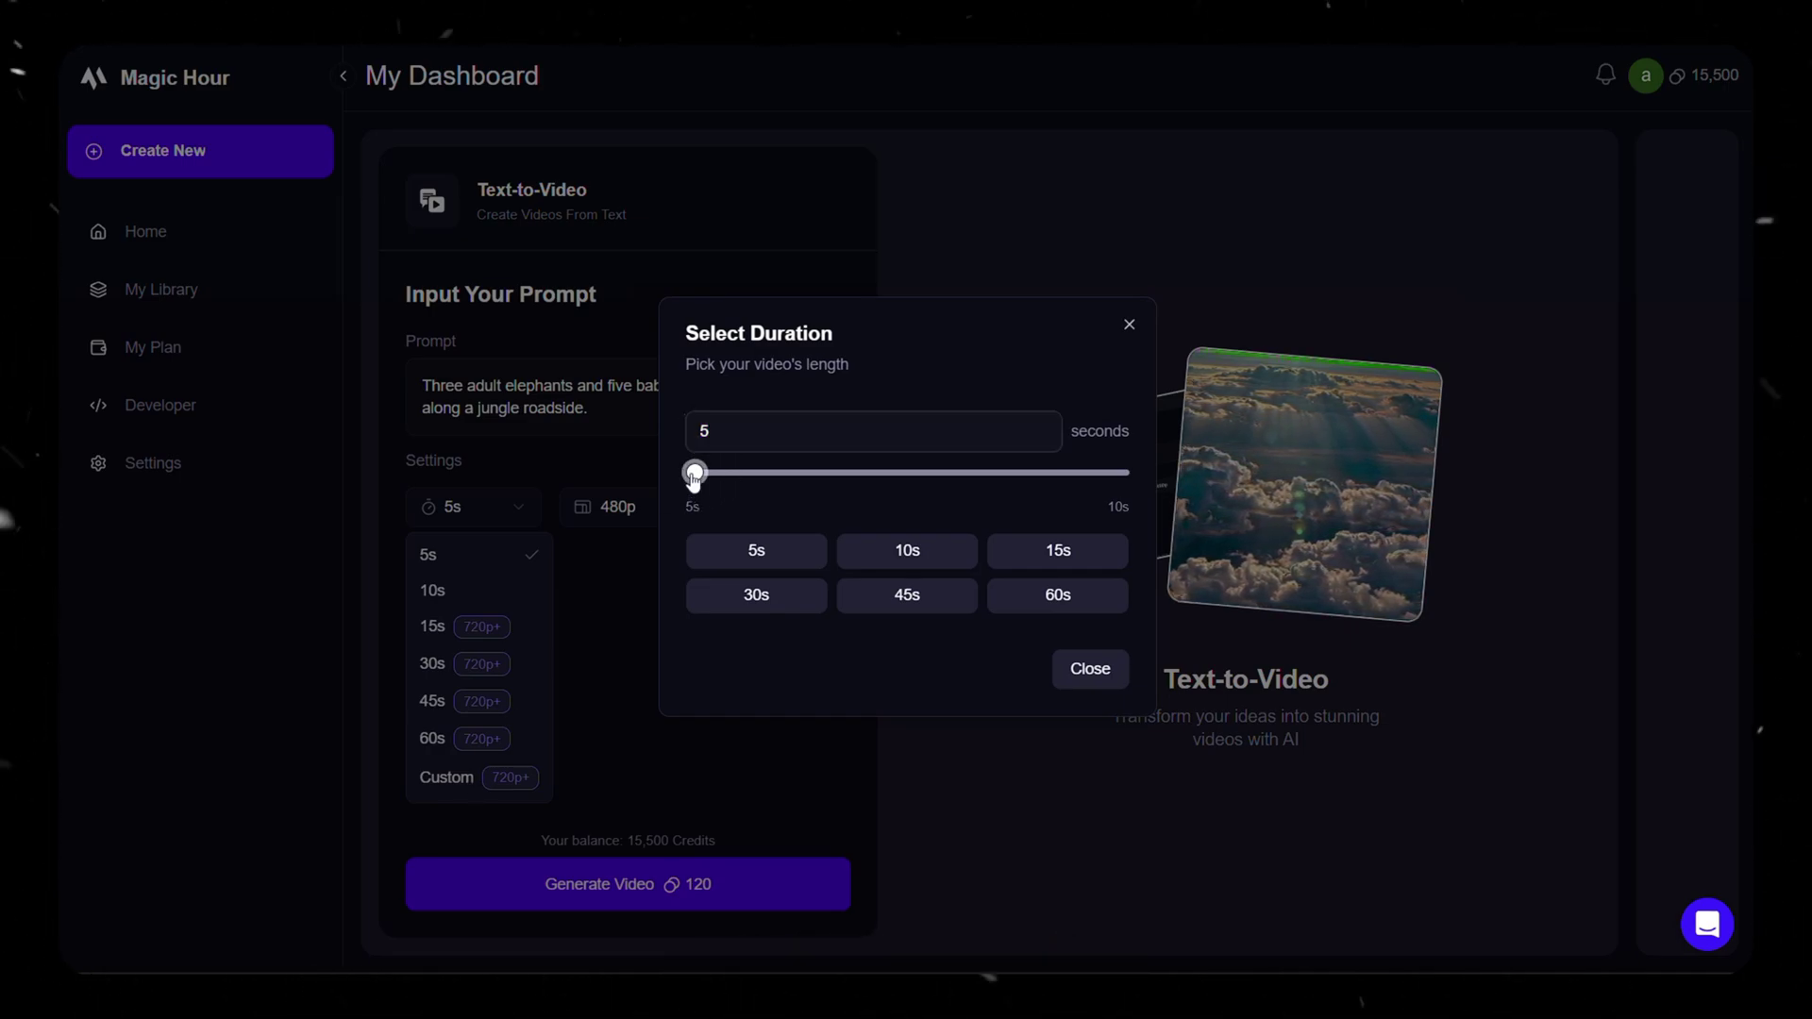
{"action": "left_click", "coordinate": [756, 594]}
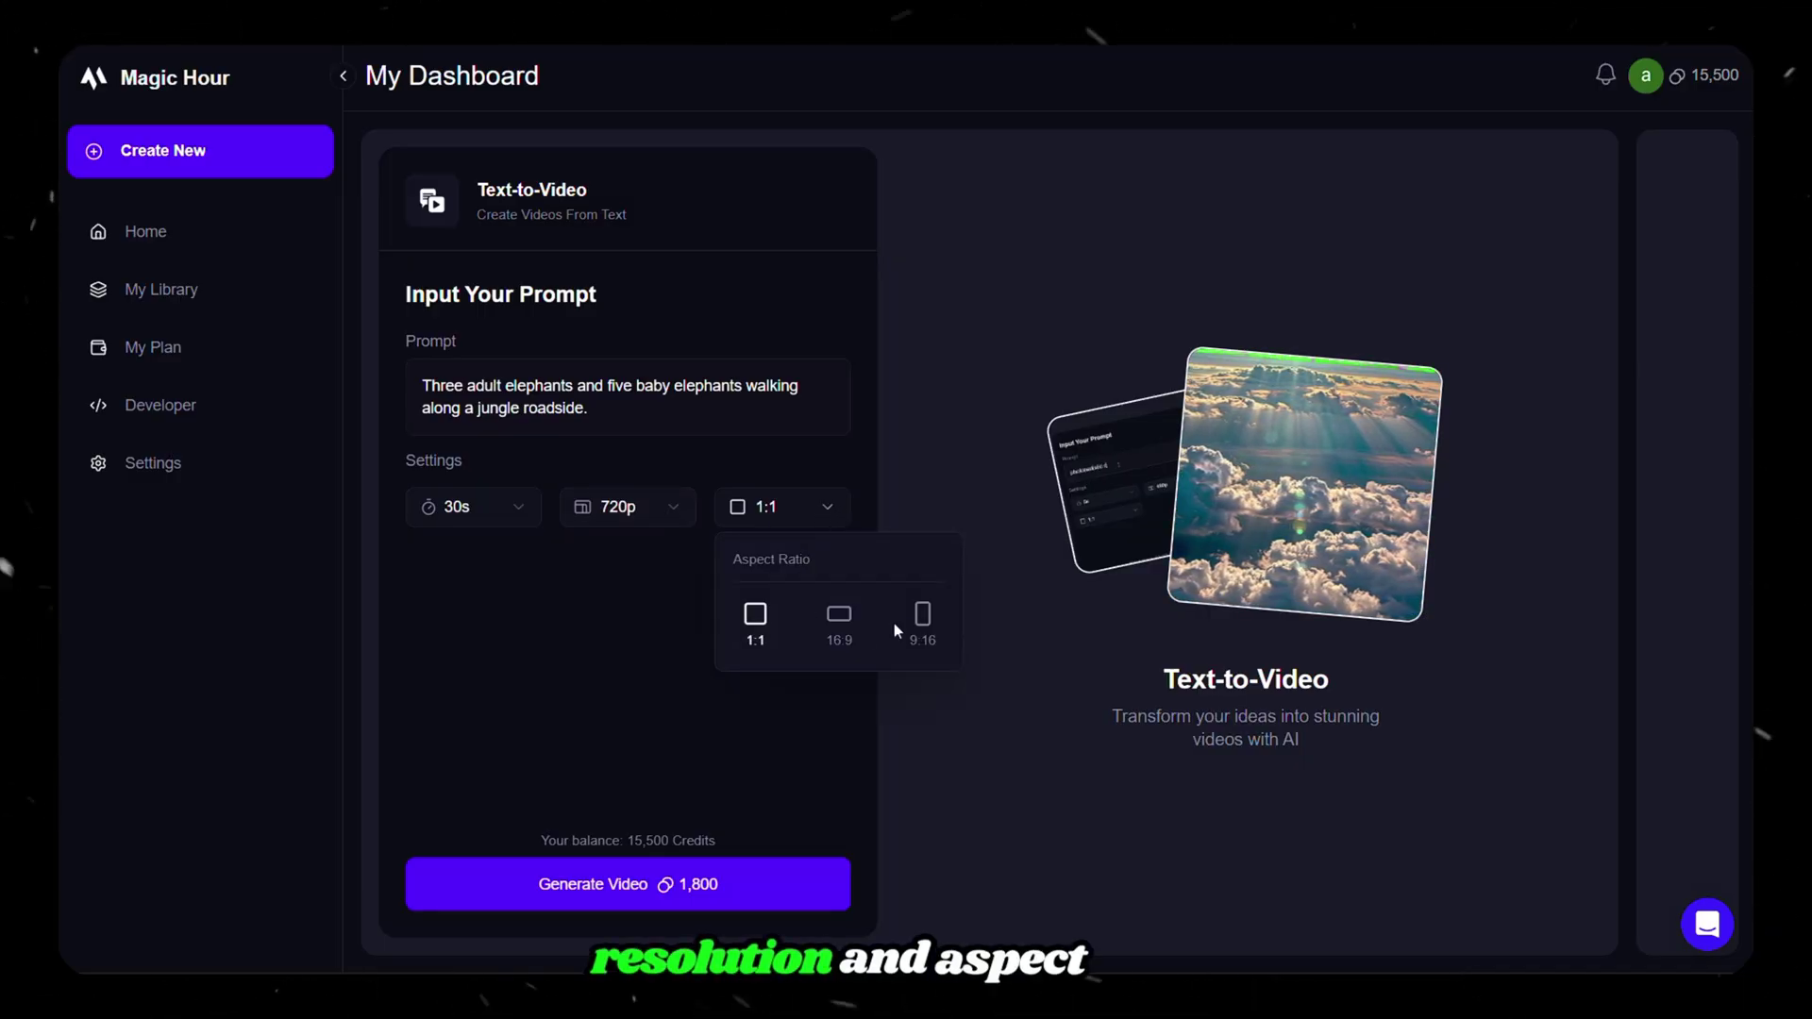
{"action": "left_click", "coordinate": [839, 628]}
{"action": "left_click", "coordinate": [628, 891]}
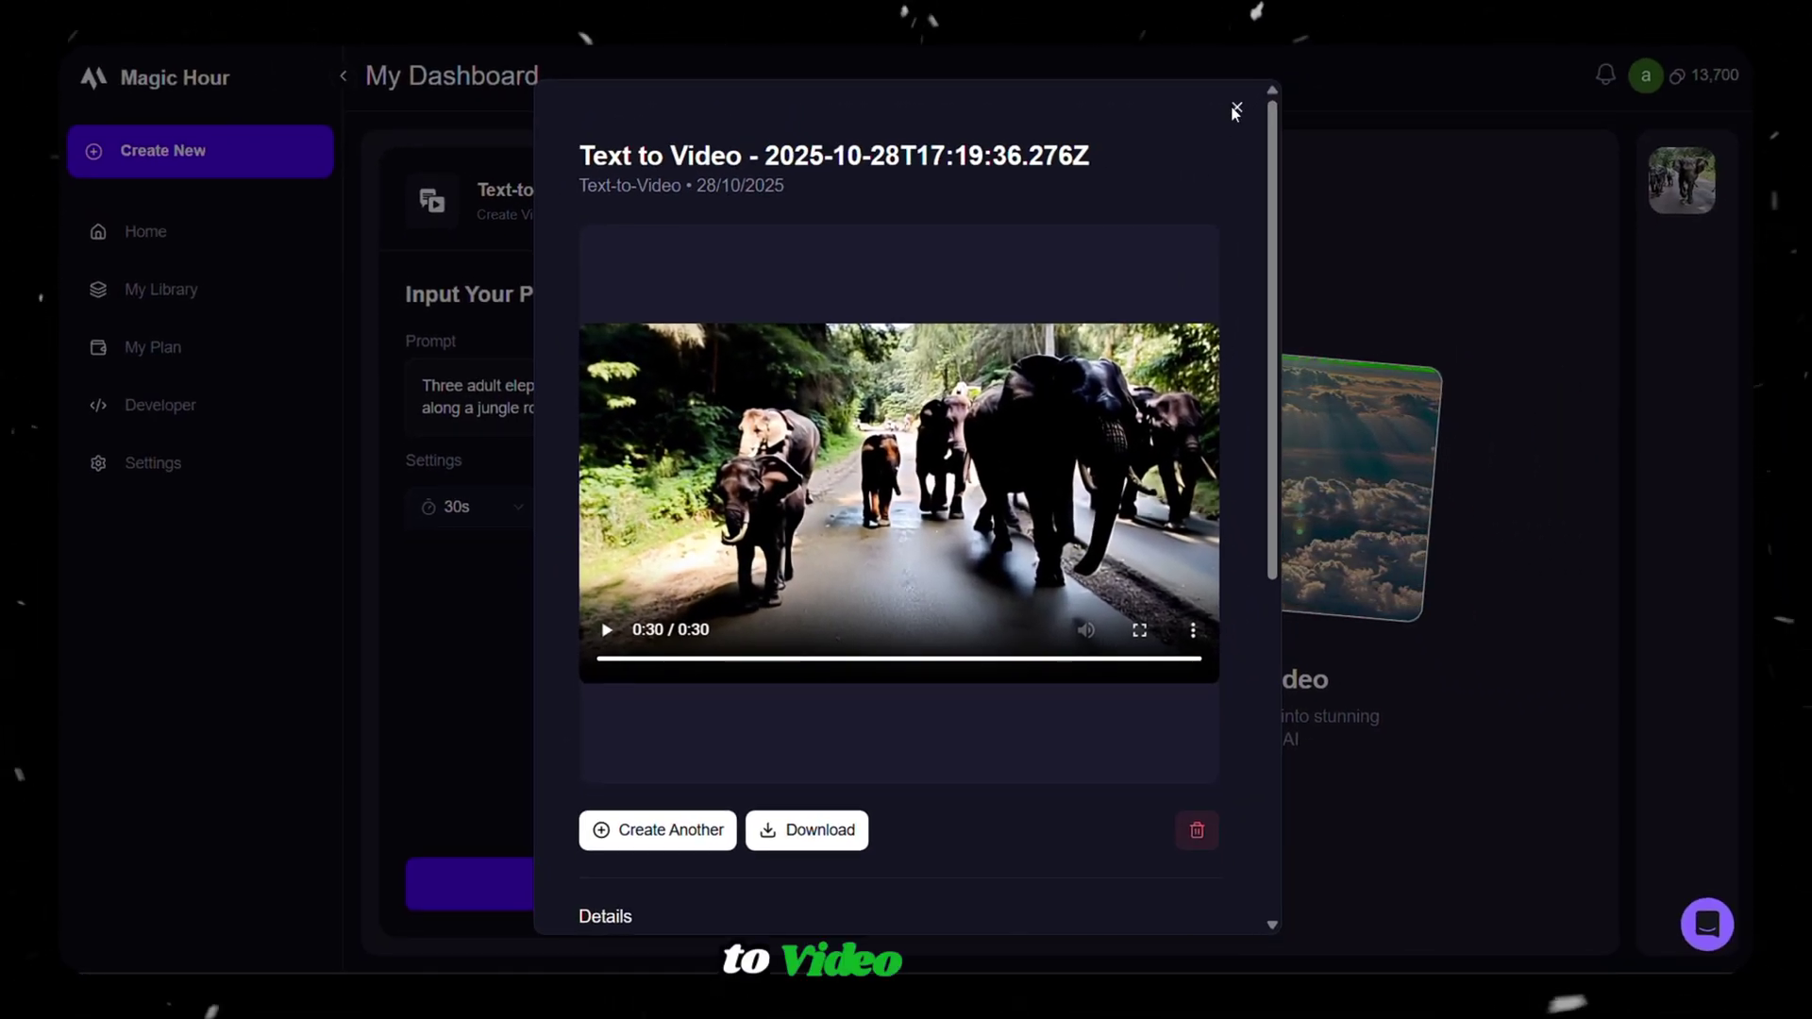
Close the finished elephant video preview and go back to the dashboard home
{"action": "left_click", "coordinate": [1235, 109]}
{"action": "left_click", "coordinate": [228, 146]}
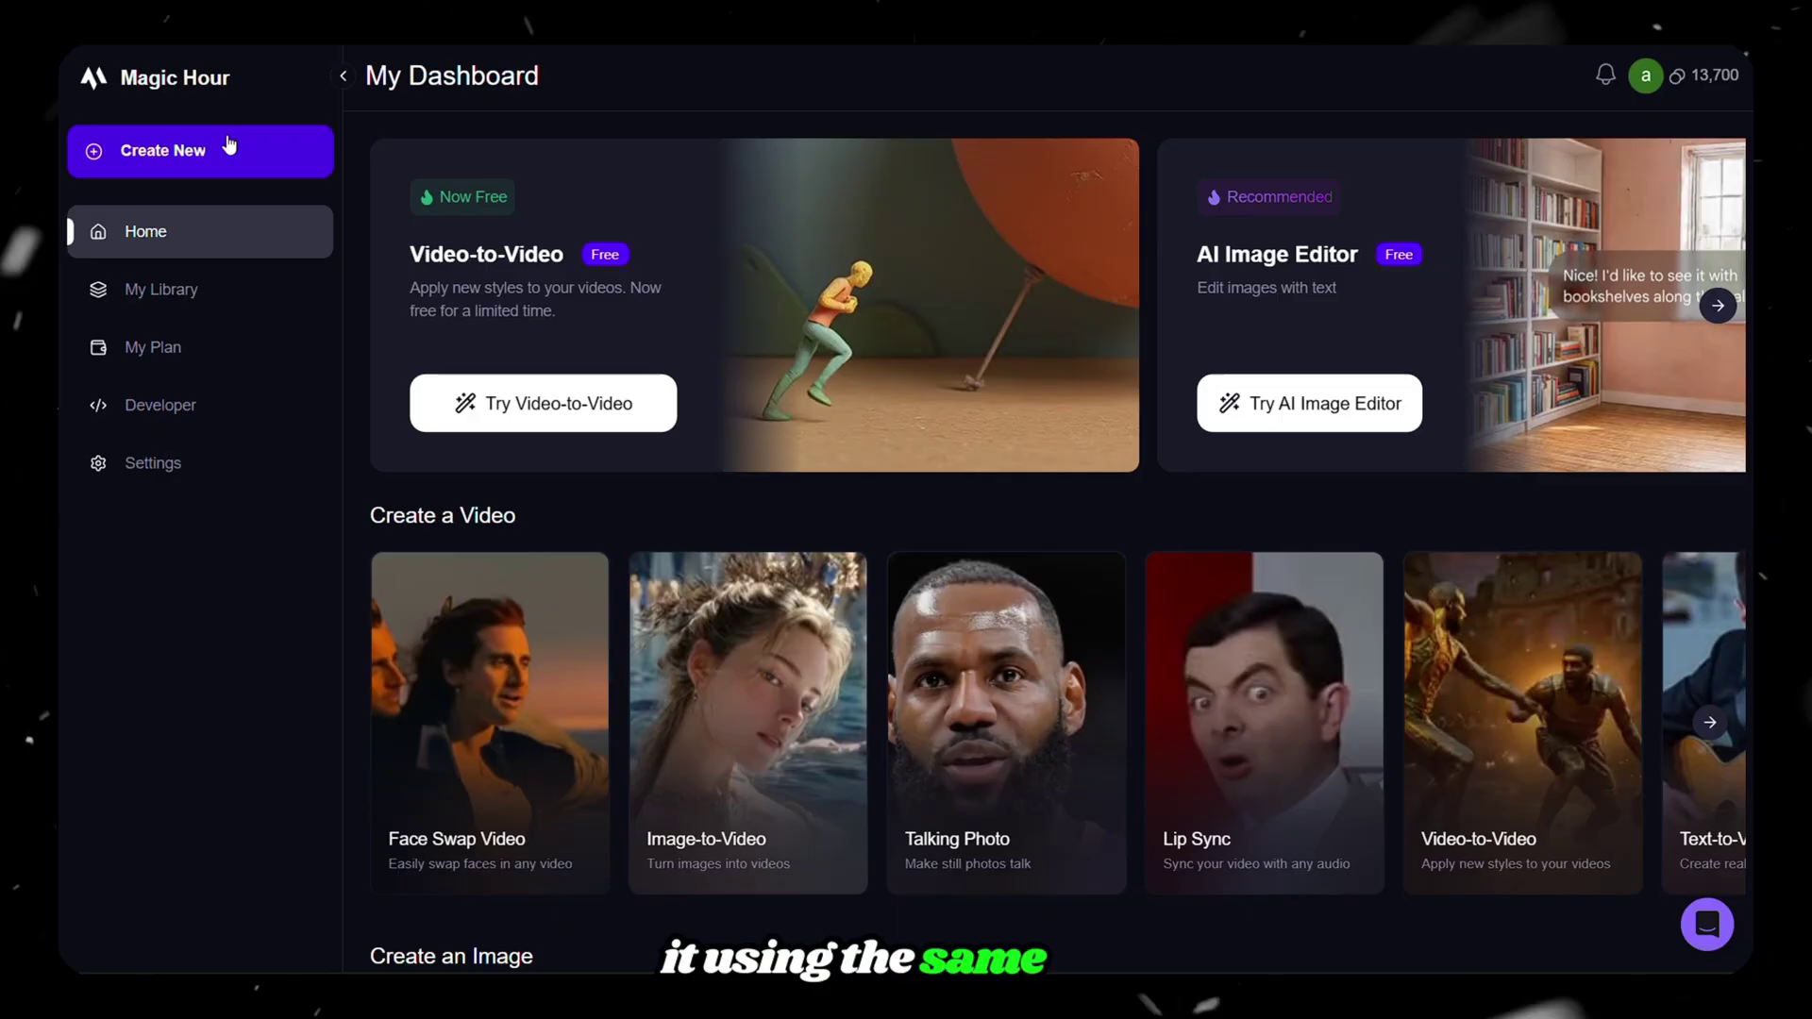
Generate two Portrait (9:16) AI images from the pasted night street-scene prompt
{"action": "scroll", "coordinate": [879, 609], "scroll_direction": "down", "scroll_amount": 7}
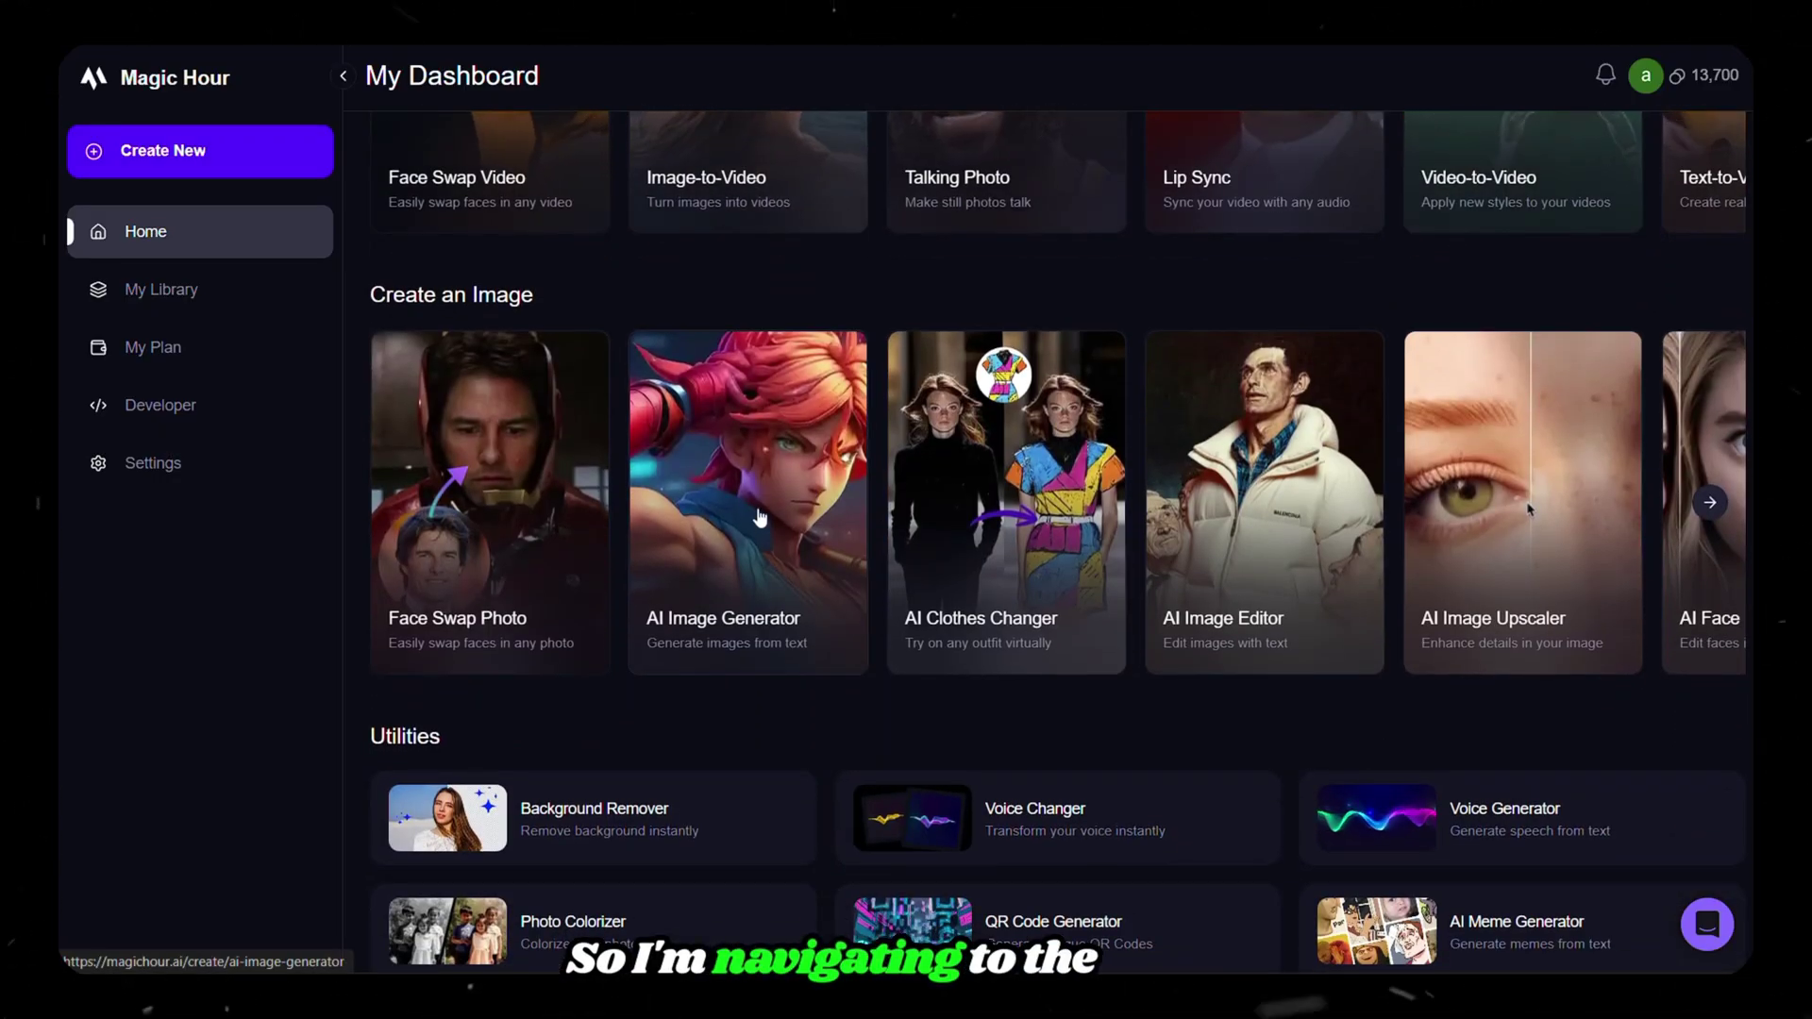
{"action": "left_click", "coordinate": [759, 515]}
{"action": "key", "text": "ctrl+v"}
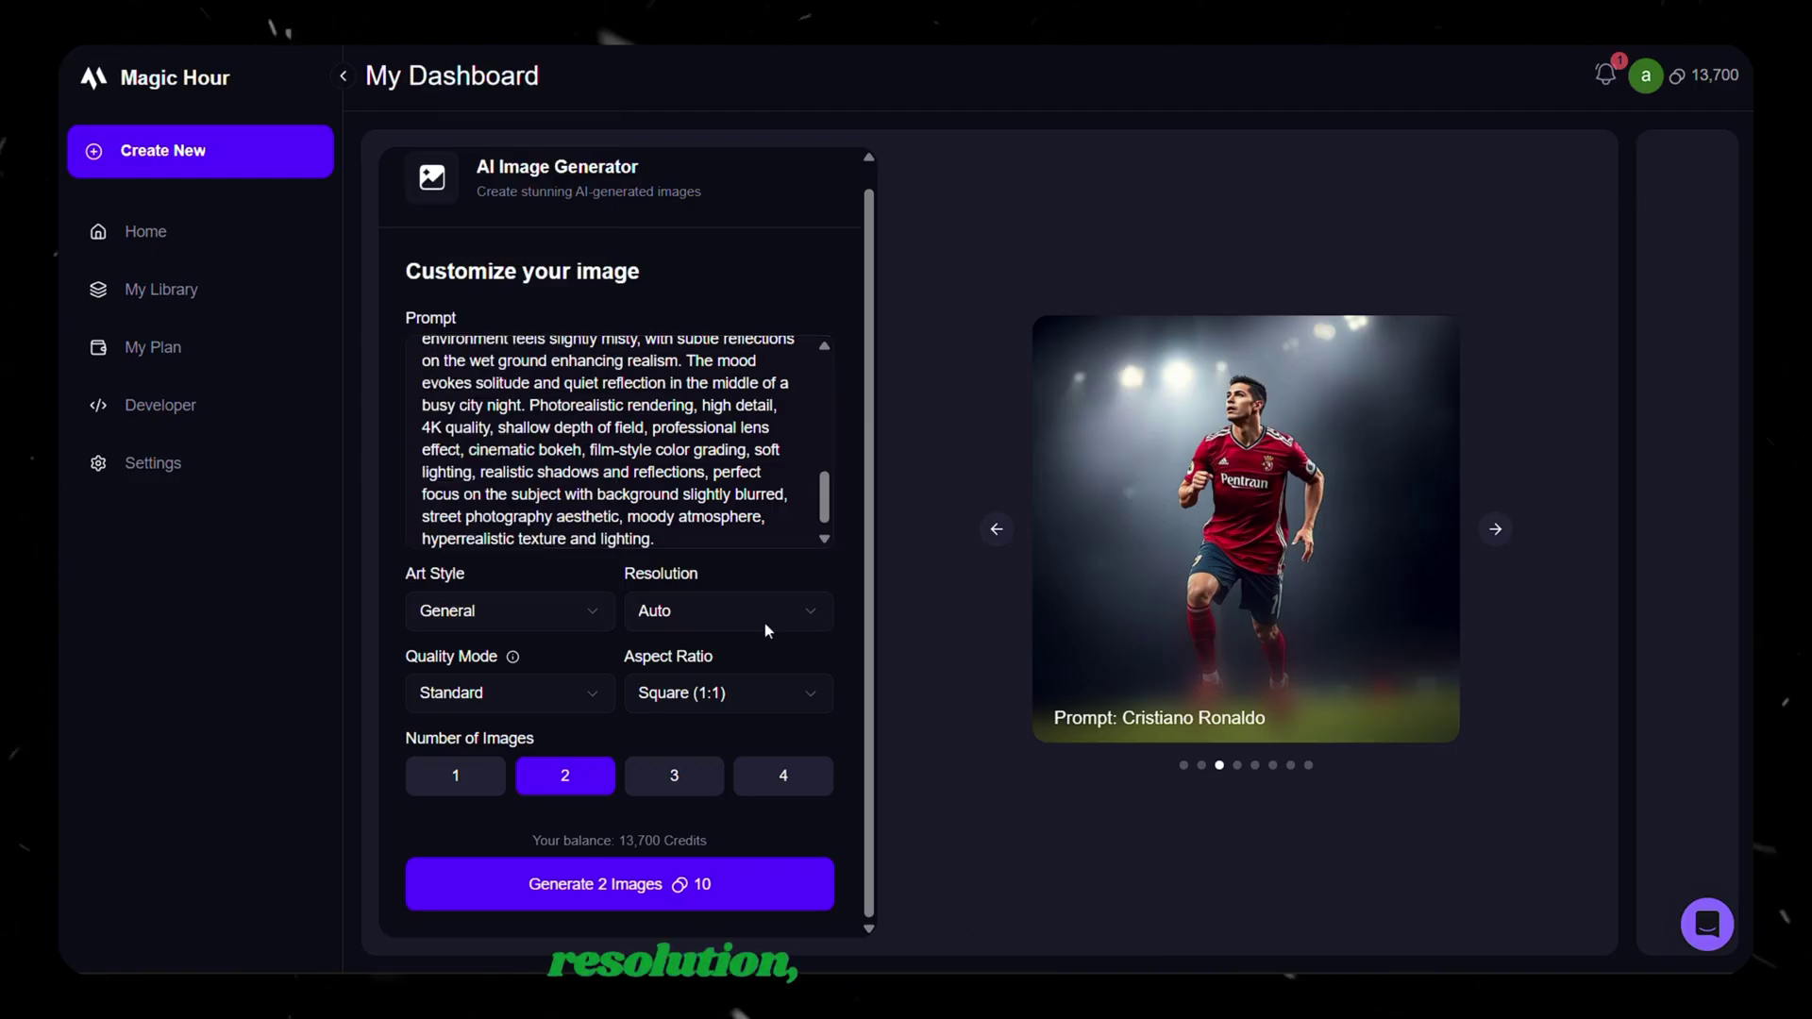
{"action": "left_click", "coordinate": [745, 692]}
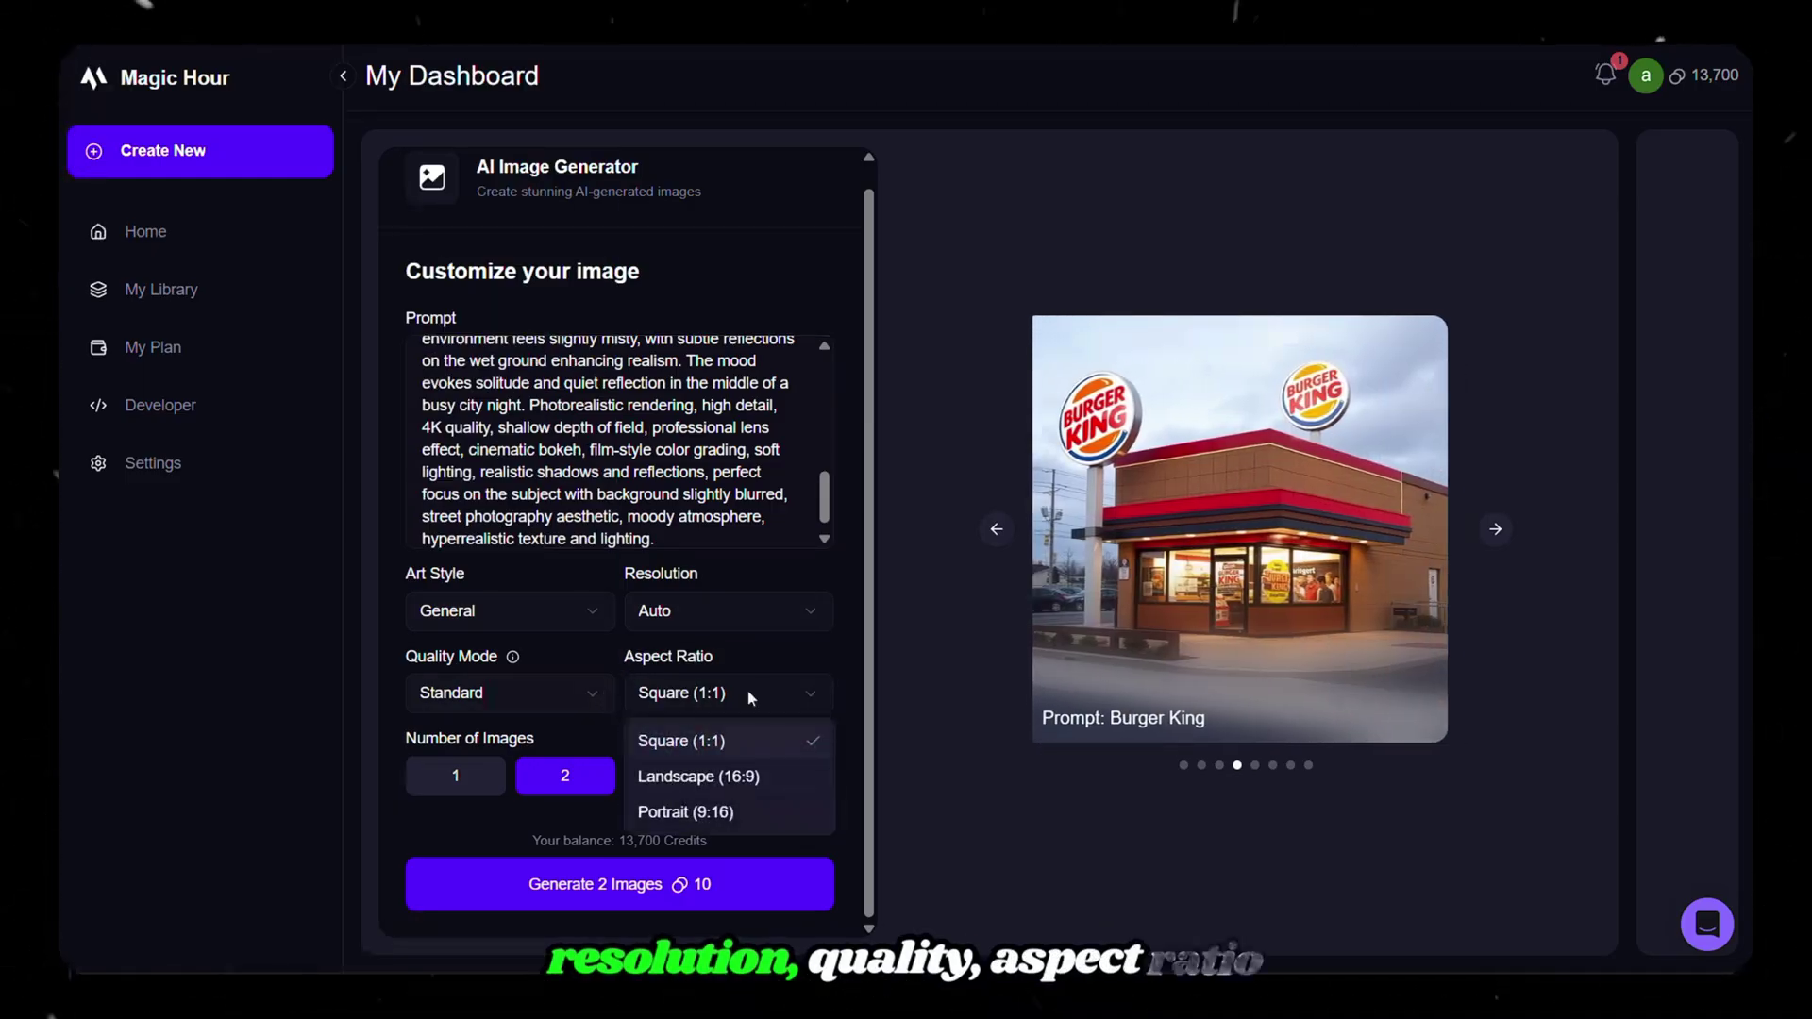
{"action": "left_click", "coordinate": [705, 807]}
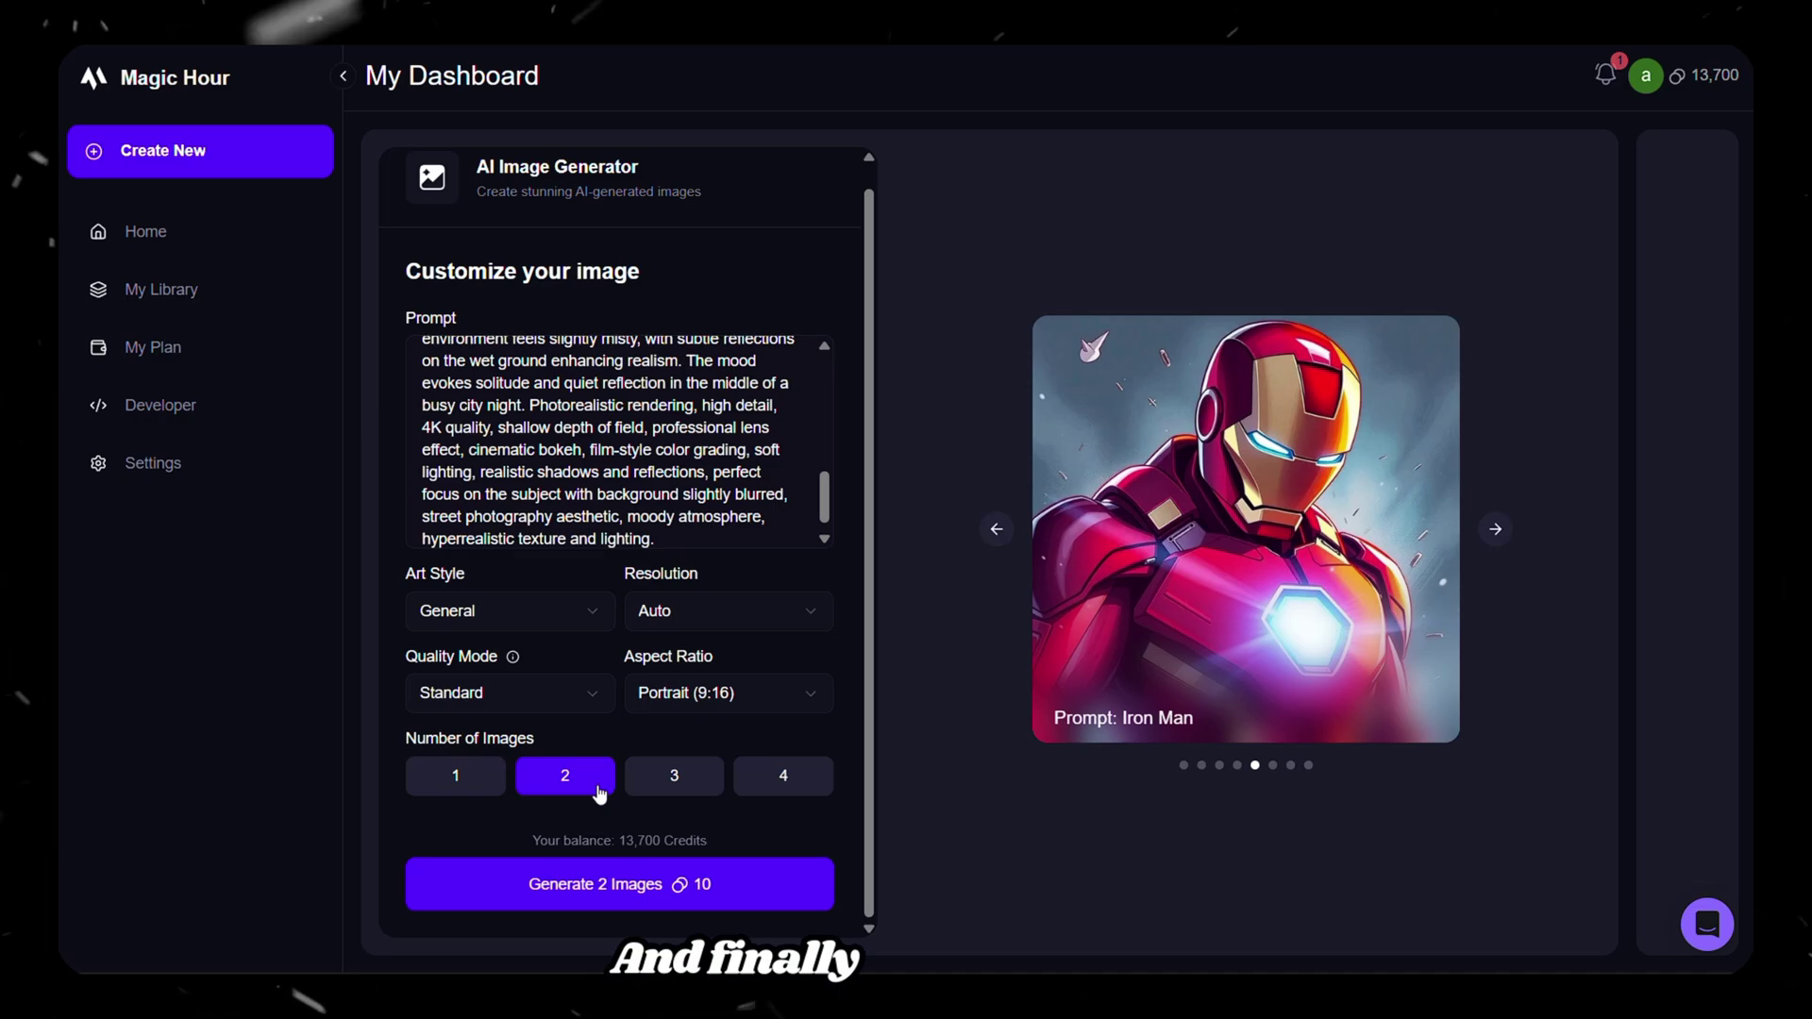
{"action": "left_click", "coordinate": [719, 887]}
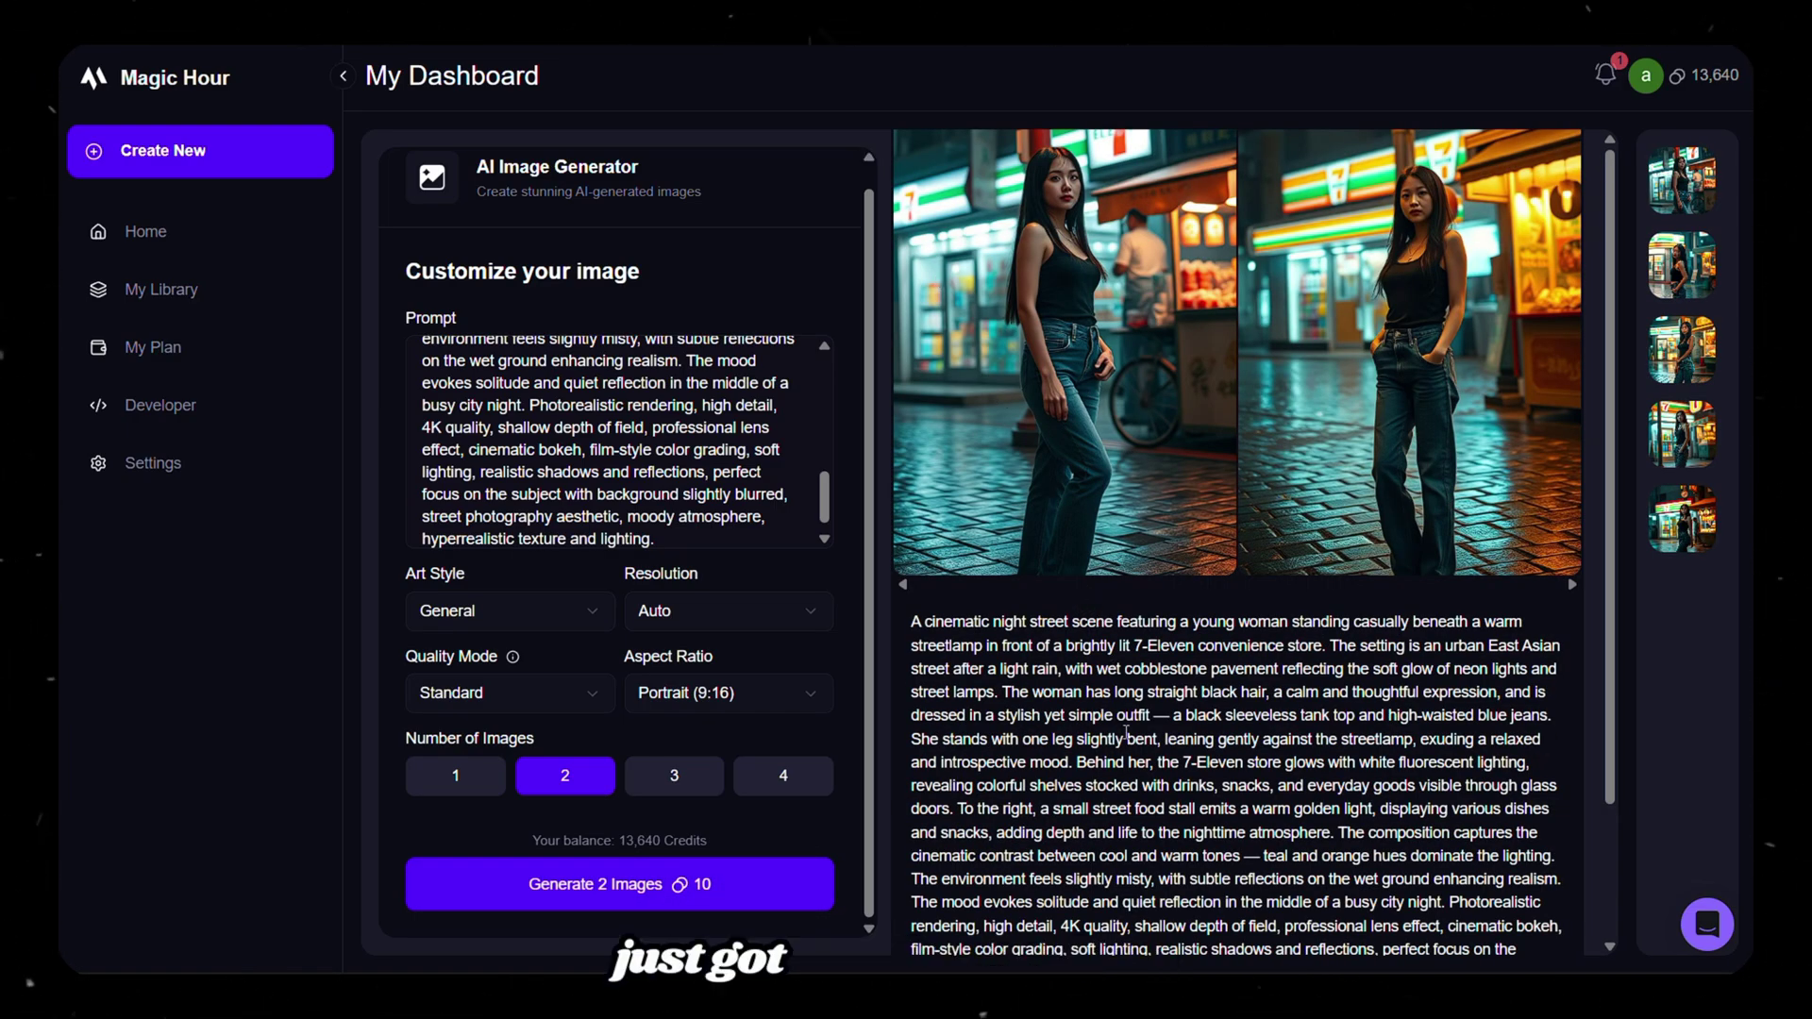
Save the second generated image as a PNG, then return to the home dashboard
{"action": "left_click", "coordinate": [1669, 186]}
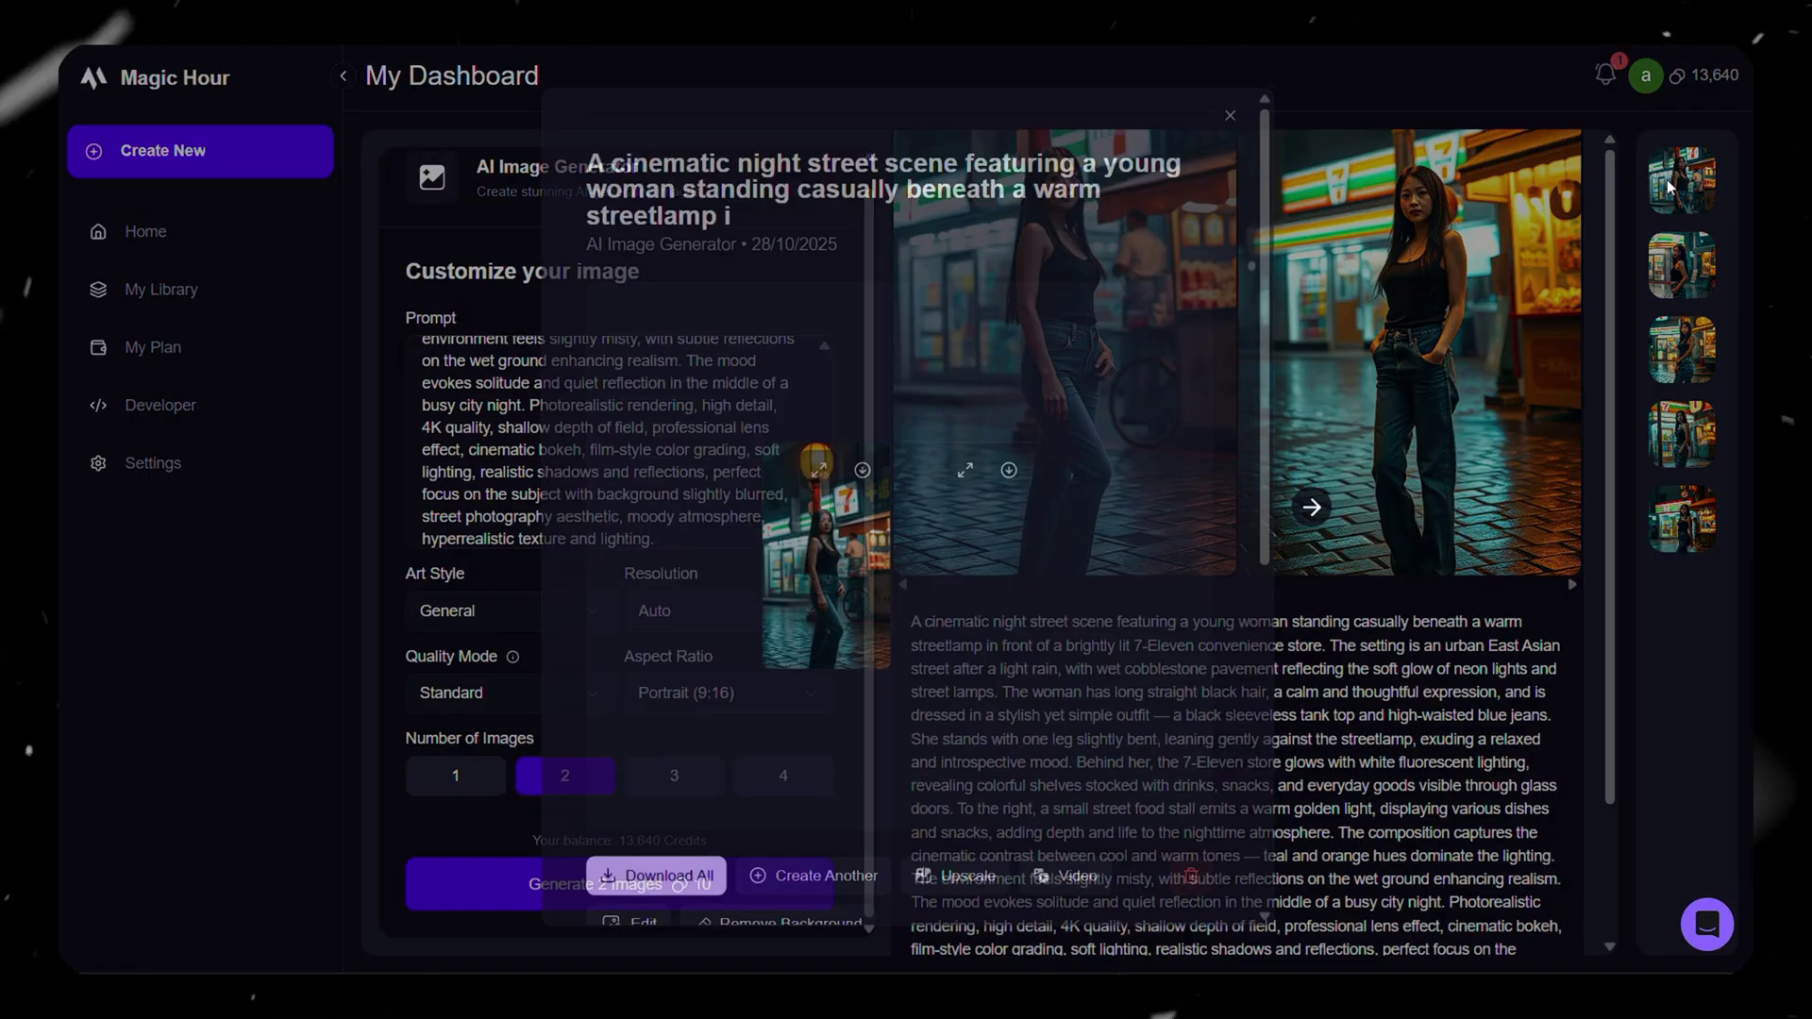
{"action": "left_click", "coordinate": [1014, 470]}
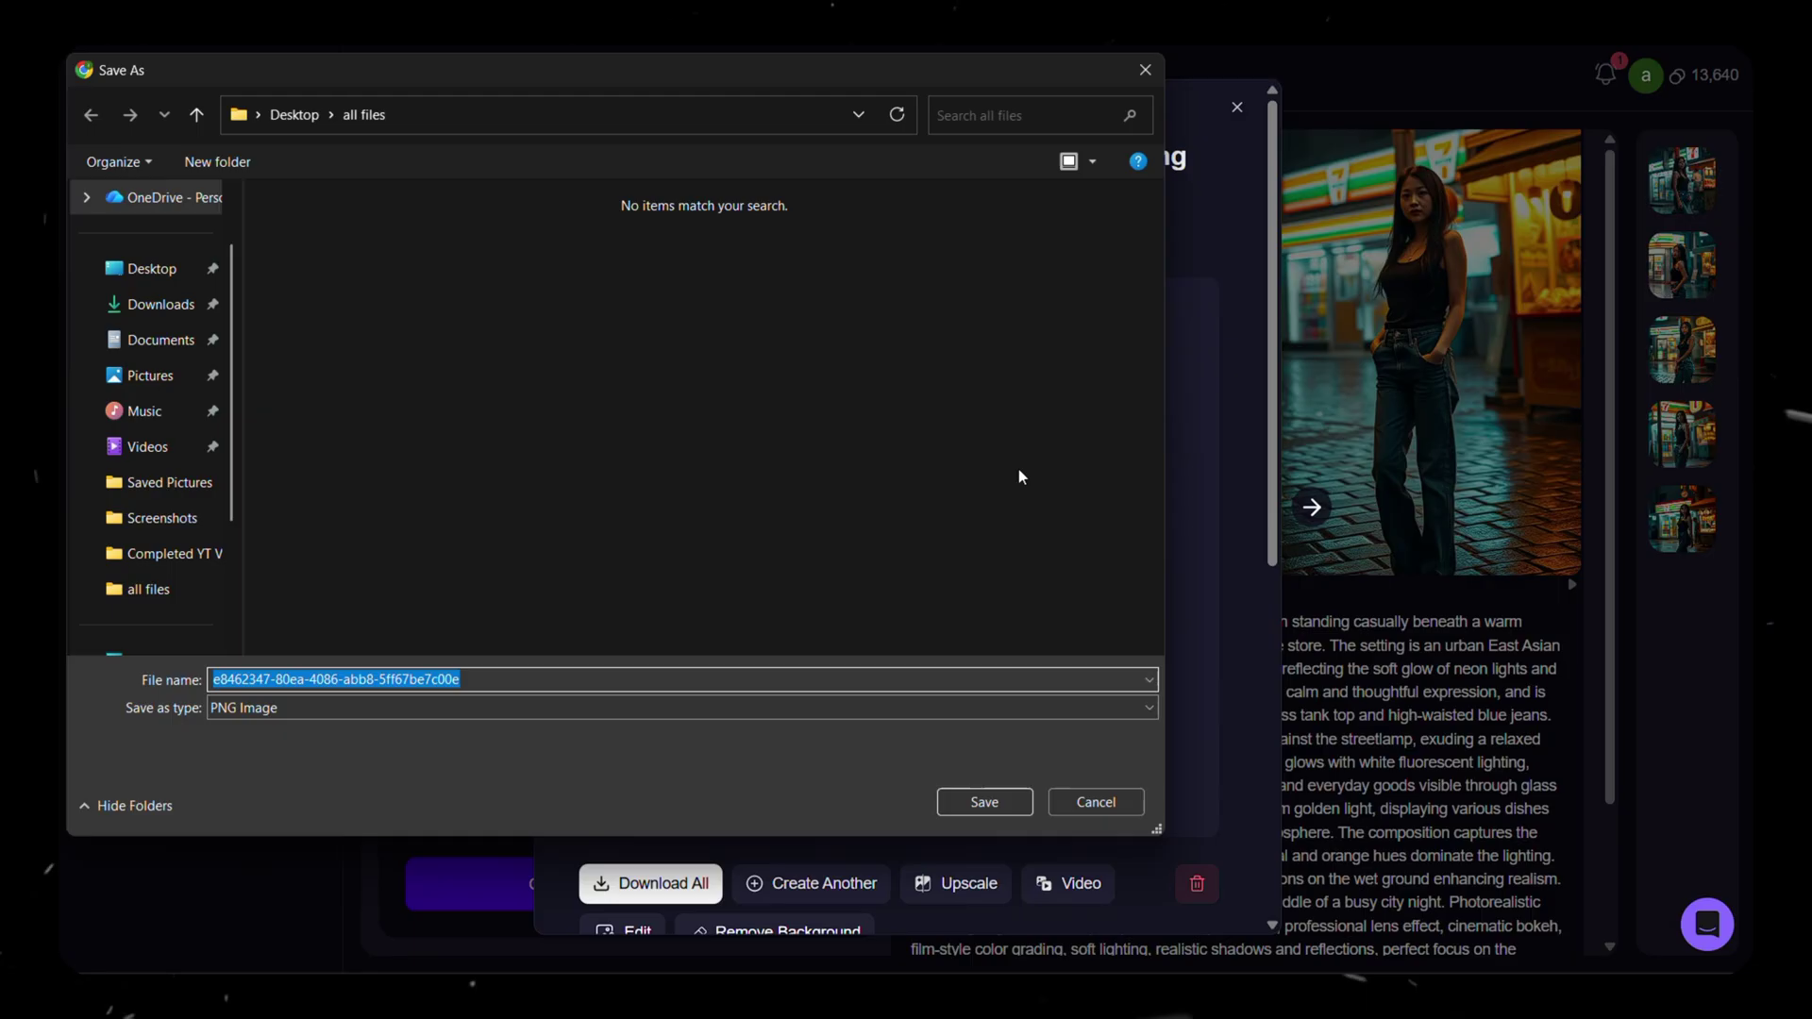
{"action": "key", "text": "Return"}
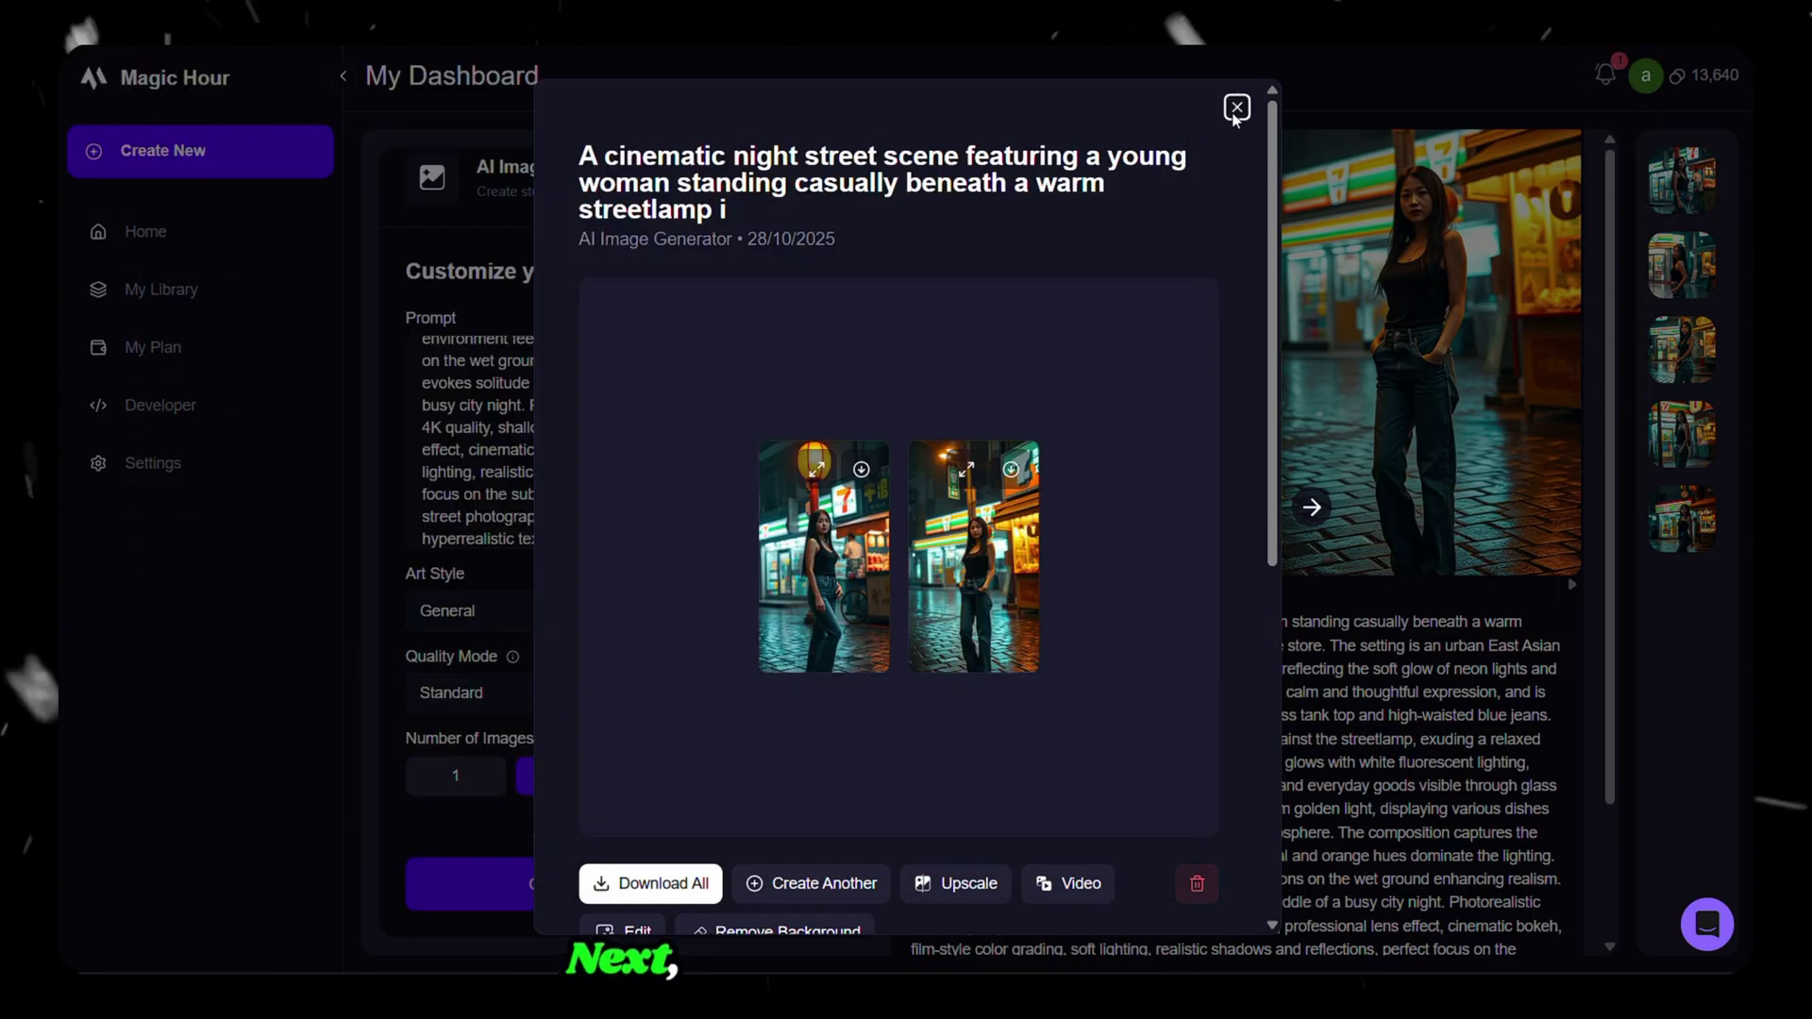
{"action": "key", "text": "Escape"}
{"action": "left_click", "coordinate": [147, 231]}
Load the saved street-scene PNG as the Image-to-Video start image
{"action": "scroll", "coordinate": [703, 443], "scroll_direction": "down", "scroll_amount": 1}
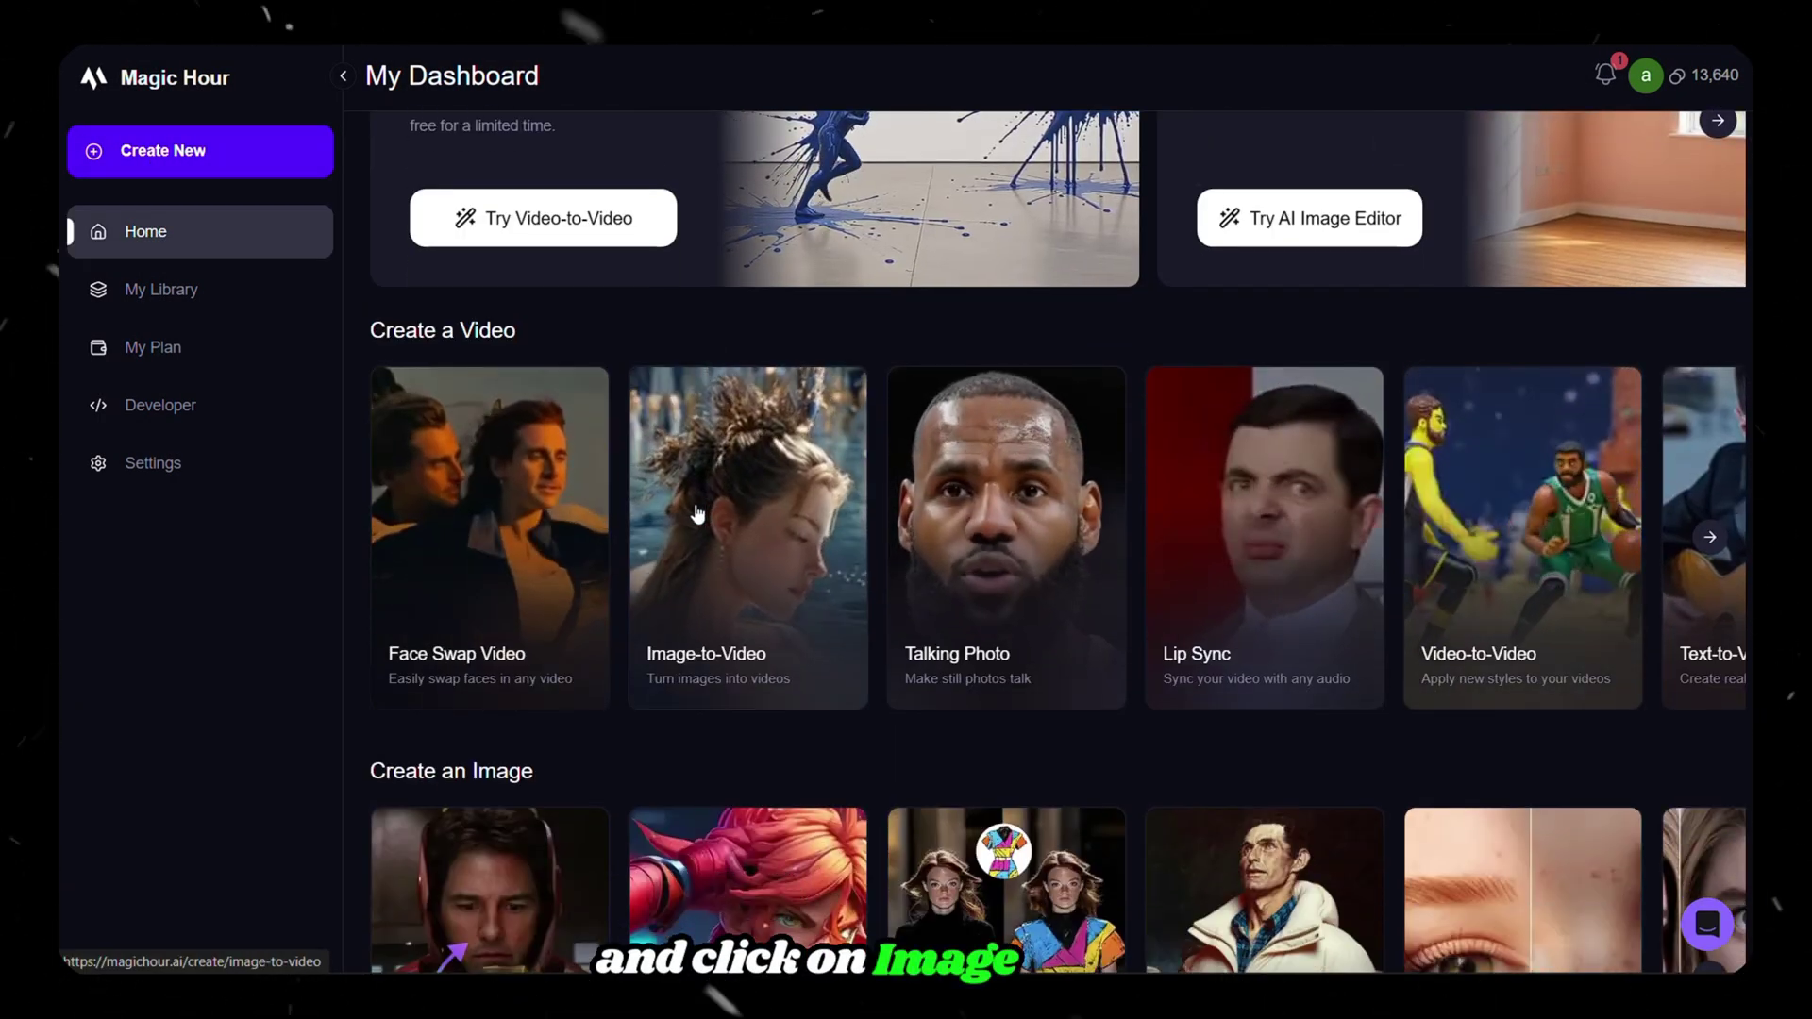
{"action": "left_click", "coordinate": [753, 592]}
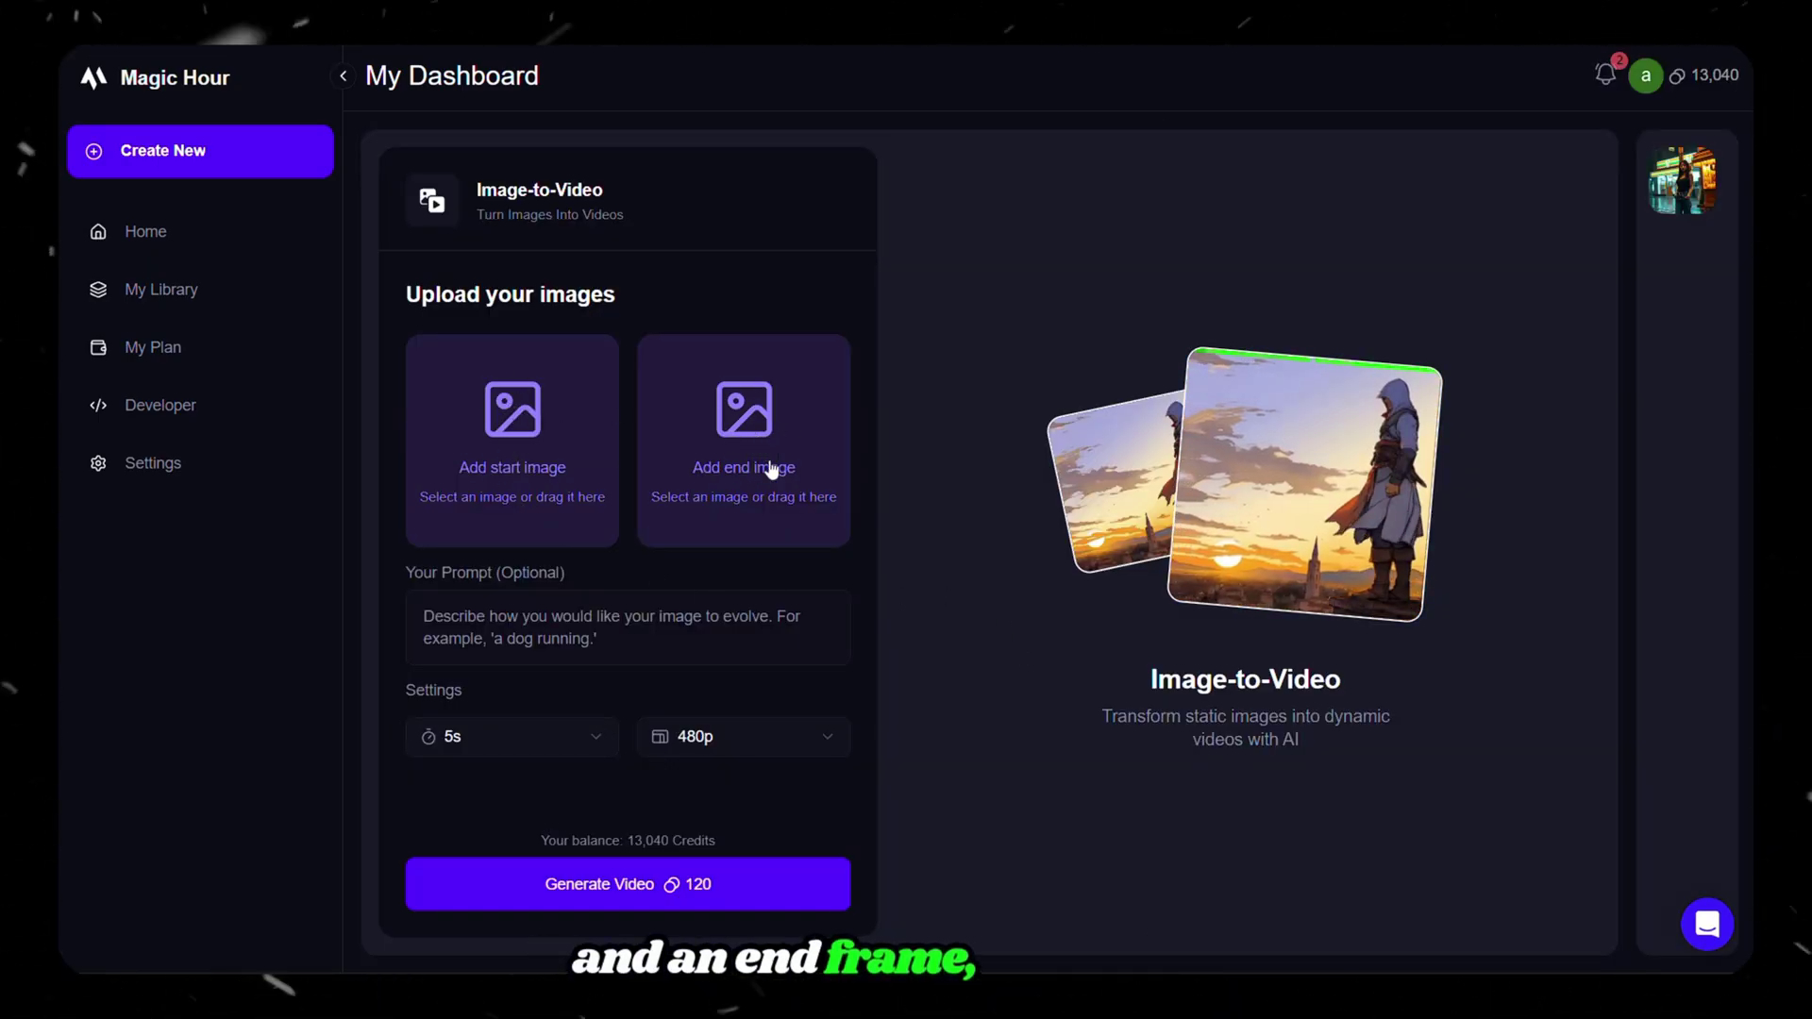
{"action": "left_click", "coordinate": [546, 420]}
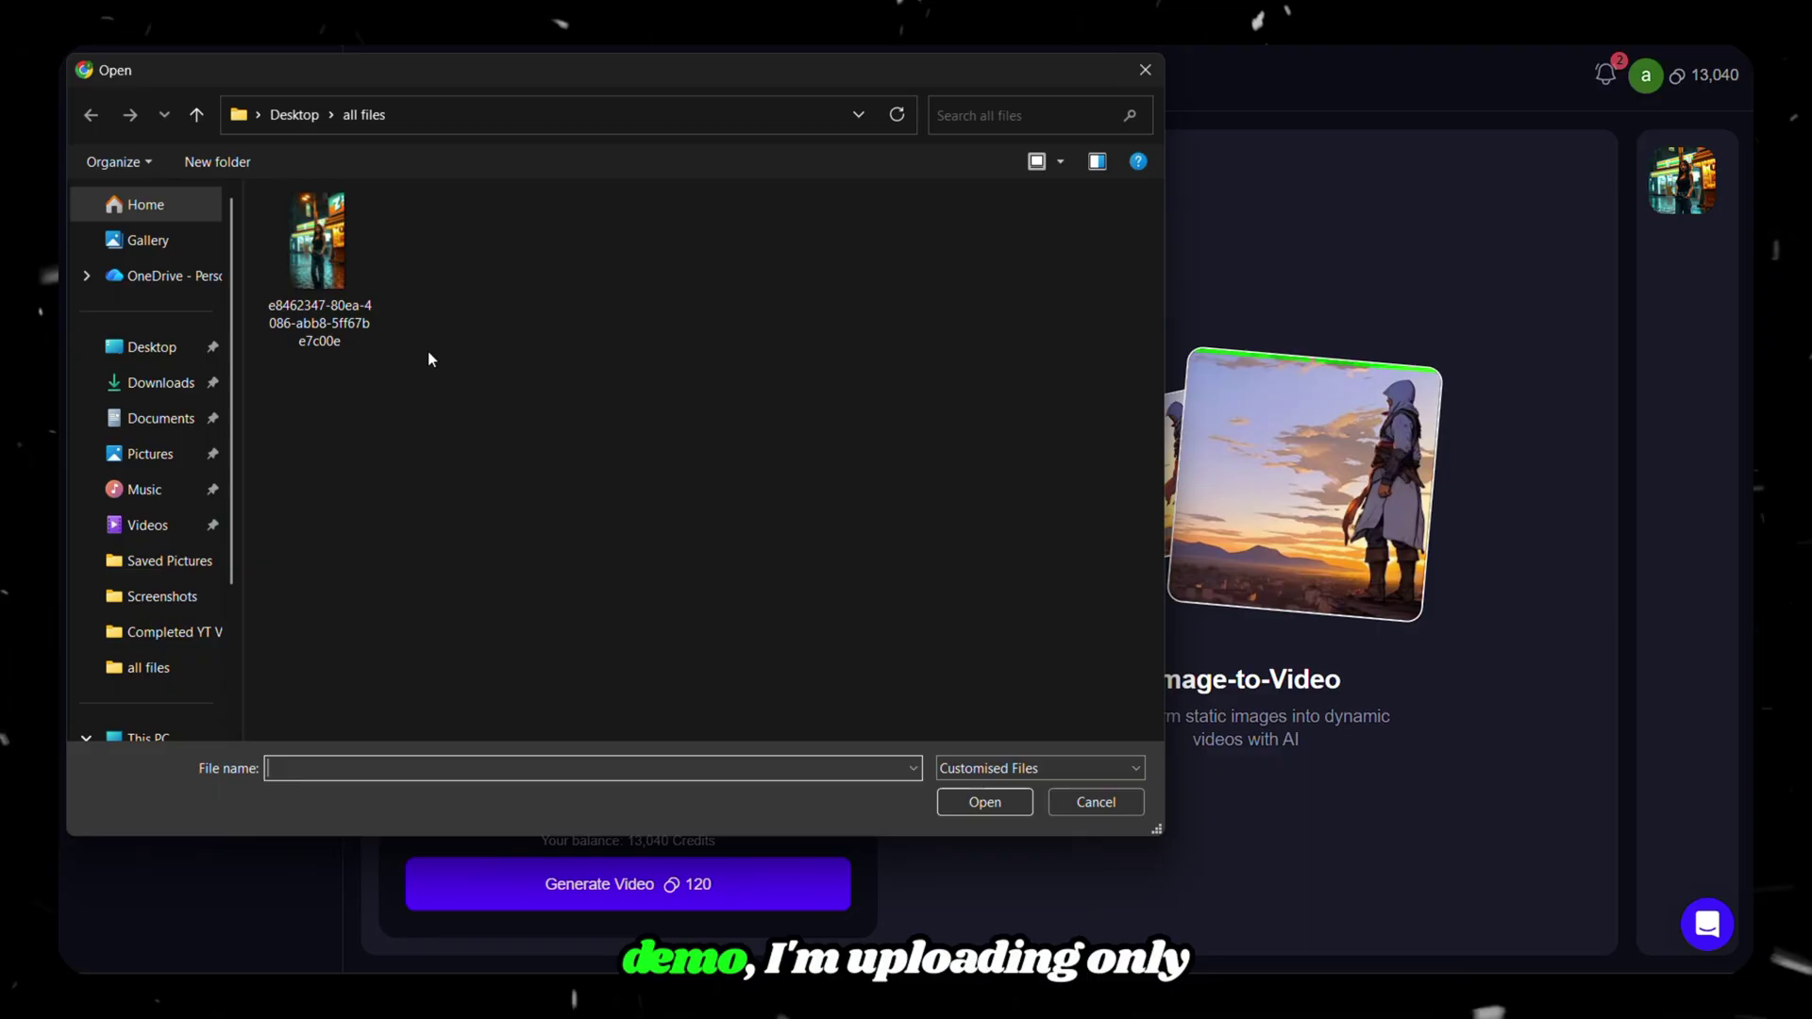
{"action": "left_click", "coordinate": [314, 261]}
{"action": "double_click", "coordinate": [314, 261]}
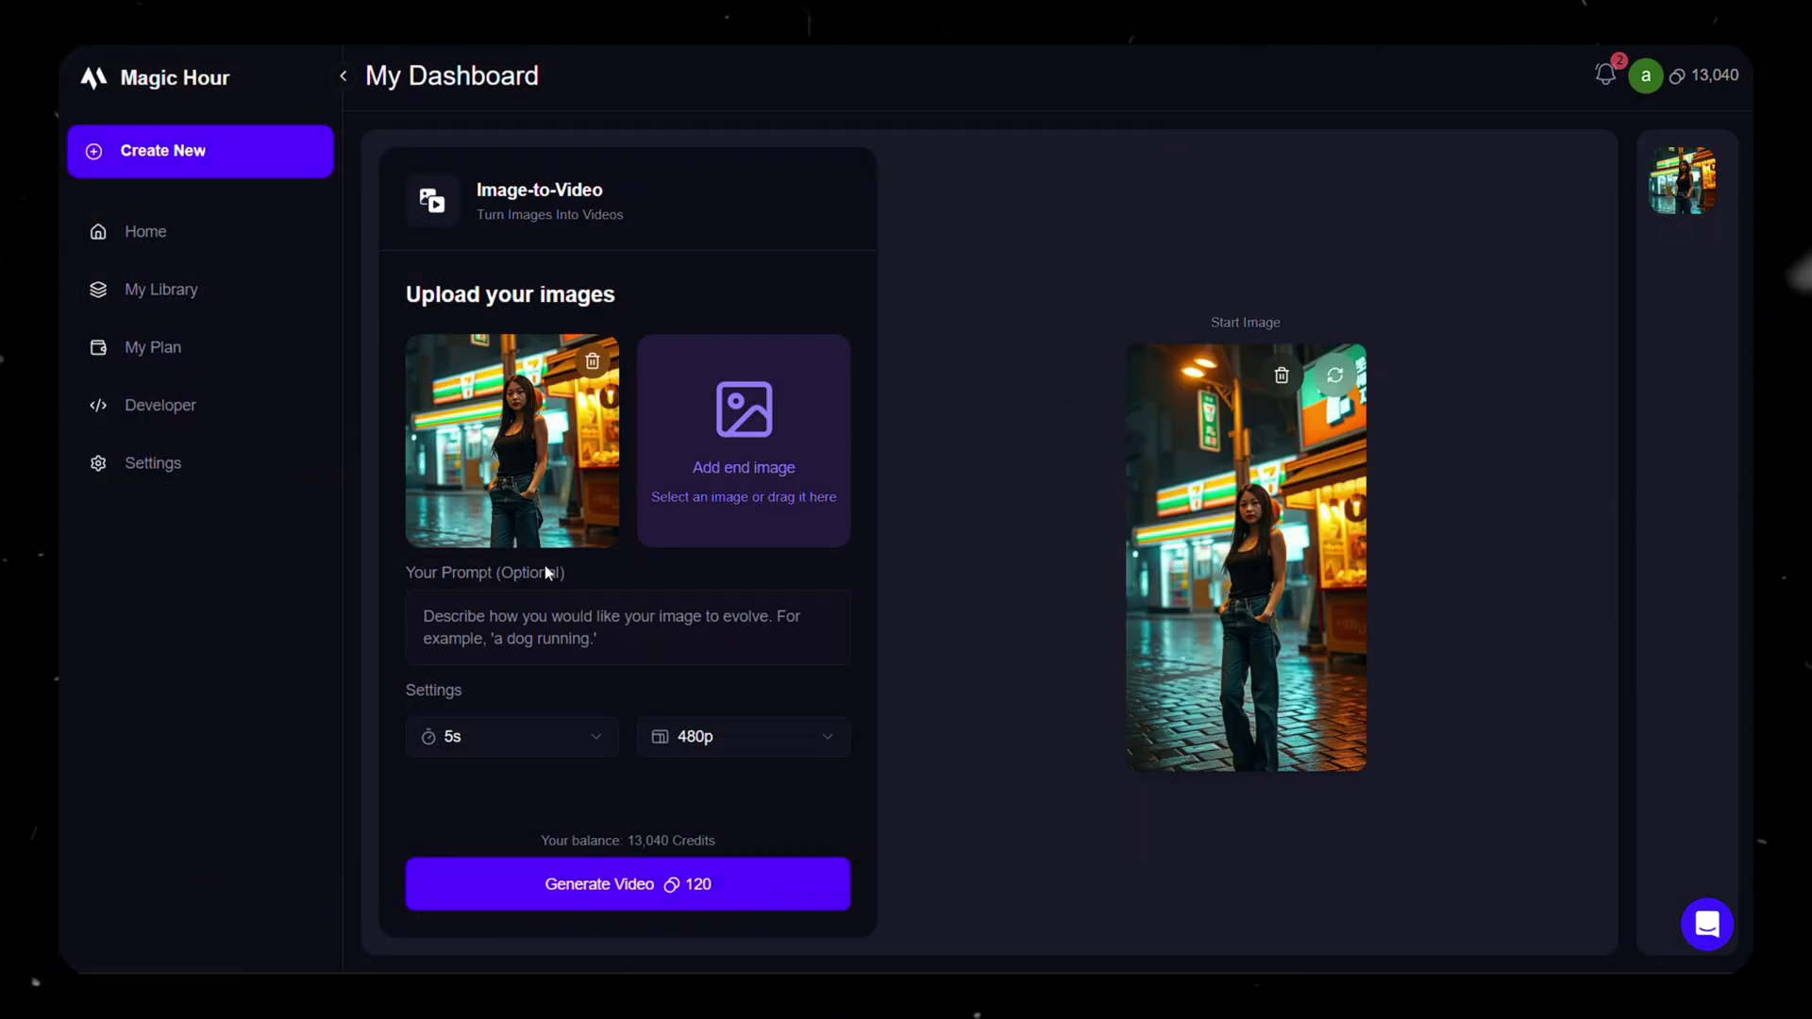
Set duration to 10s and resolution to 720p, then generate the video
{"action": "left_click", "coordinate": [570, 719]}
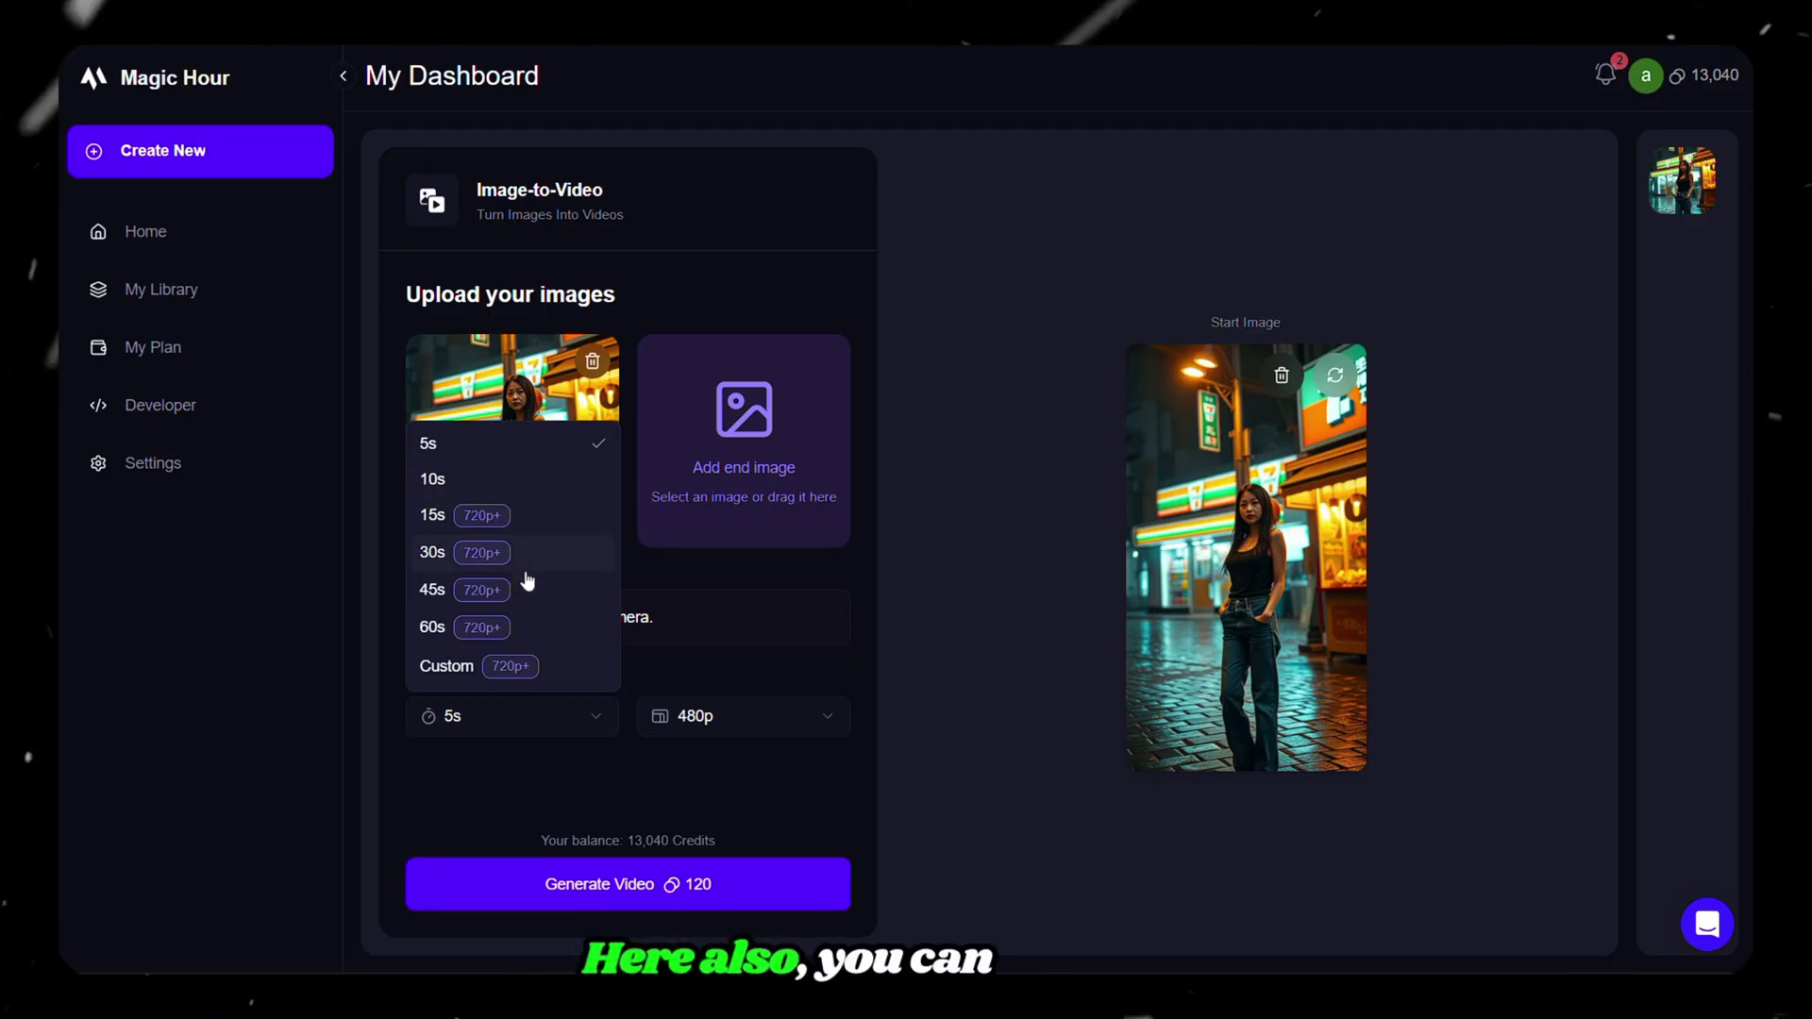
{"action": "left_click", "coordinate": [492, 481]}
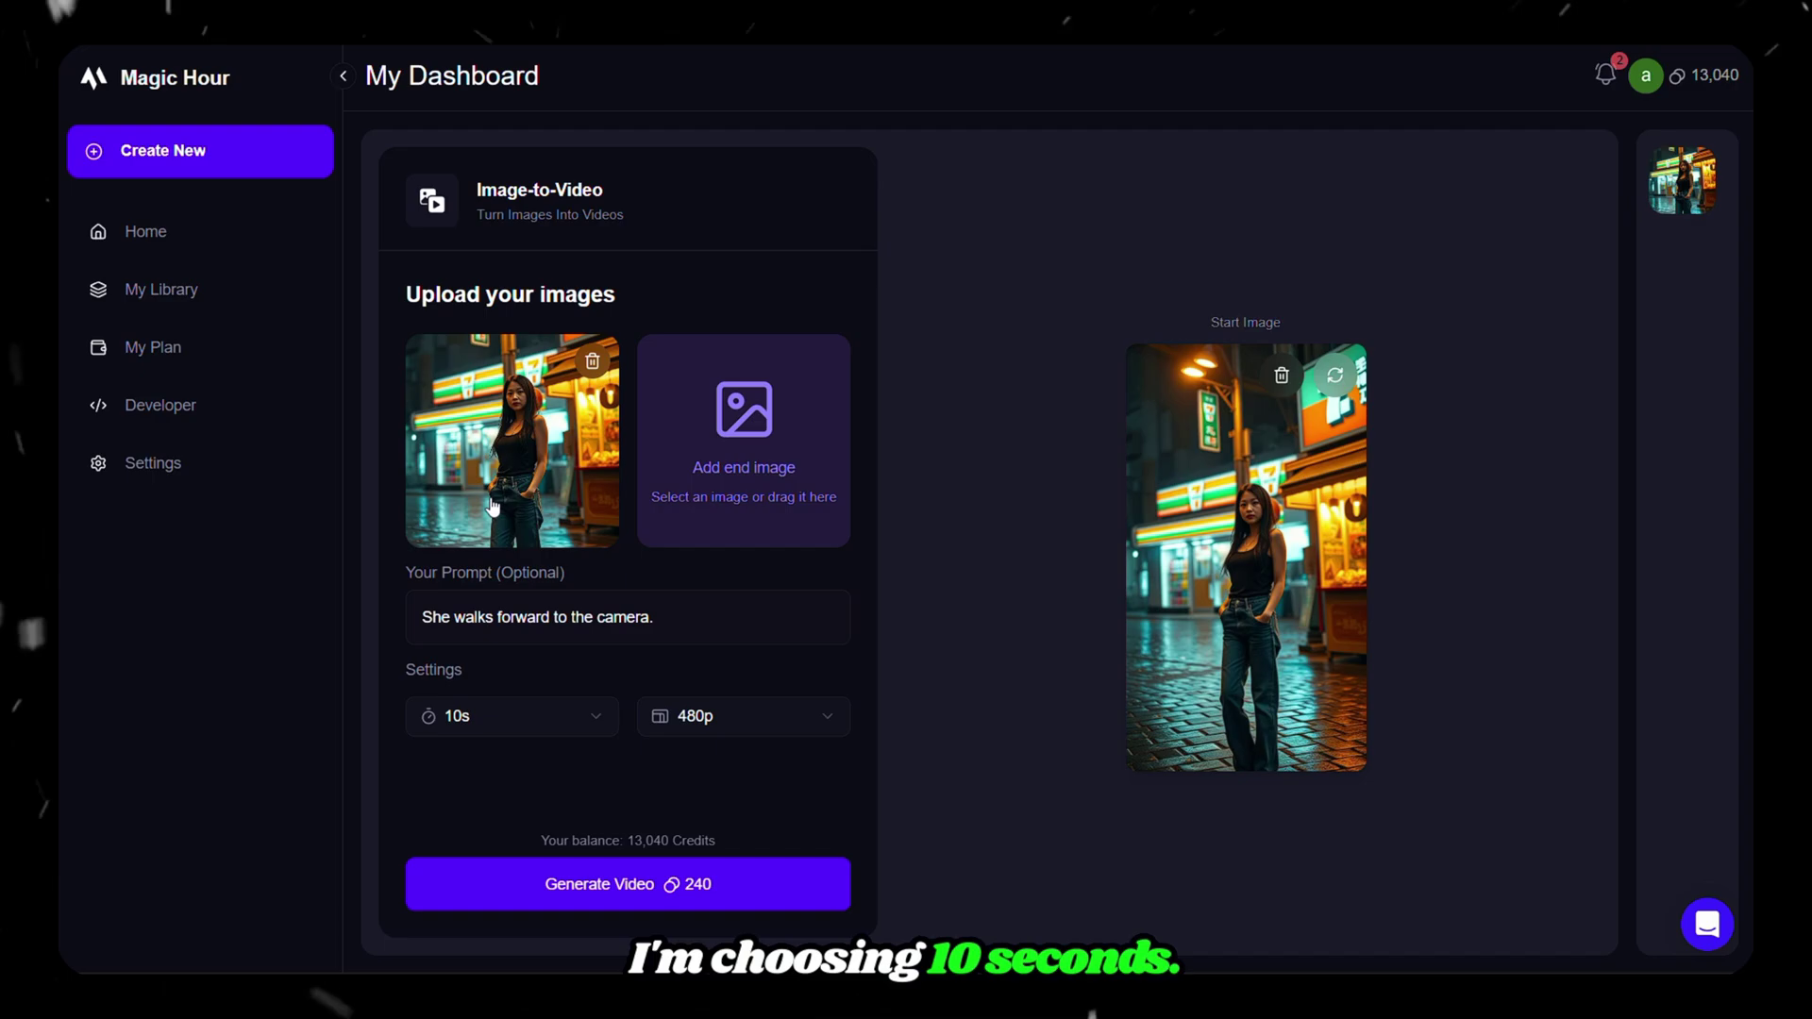
{"action": "left_click", "coordinate": [732, 719]}
{"action": "left_click", "coordinate": [695, 802]}
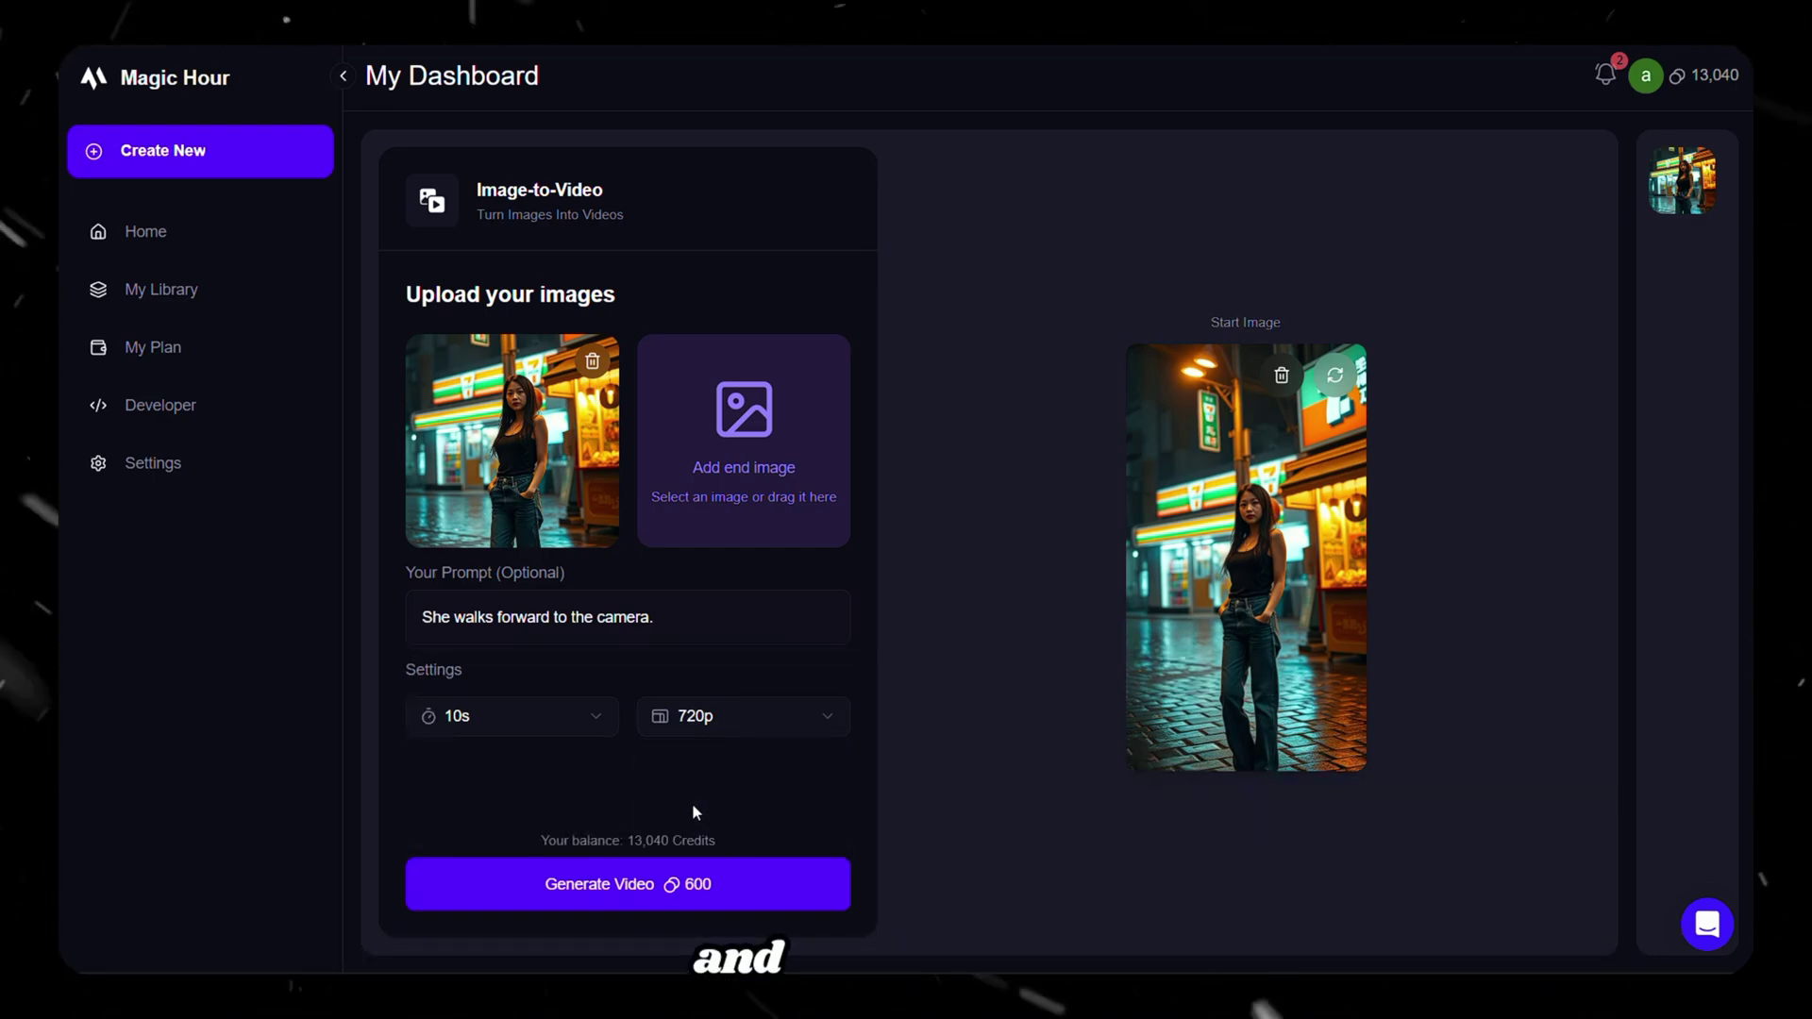
{"action": "left_click", "coordinate": [636, 884]}
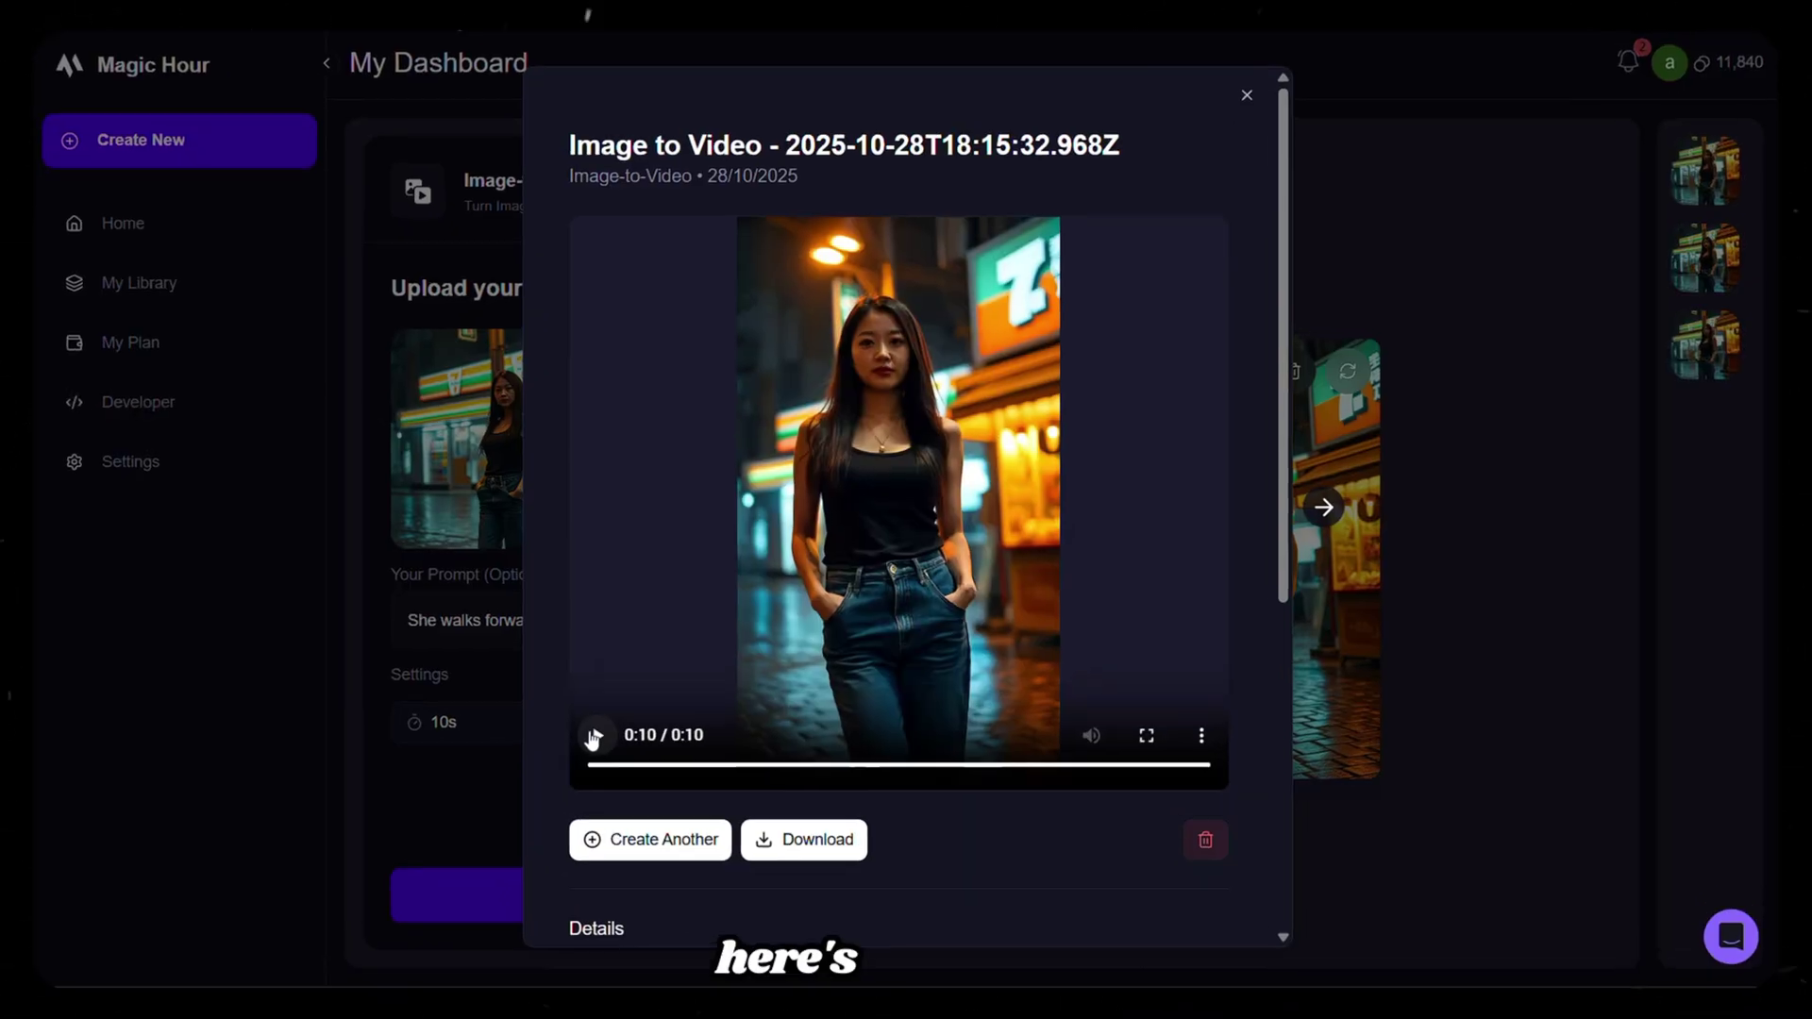
Play the finished 10-second street-scene clip in the result window
{"action": "left_click", "coordinate": [602, 733]}
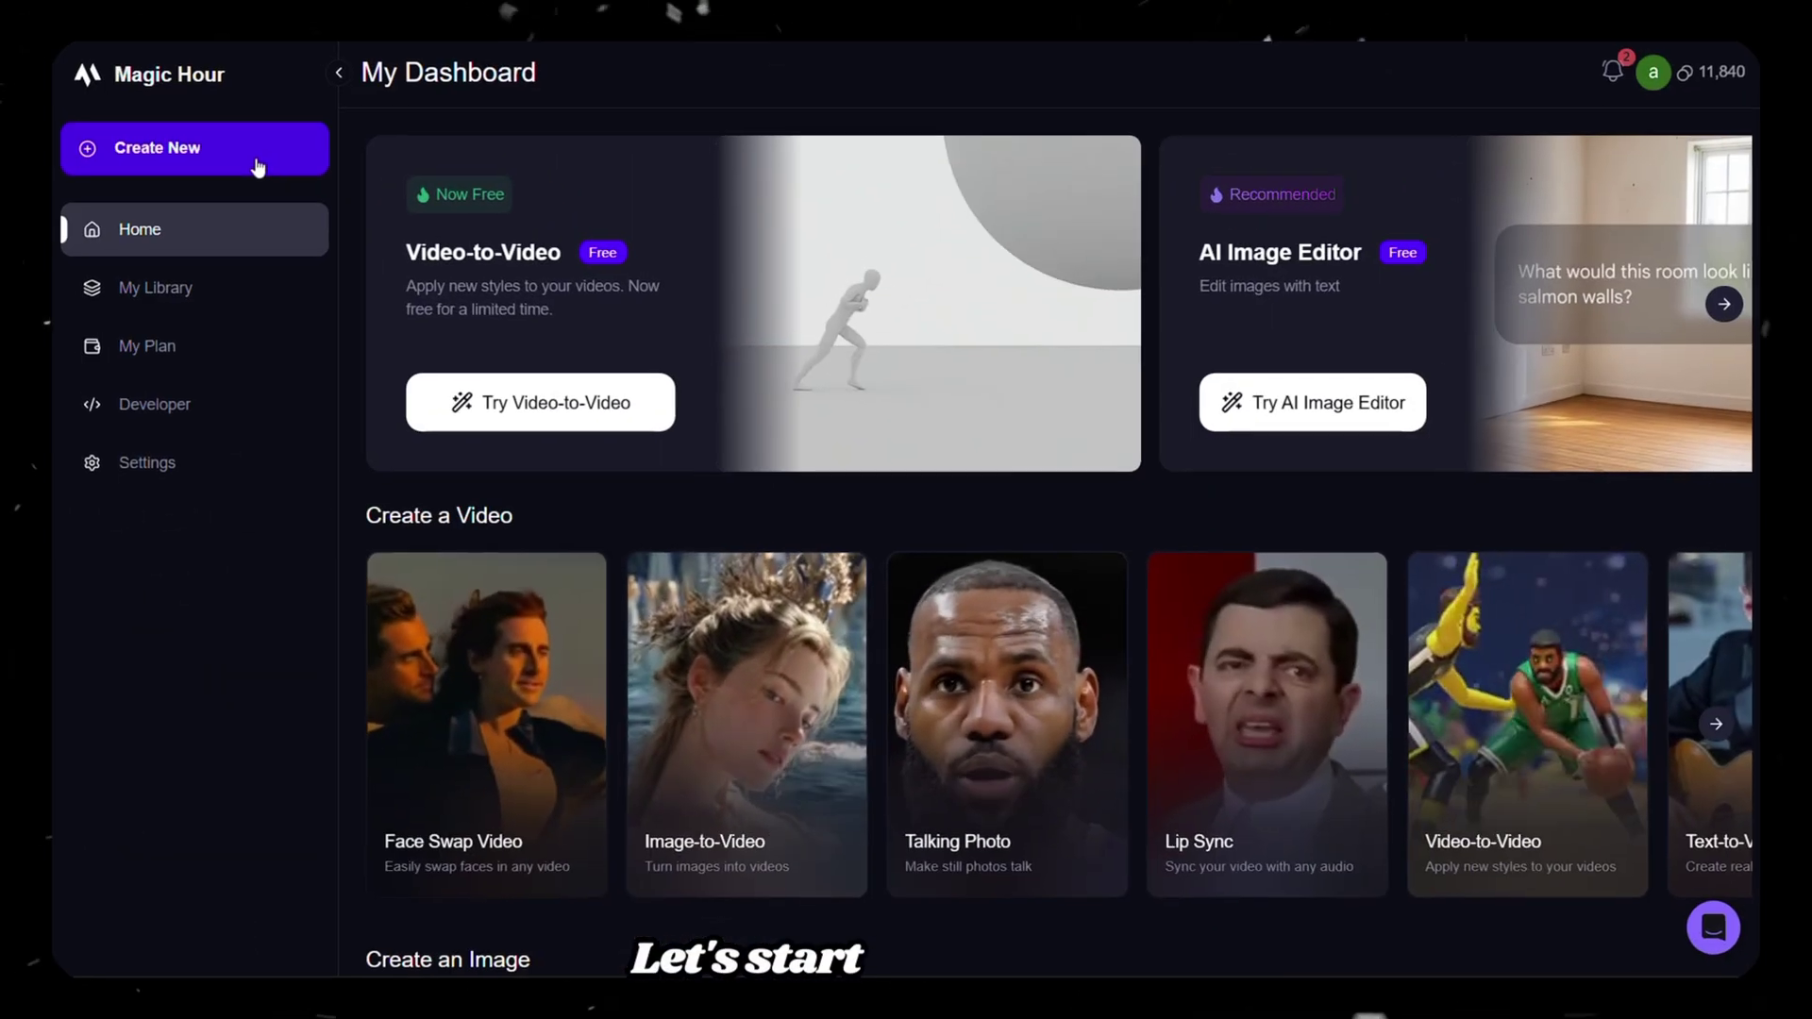
Upload the woman's MP4 clip as the Lip Sync target video and trim it to end at 7.83 s
{"action": "left_click", "coordinate": [1463, 755]}
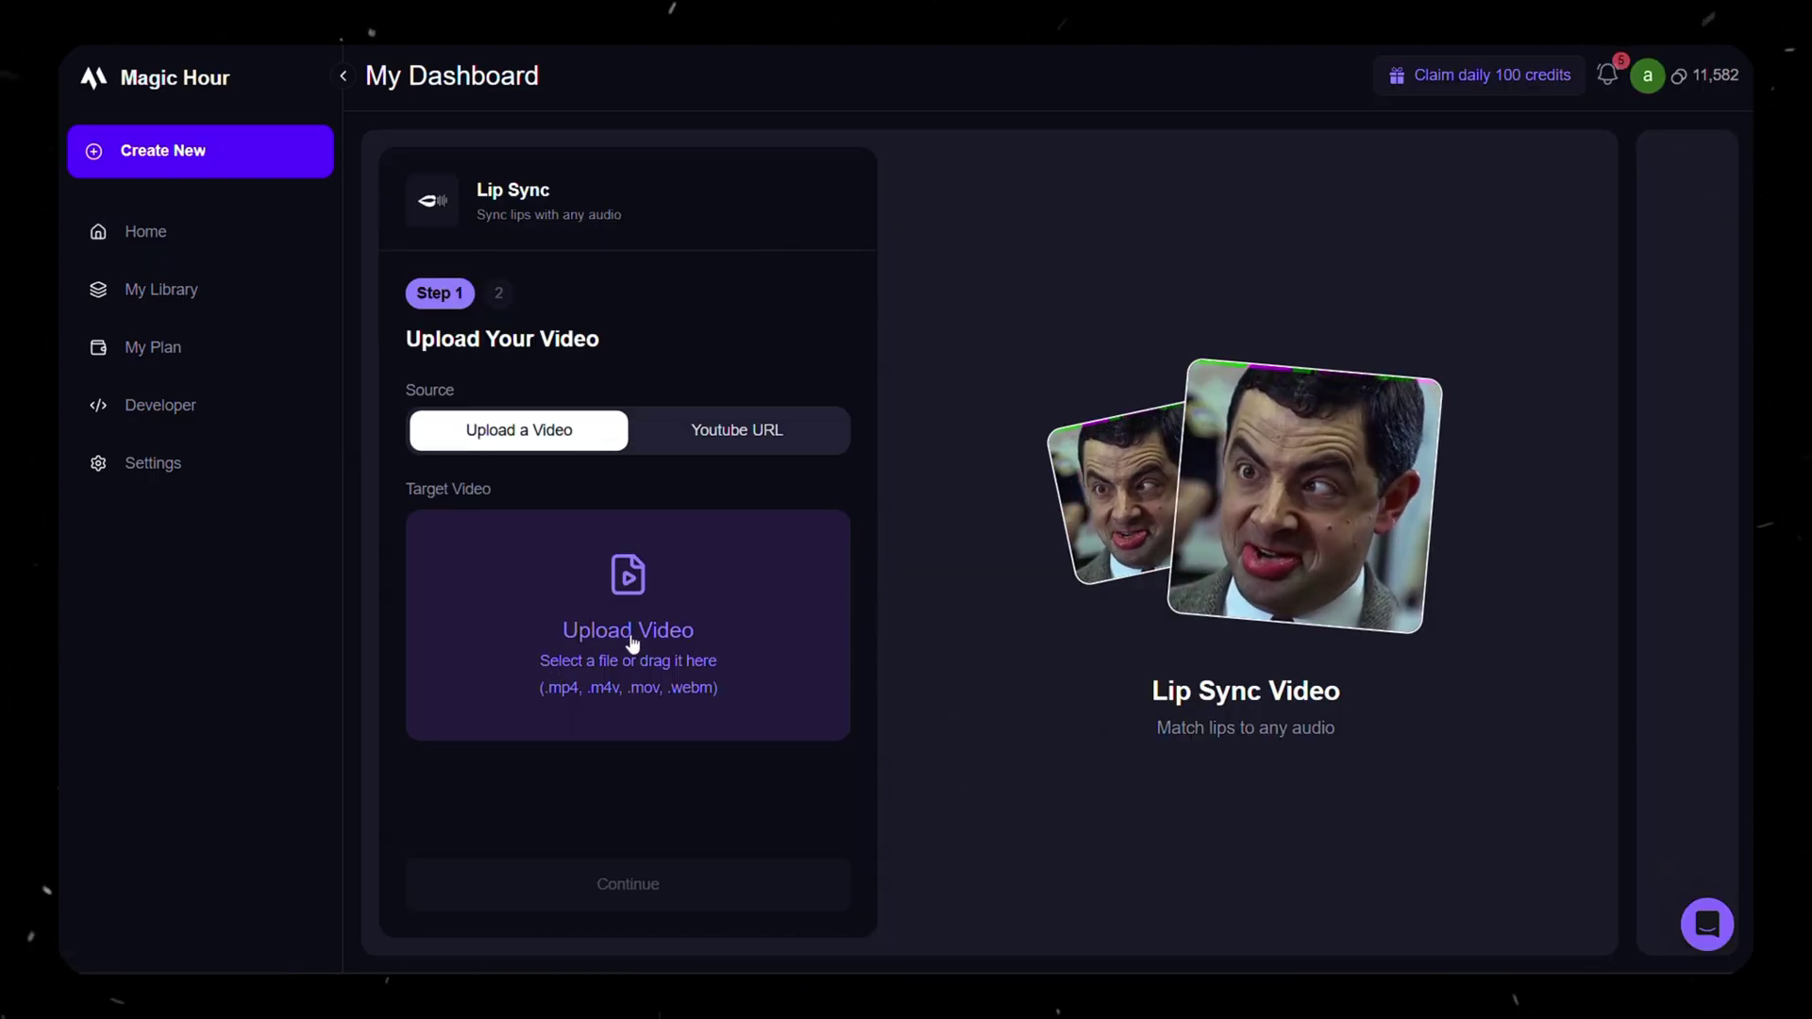
{"action": "left_click", "coordinate": [727, 431]}
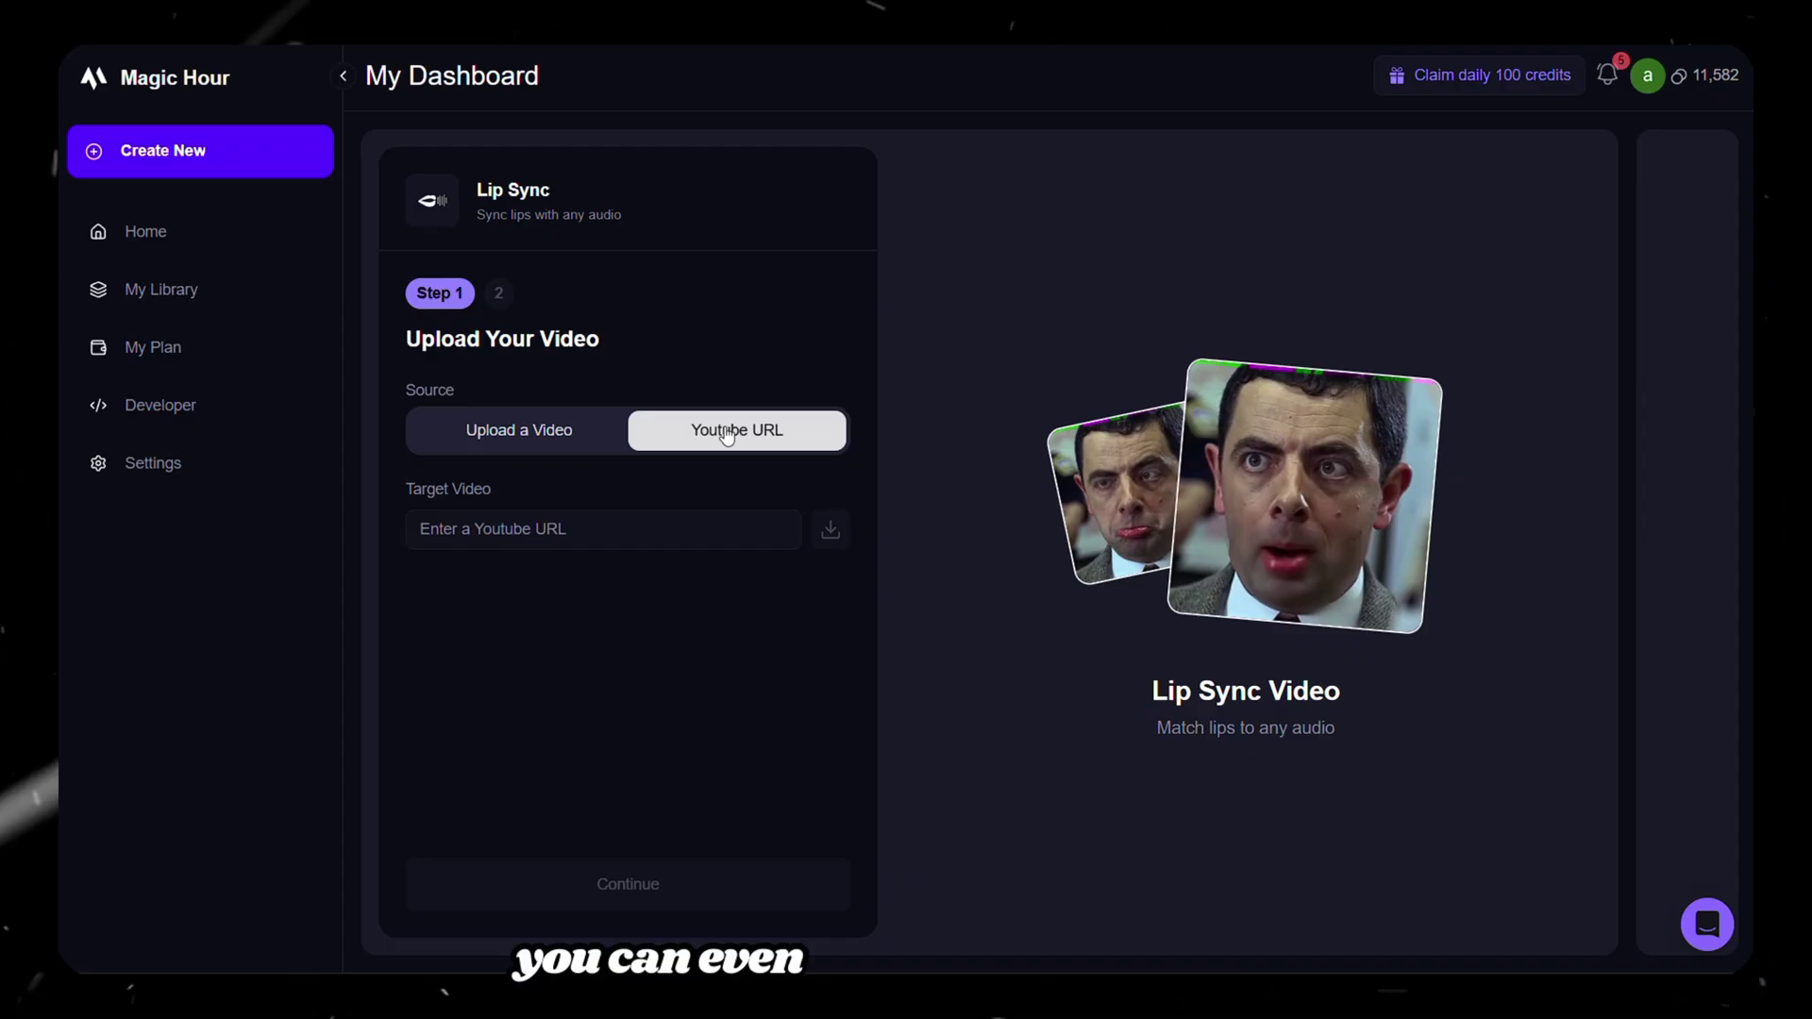
{"action": "left_click", "coordinate": [615, 615]}
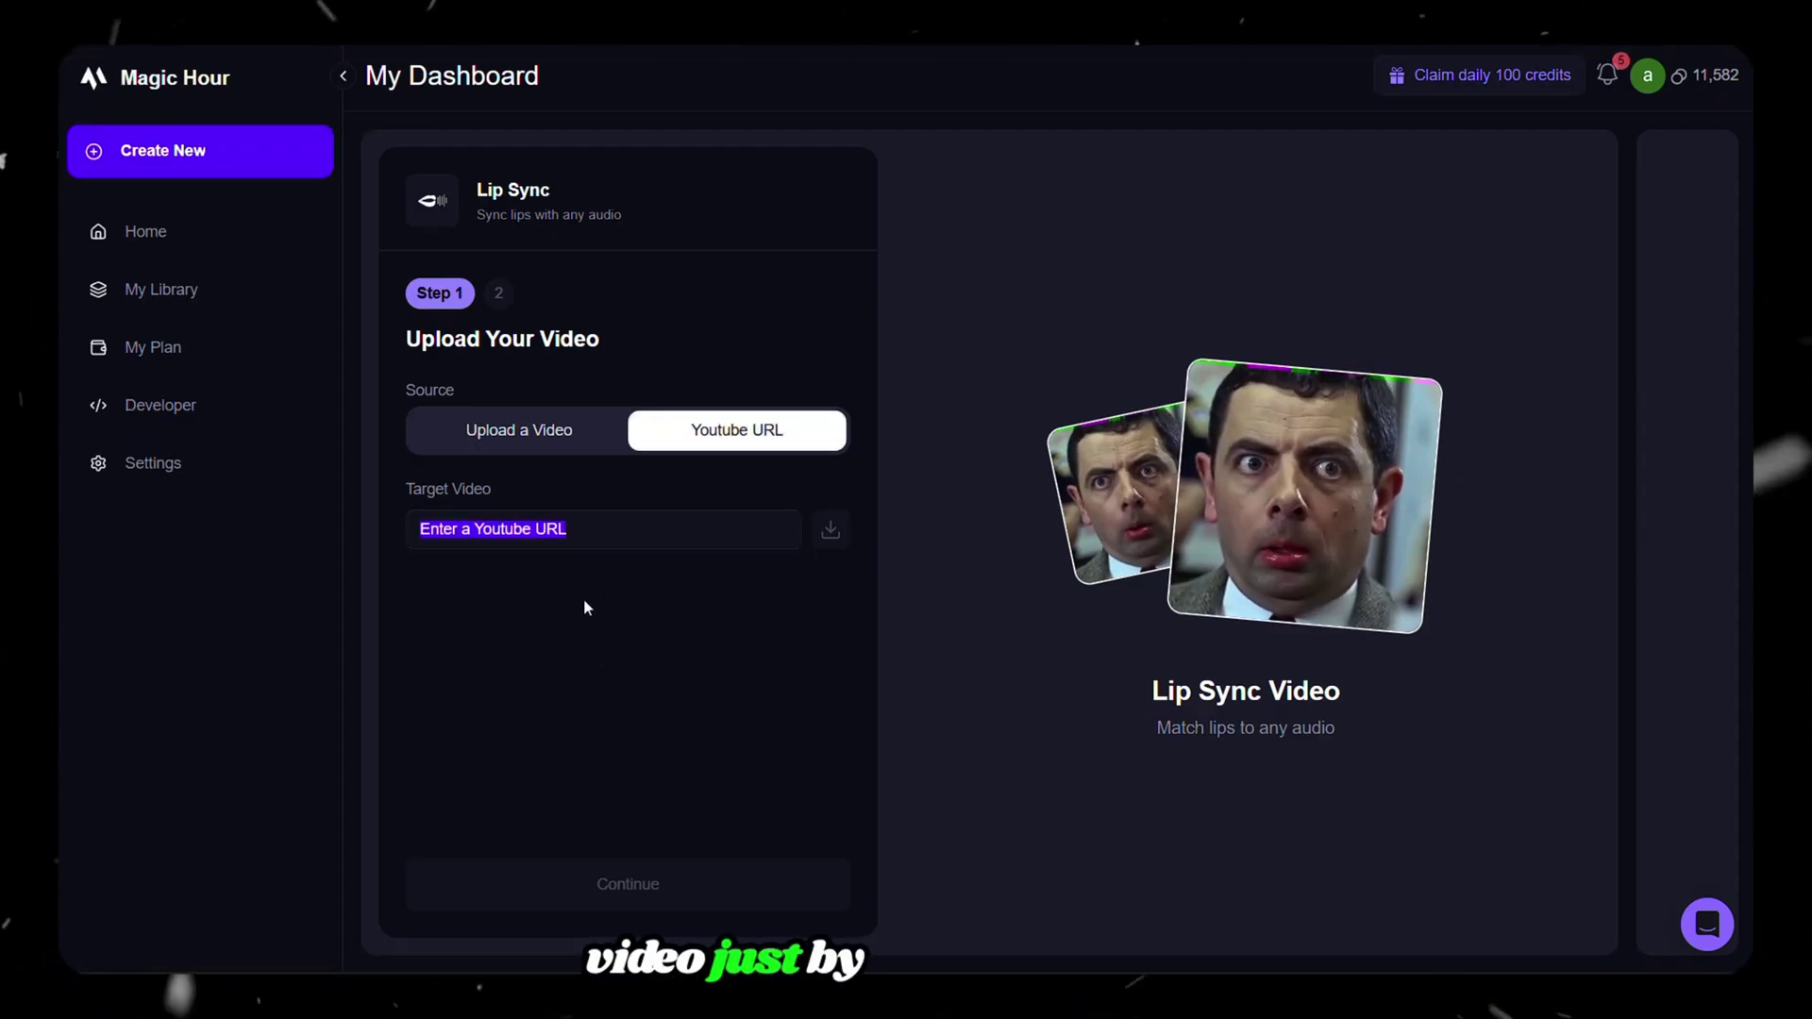
{"action": "left_click", "coordinate": [531, 450]}
{"action": "left_click", "coordinate": [599, 602]}
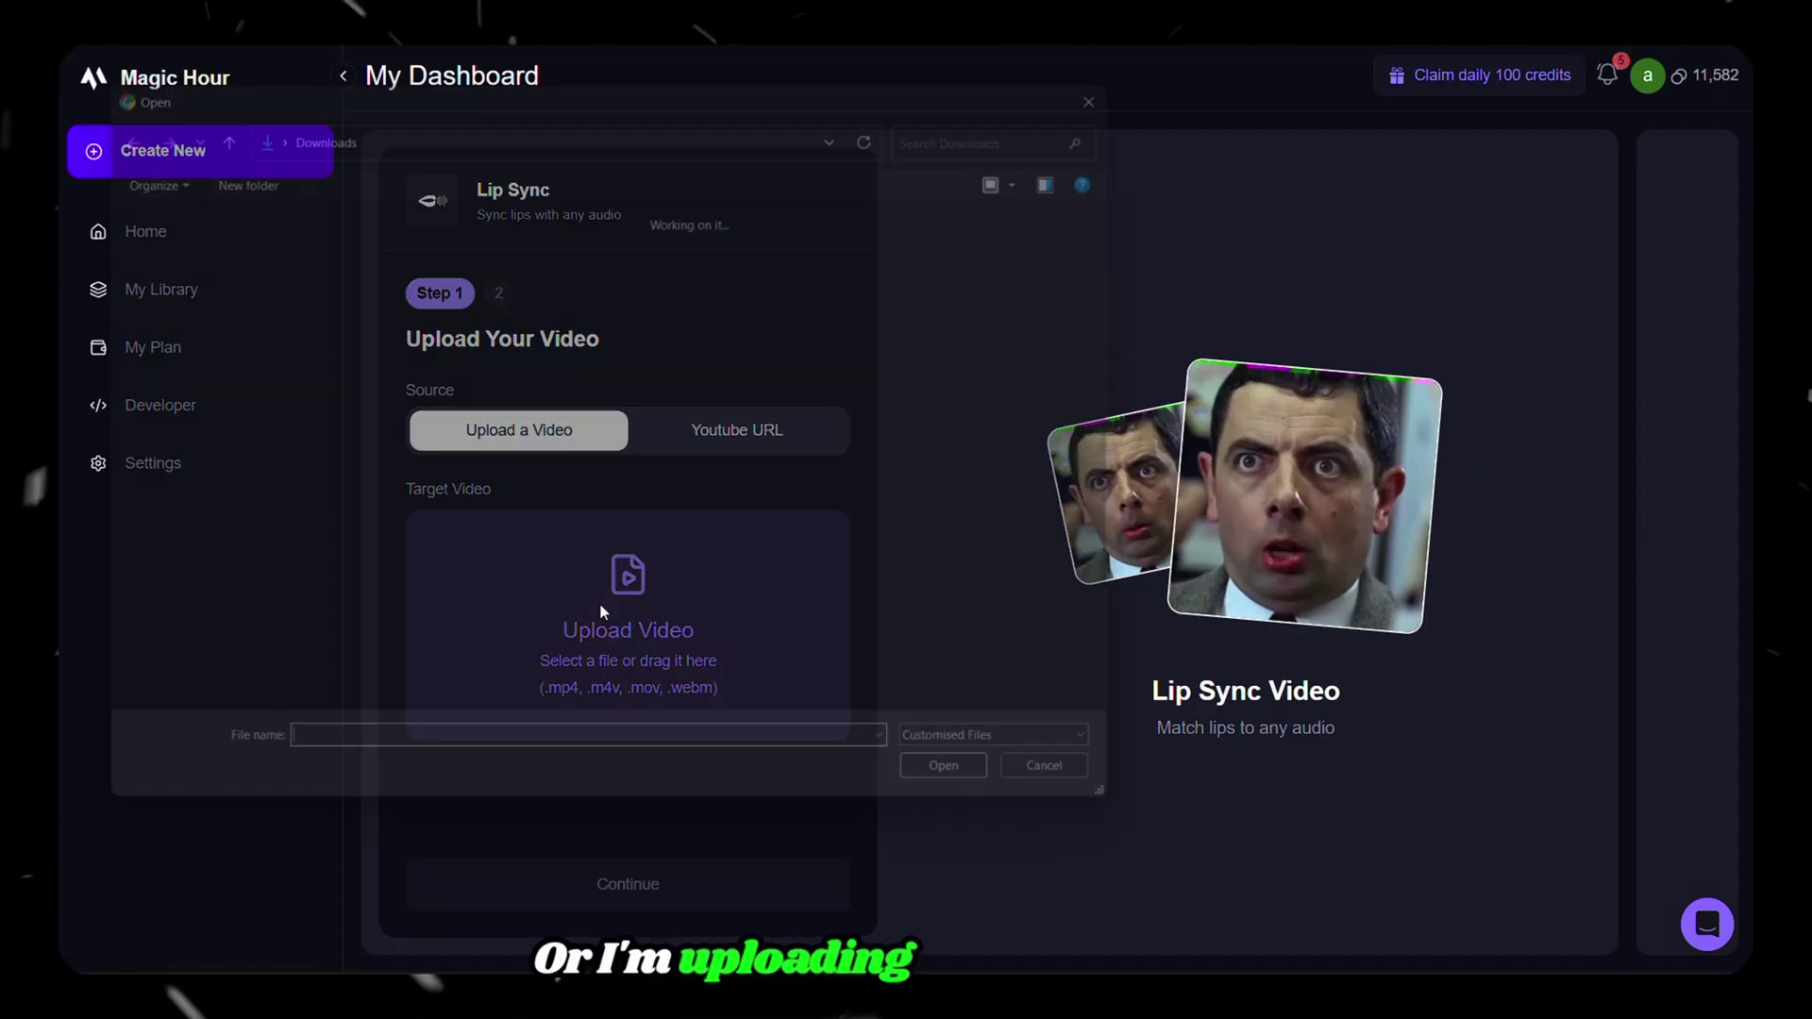
{"action": "double_click", "coordinate": [469, 323]}
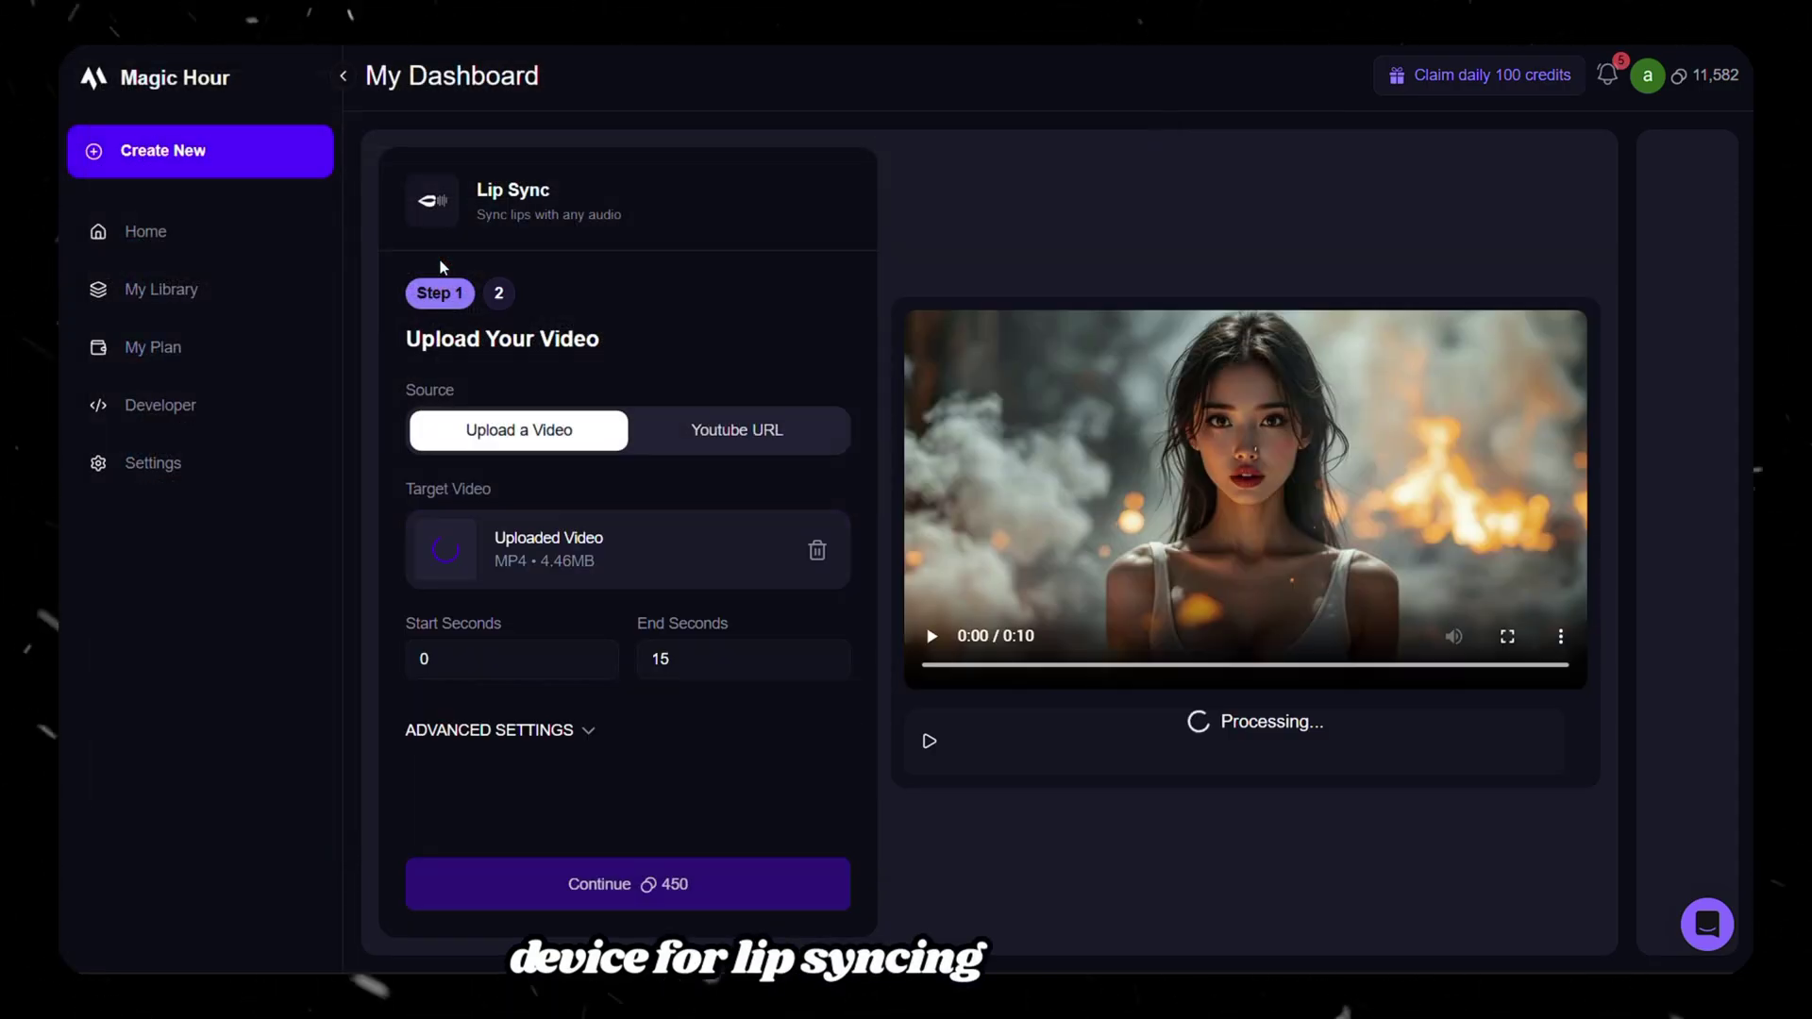
{"action": "left_click_drag", "start_coordinate": [1574, 745], "coordinate": [1439, 743]}
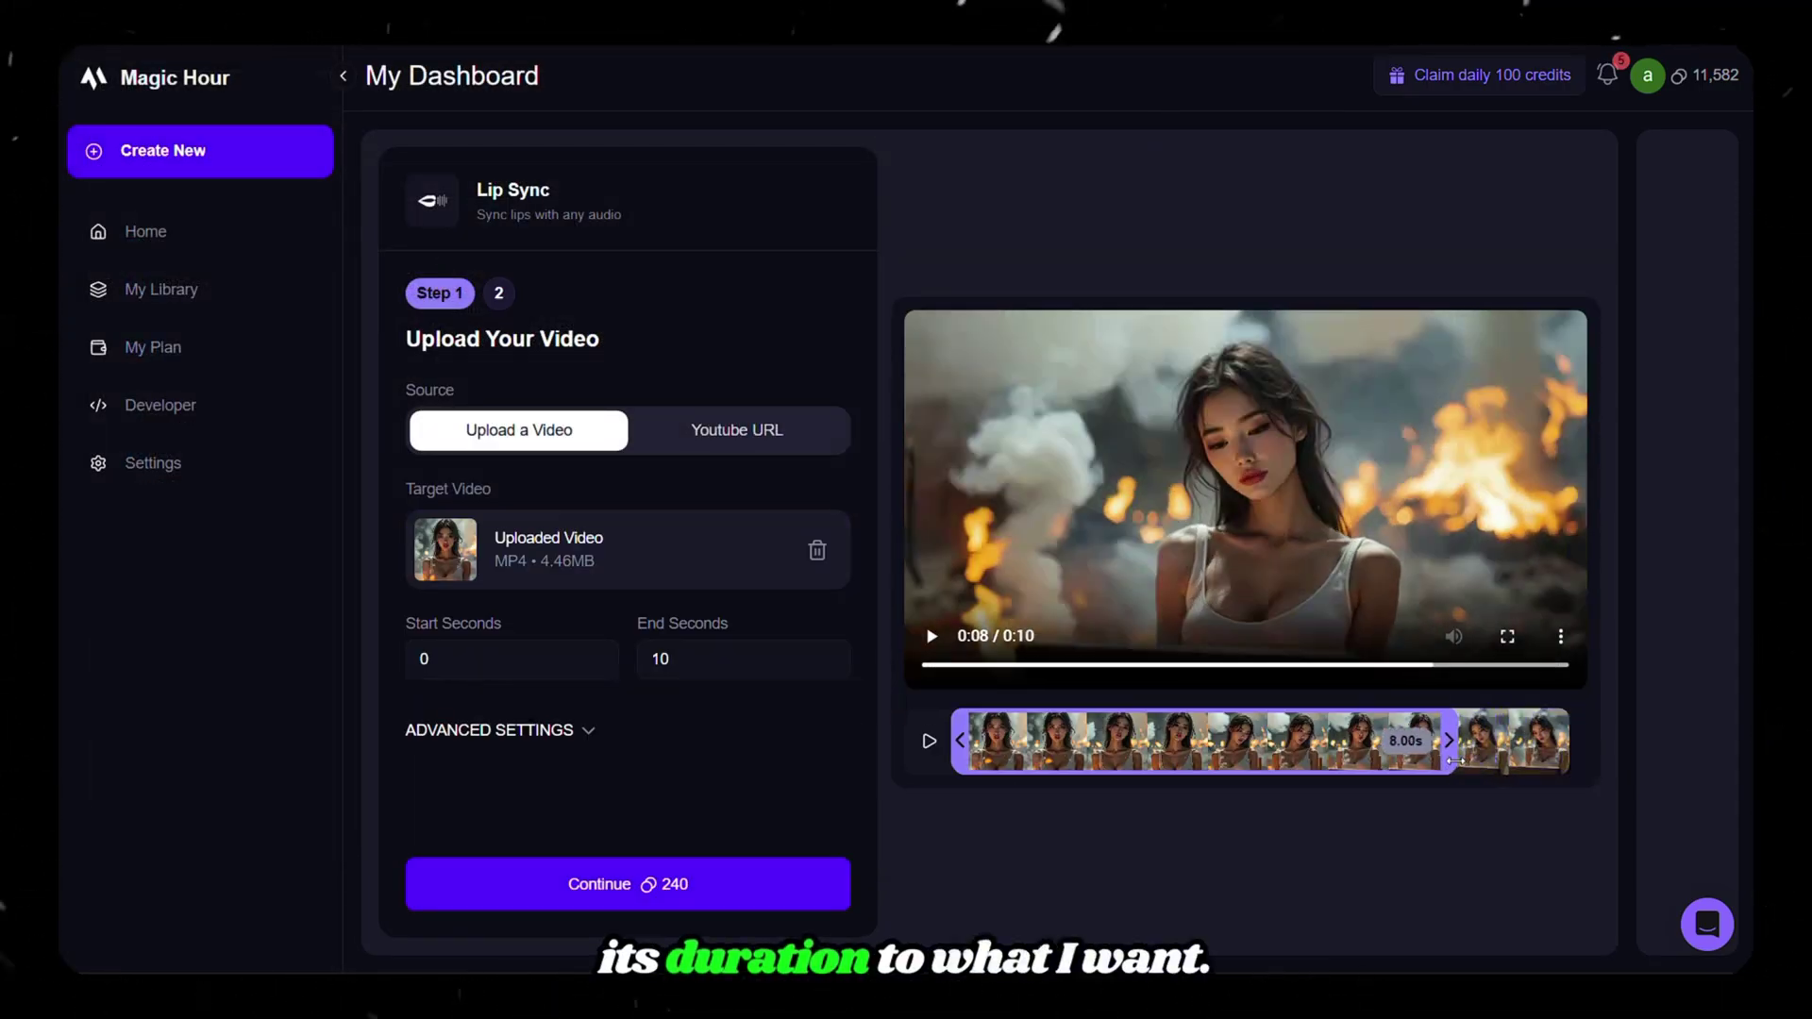
Switch the audio source to Upload, add the ElevenLabs audio file, and generate the lip-sync video
{"action": "left_click", "coordinate": [685, 883]}
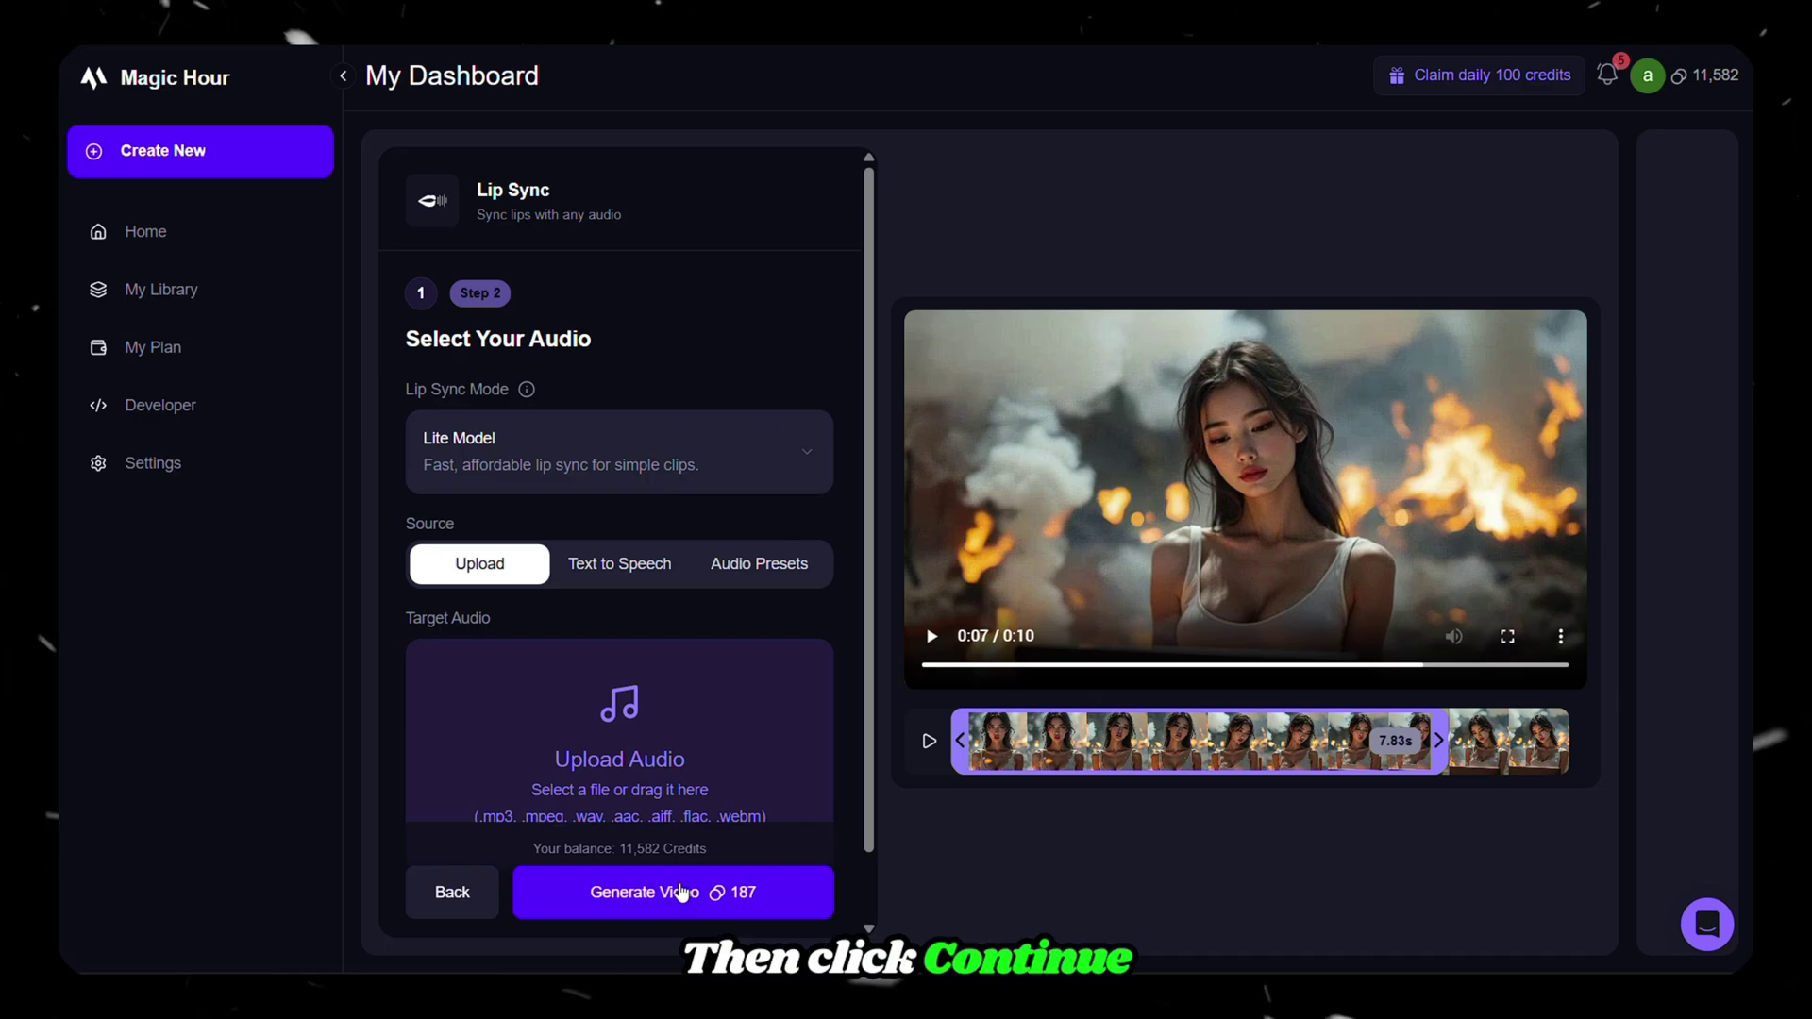
{"action": "scroll", "coordinate": [516, 653], "scroll_direction": "down", "scroll_amount": 1}
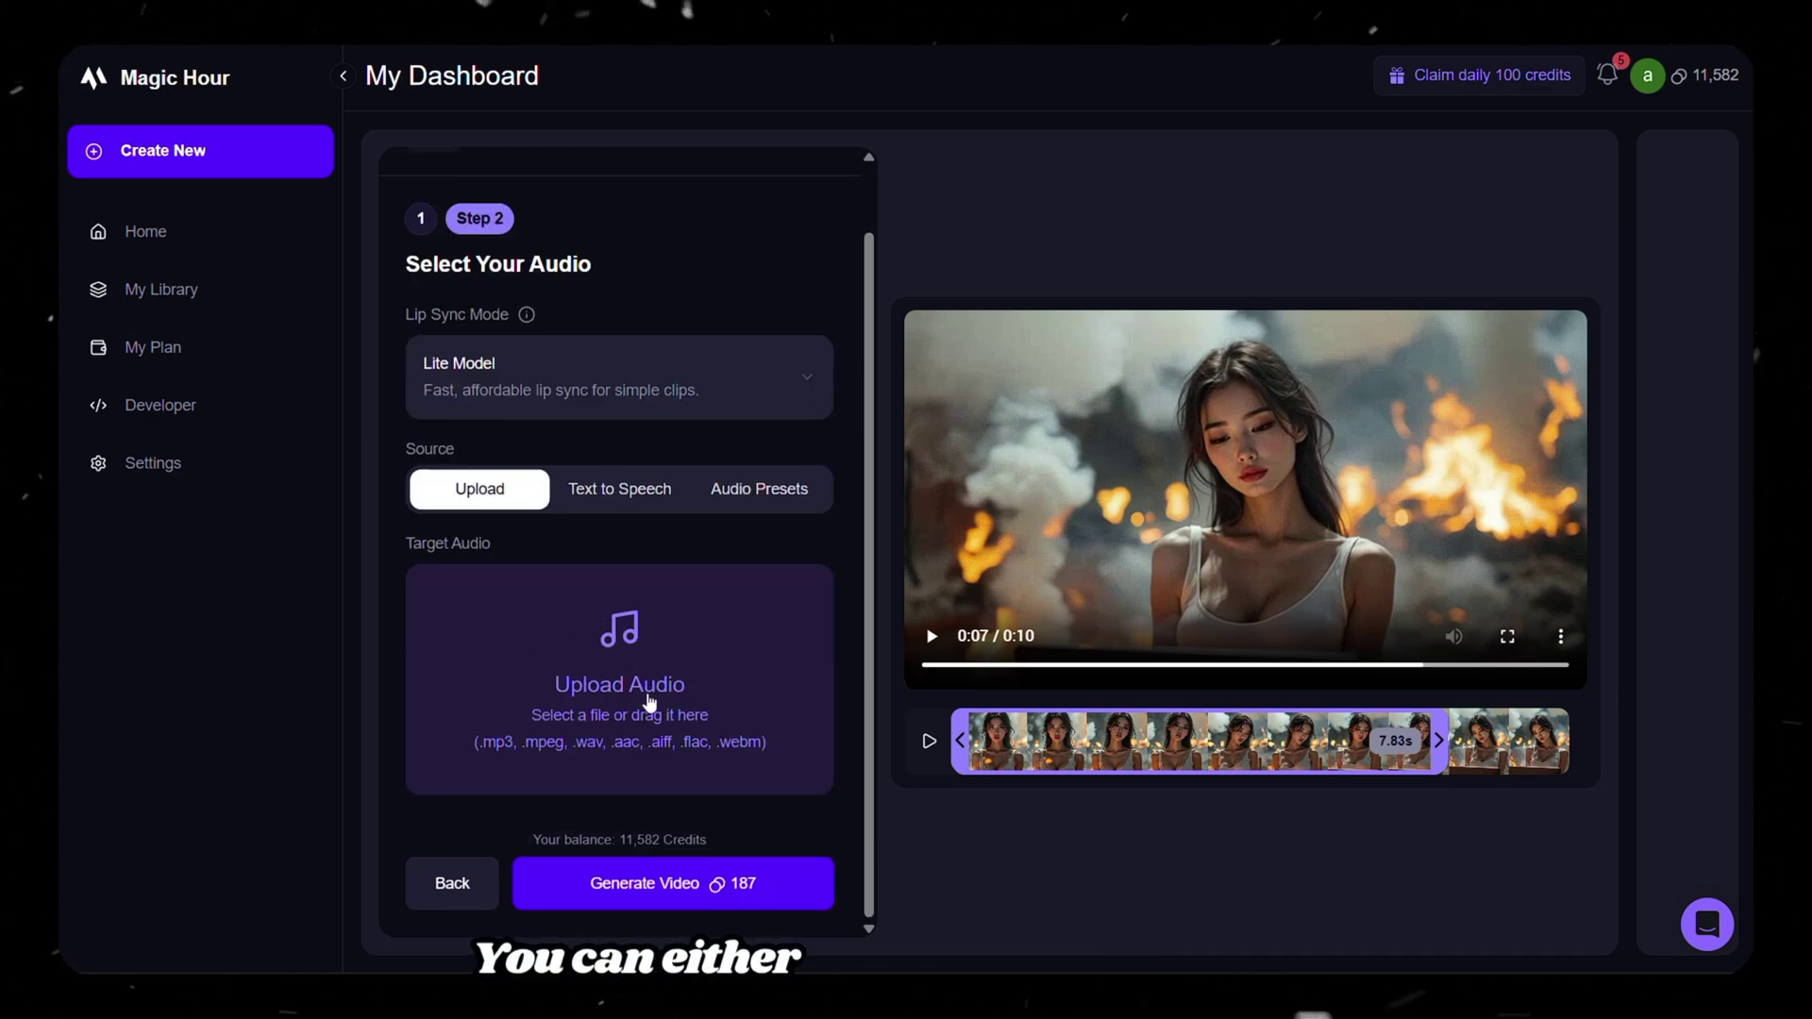
{"action": "left_click", "coordinate": [613, 509]}
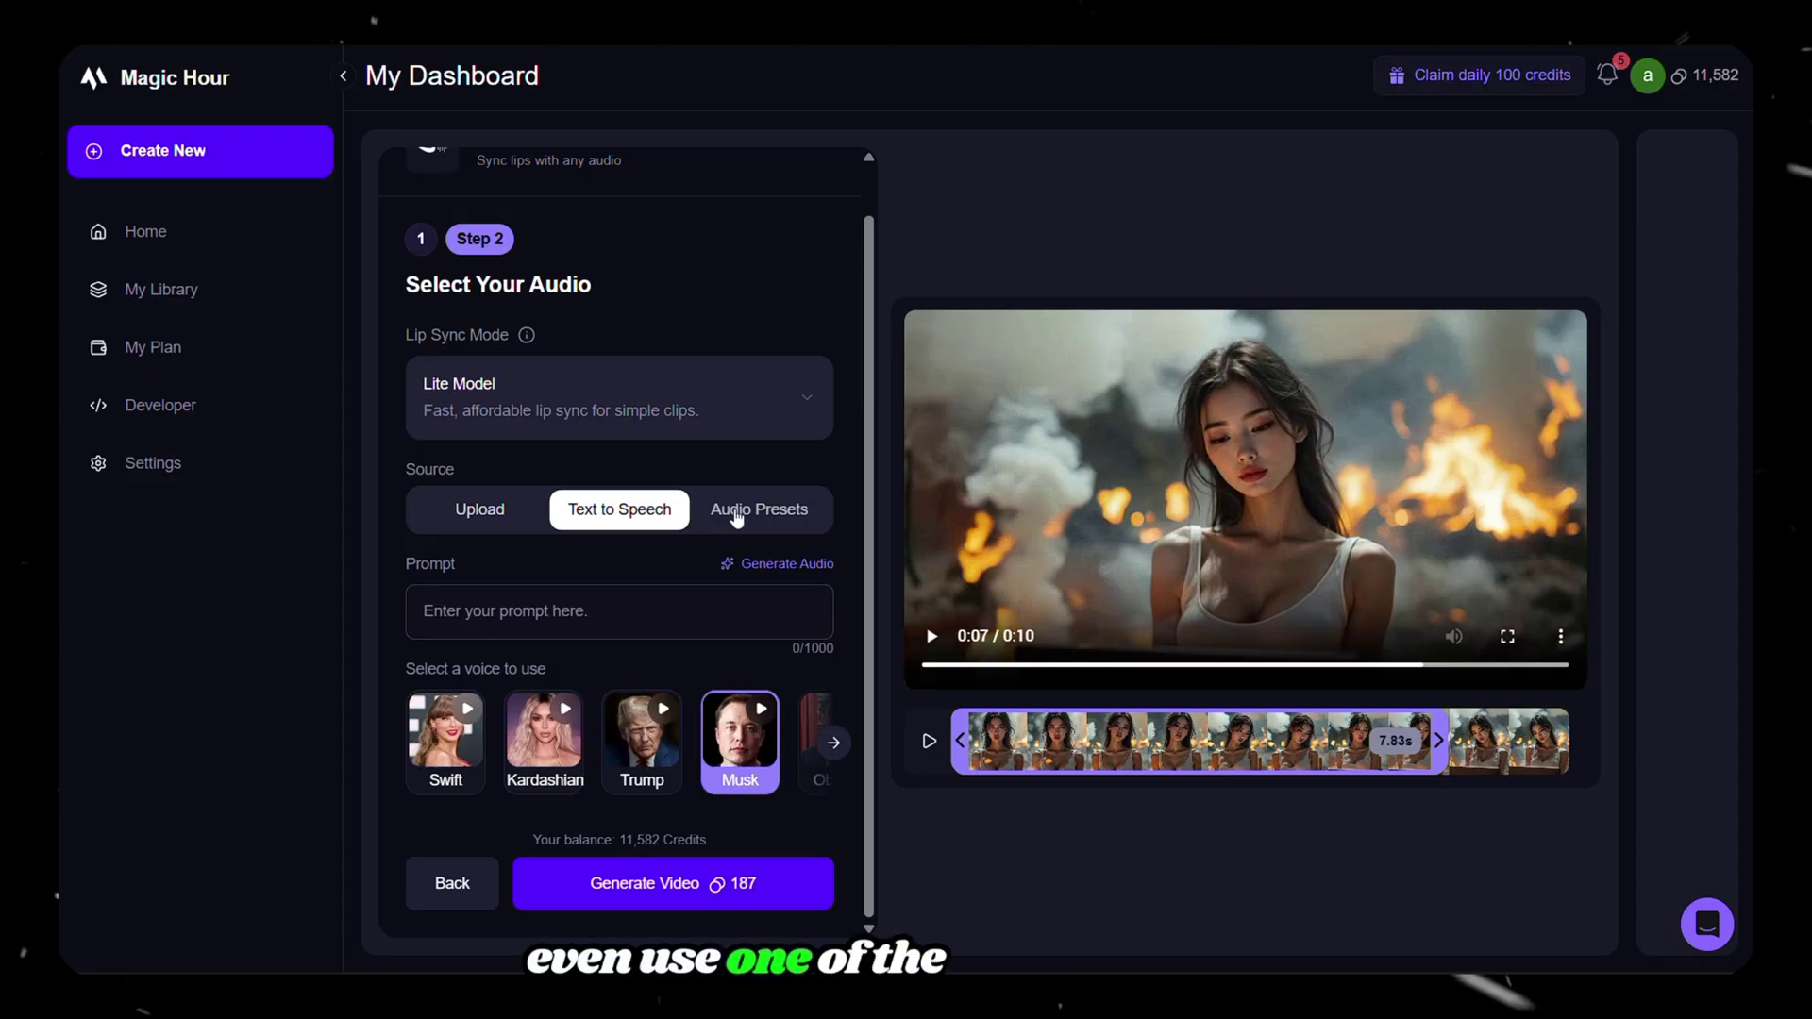
{"action": "left_click", "coordinate": [736, 511]}
{"action": "scroll", "coordinate": [675, 644], "scroll_direction": "down", "scroll_amount": 1}
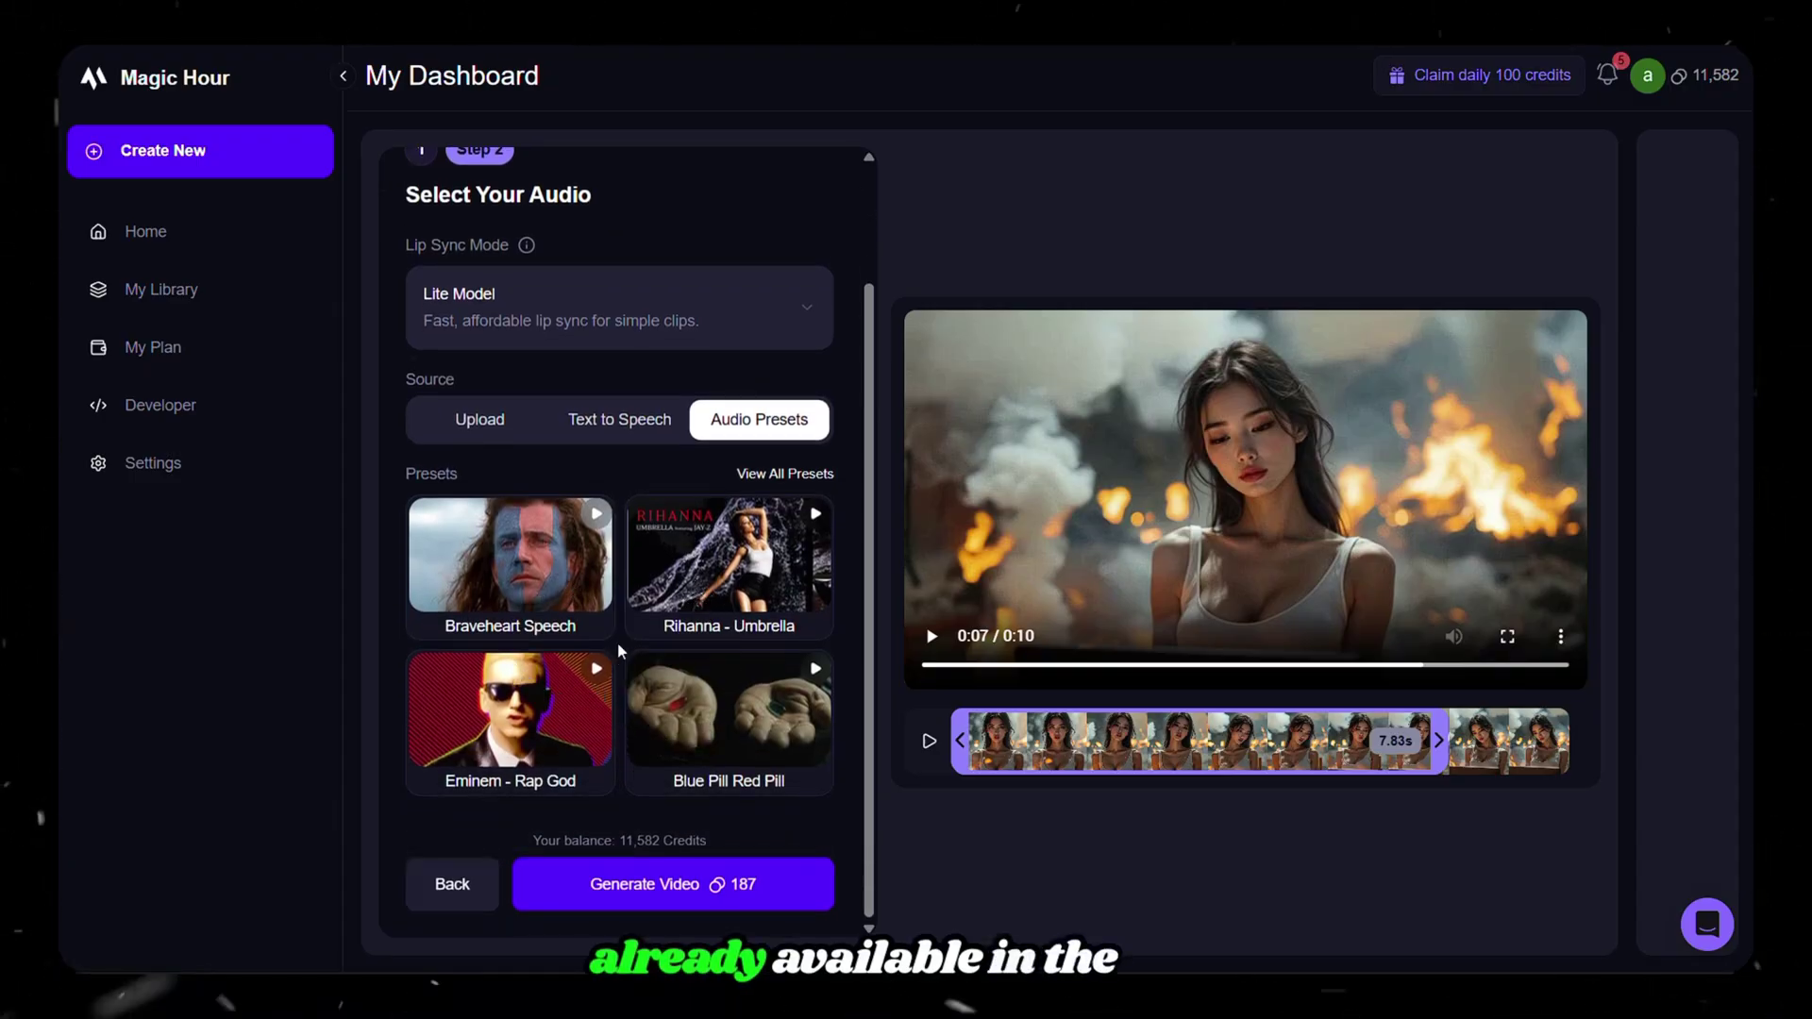
{"action": "left_click", "coordinate": [477, 421]}
{"action": "left_click", "coordinate": [625, 661]}
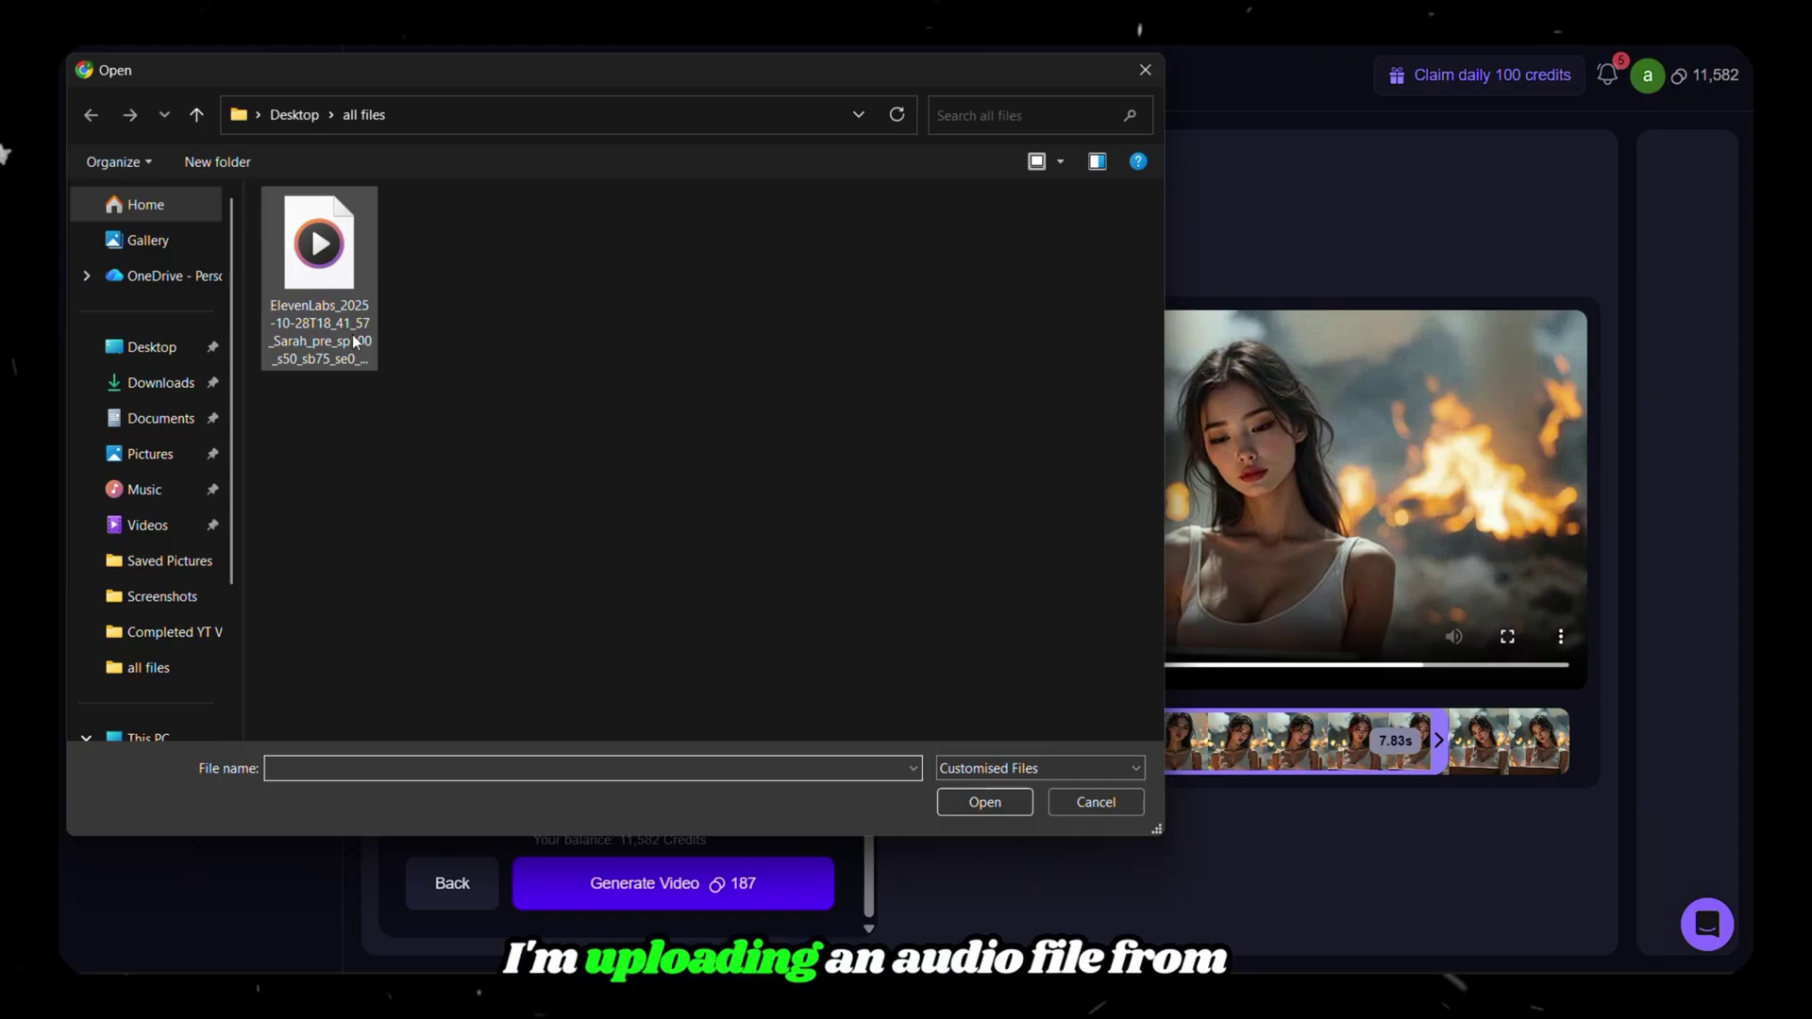
{"action": "double_click", "coordinate": [316, 303]}
{"action": "left_click", "coordinate": [666, 885]}
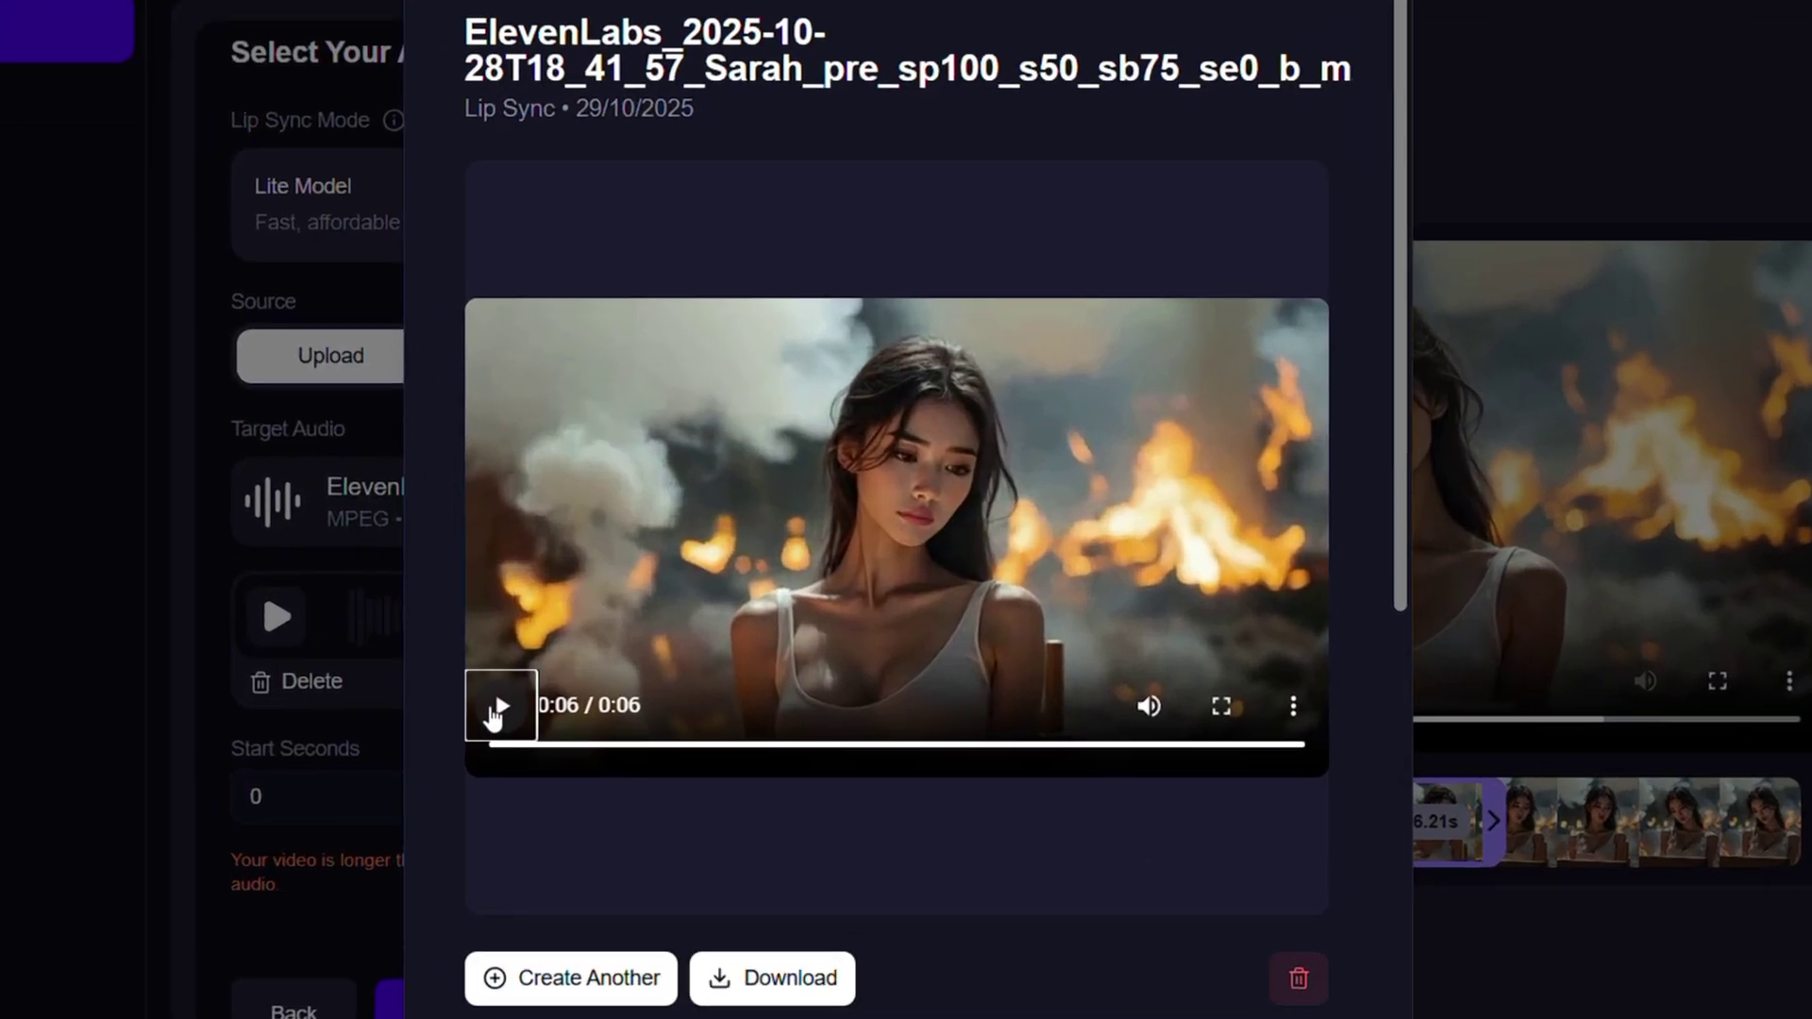
Play and replay the finished lip-sync clip, then close its window
{"action": "left_click", "coordinate": [601, 654]}
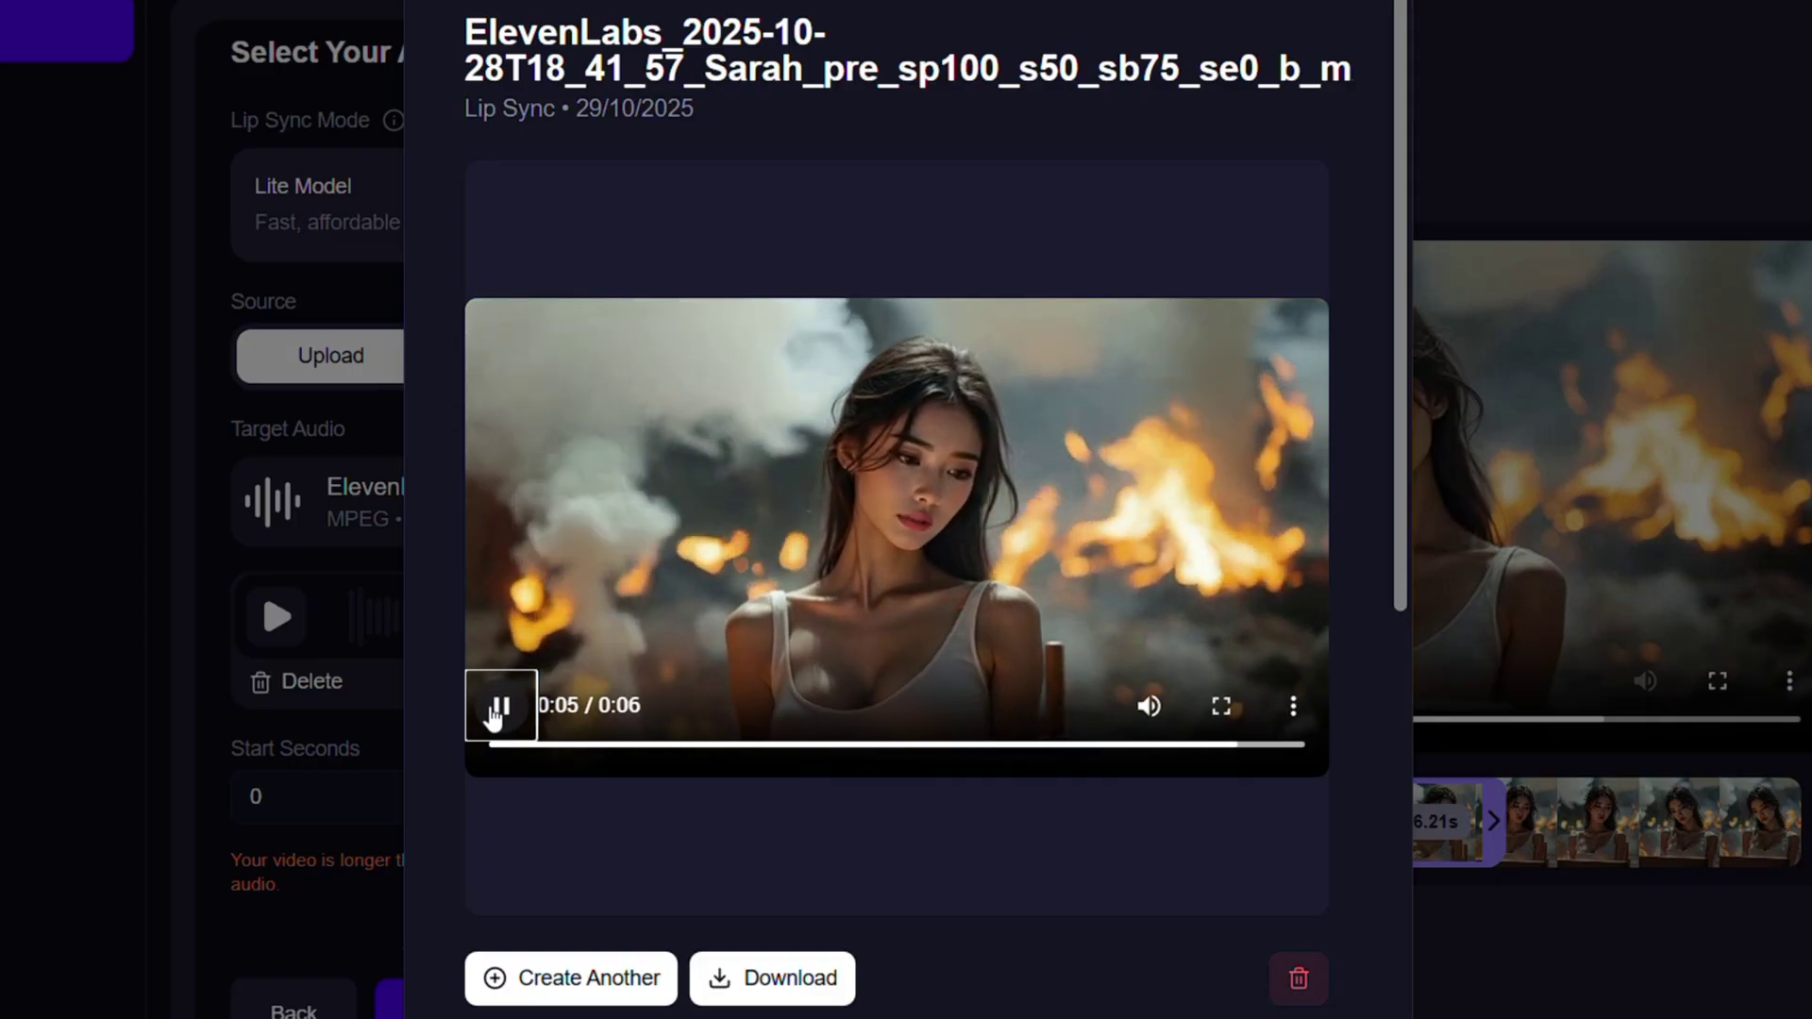
{"action": "left_click", "coordinate": [493, 717]}
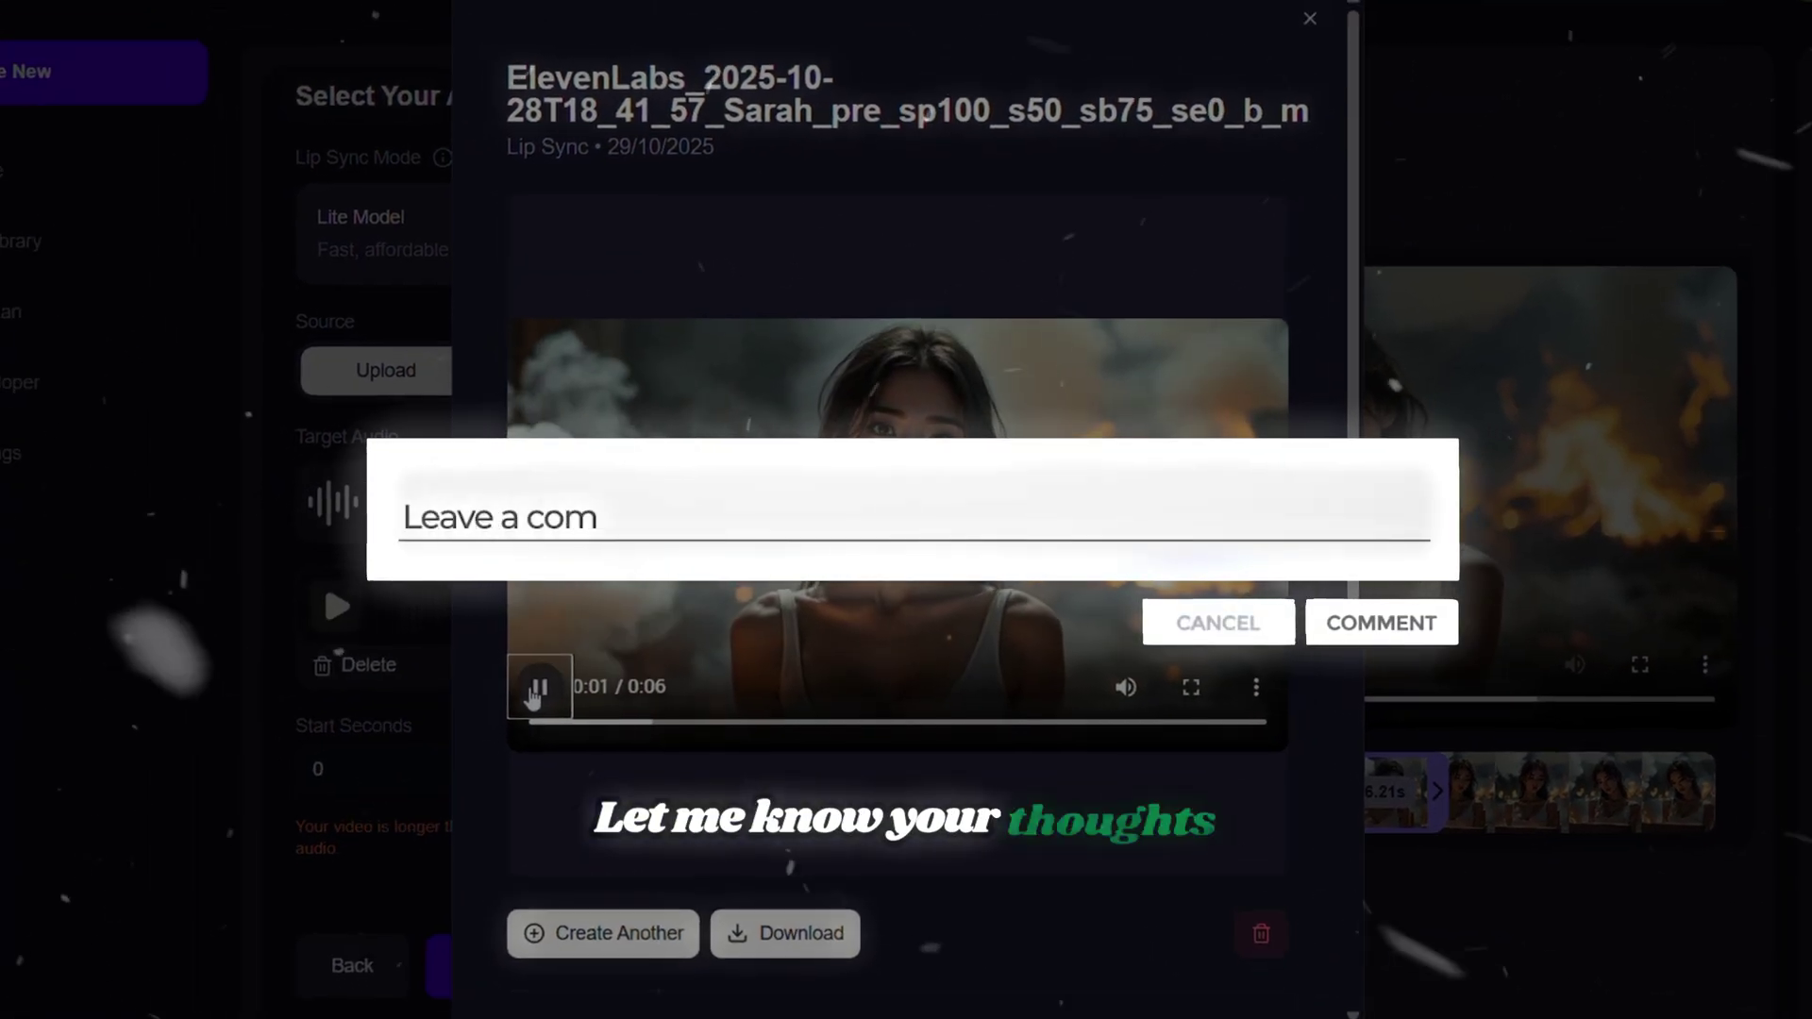
{"action": "left_click", "coordinate": [184, 132]}
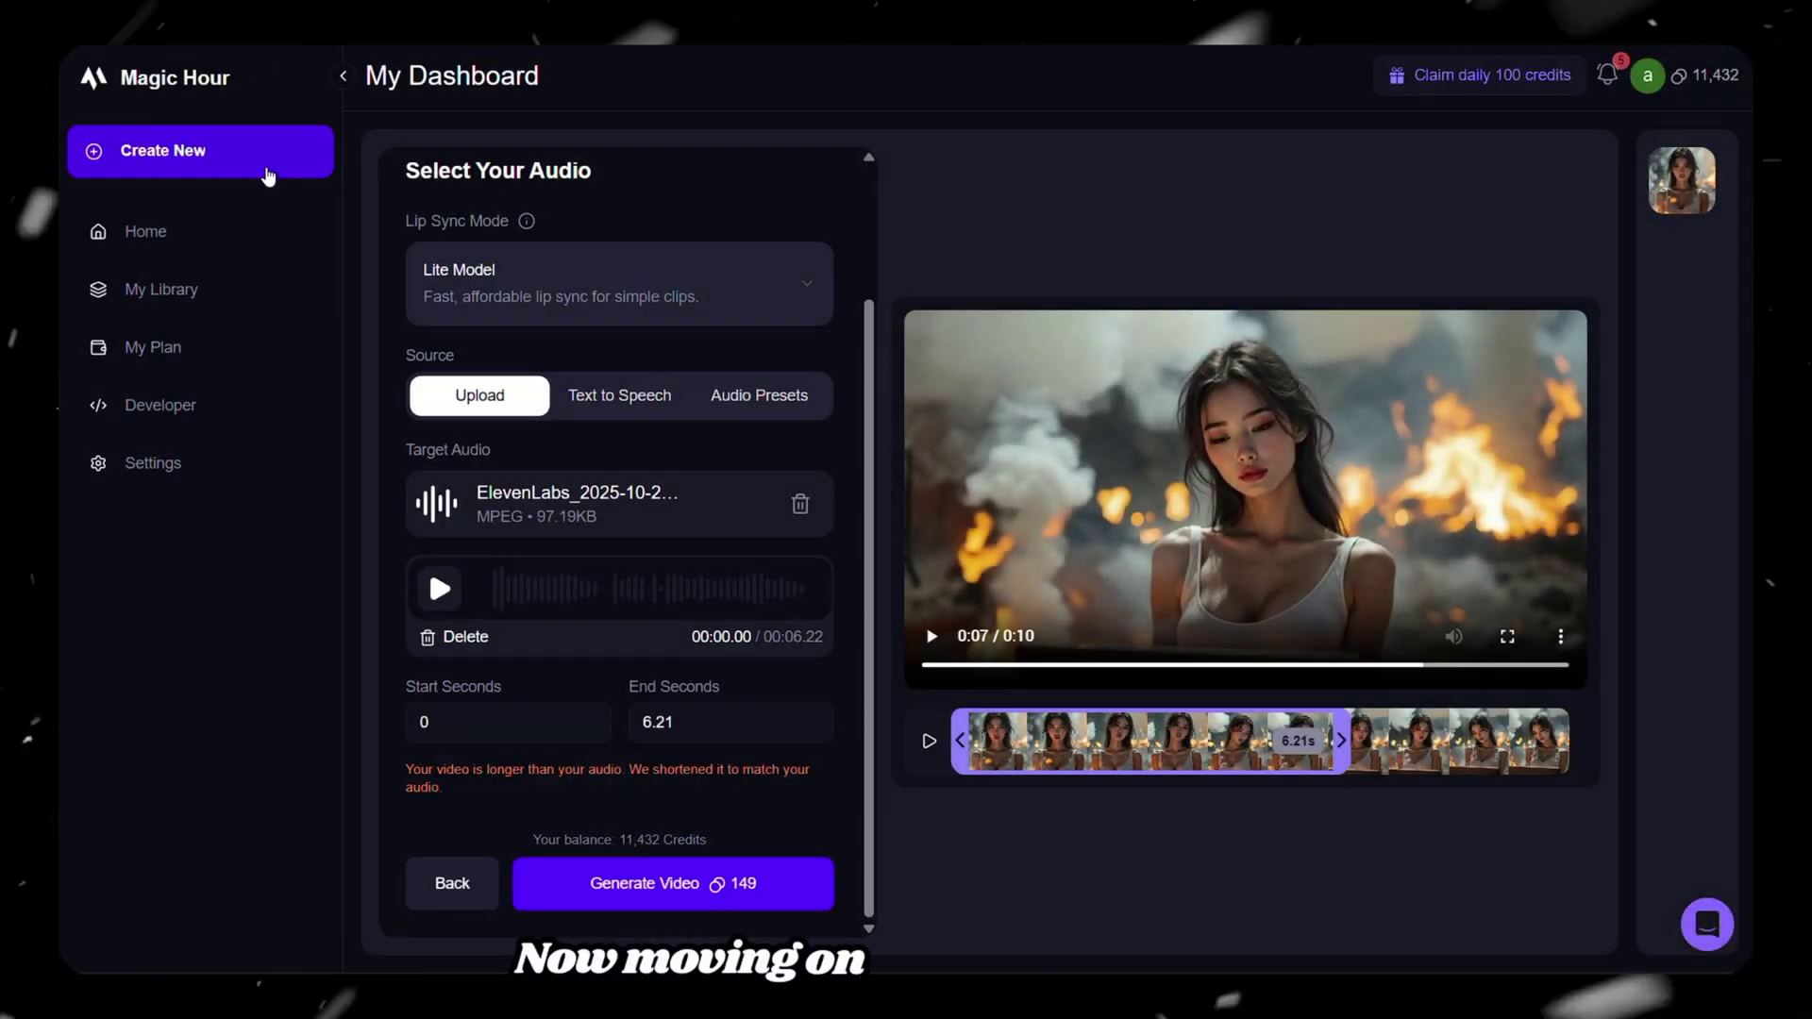
Return Home, open Video-to-Video, and upload the source video from the computer
{"action": "left_click", "coordinate": [268, 176]}
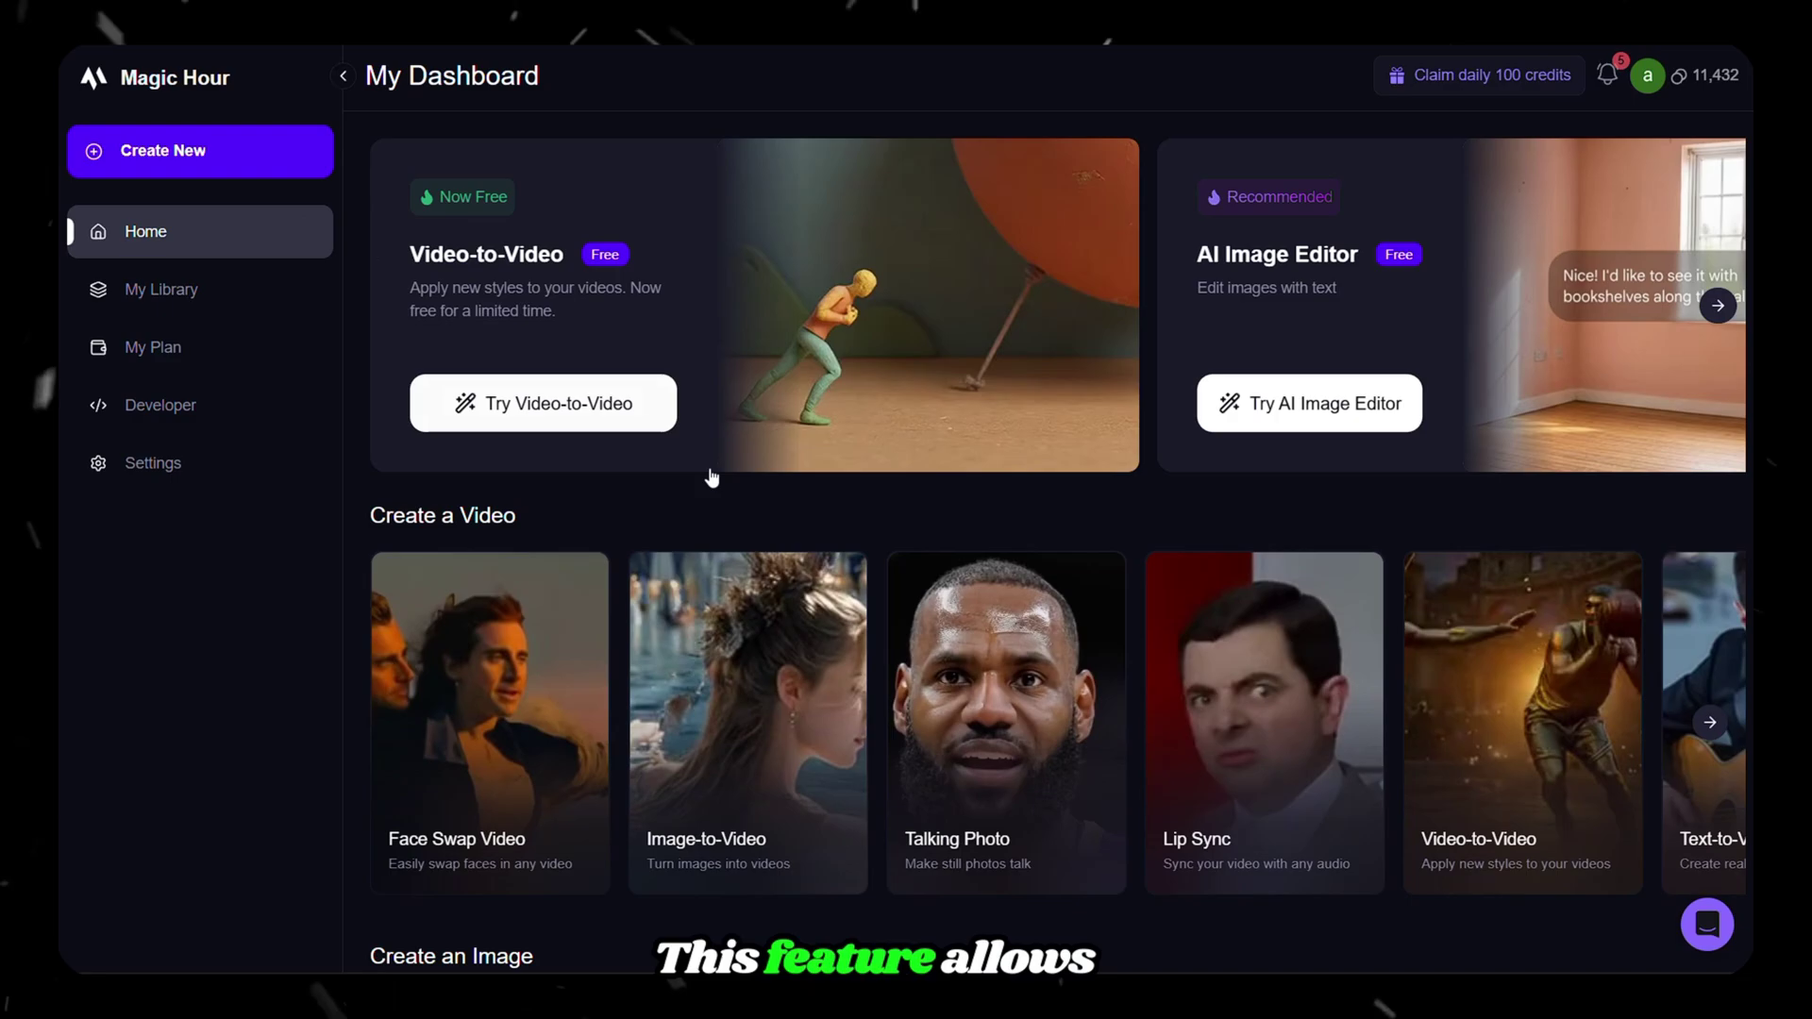
{"action": "left_click", "coordinate": [1467, 708]}
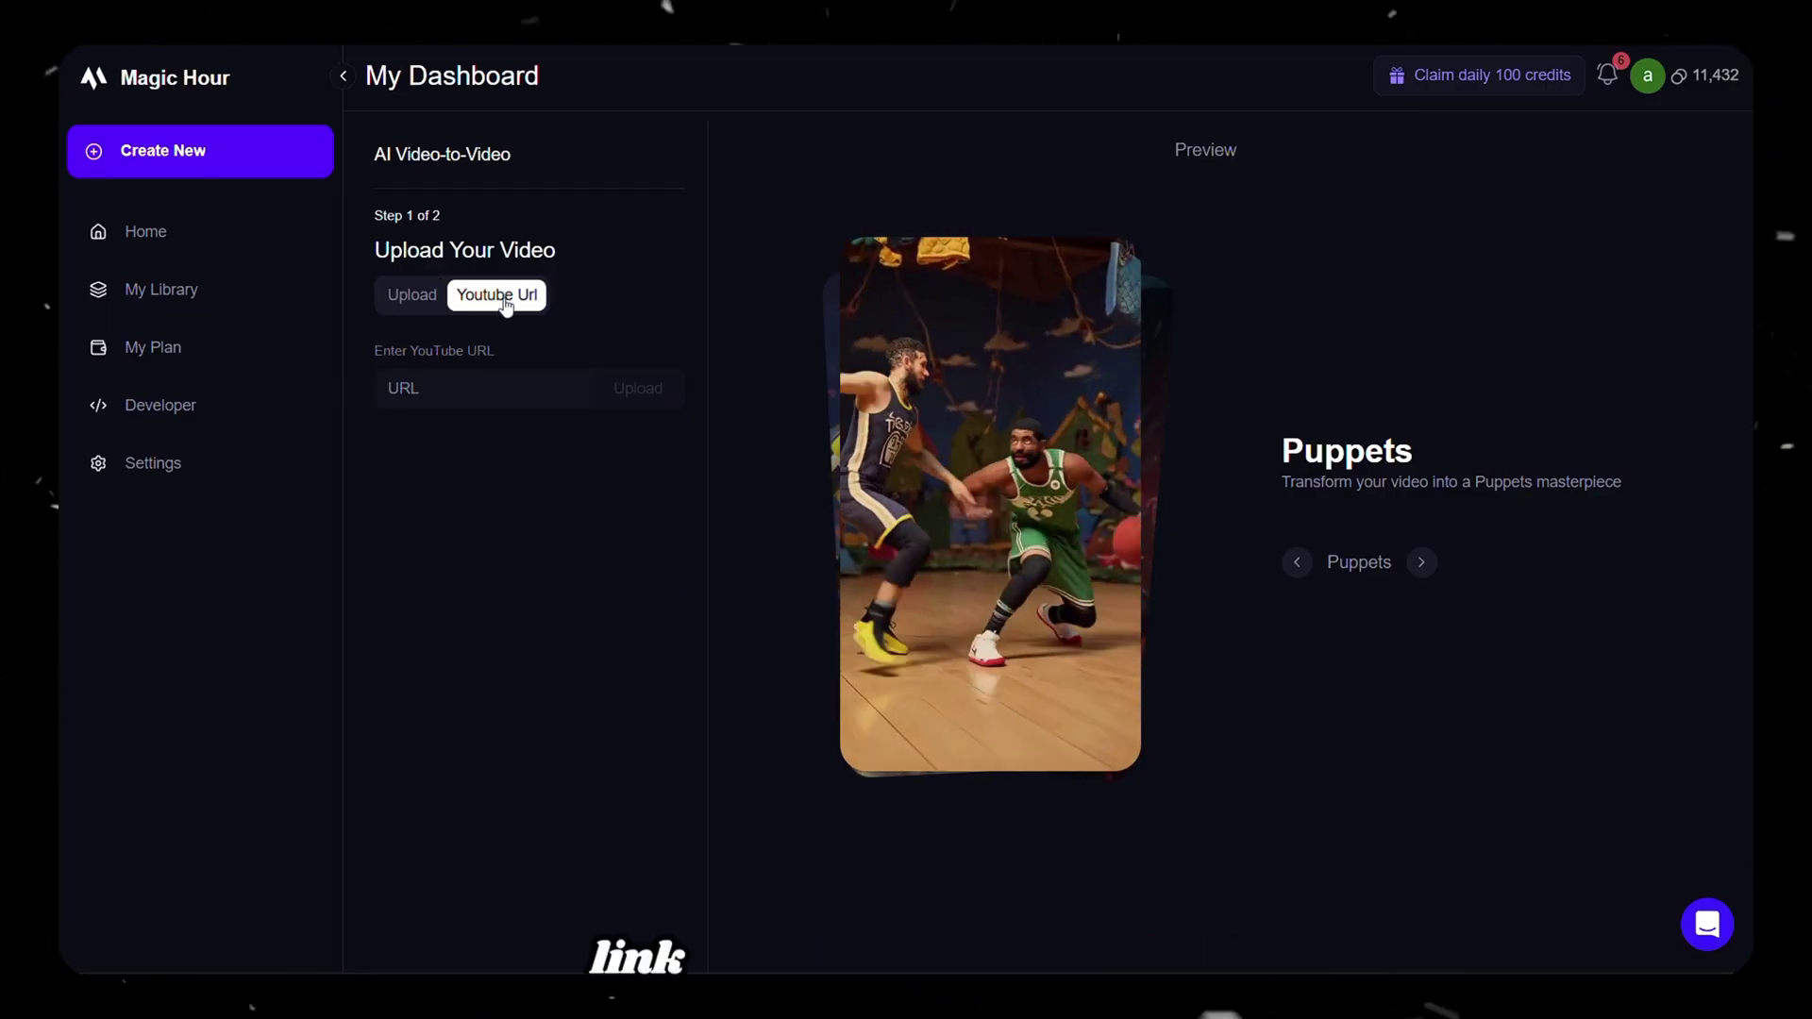
{"action": "left_click", "coordinate": [411, 294]}
{"action": "left_click", "coordinate": [543, 466]}
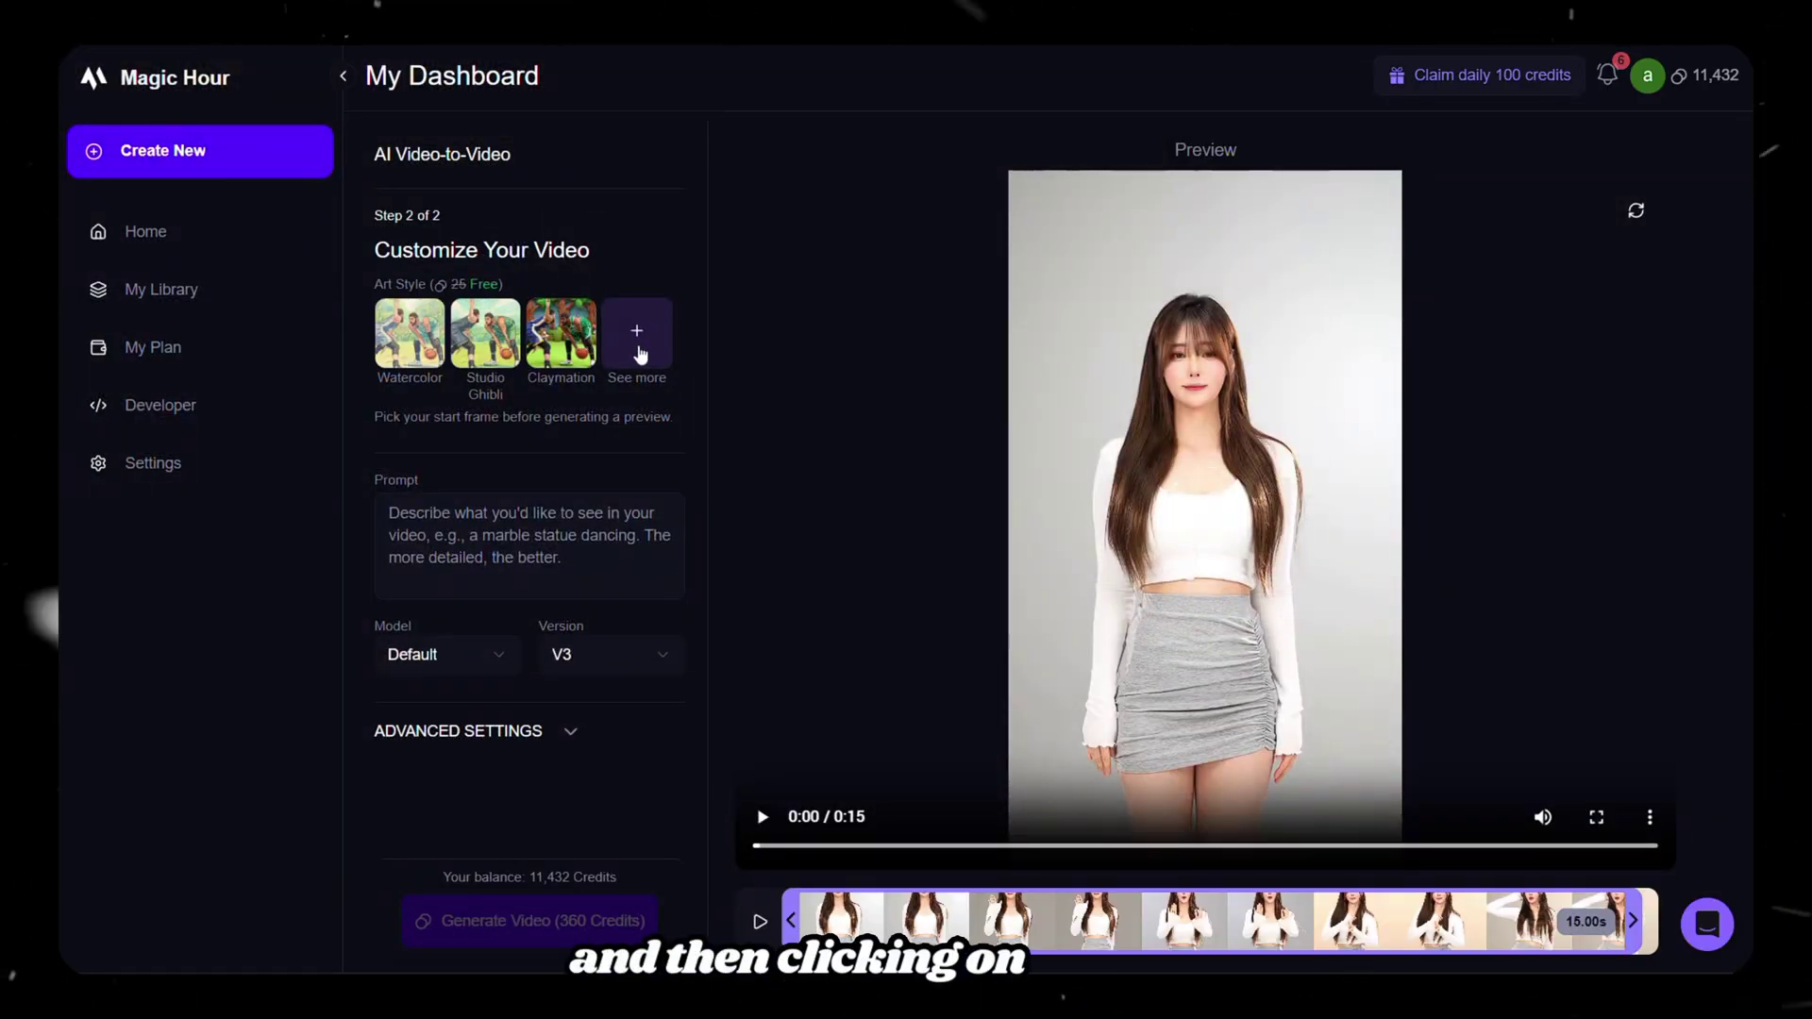
Choose Roblox from the full Art Style Collection and expand the Advanced Settings
{"action": "left_click", "coordinate": [639, 340]}
{"action": "scroll", "coordinate": [648, 354], "scroll_direction": "down", "scroll_amount": 20}
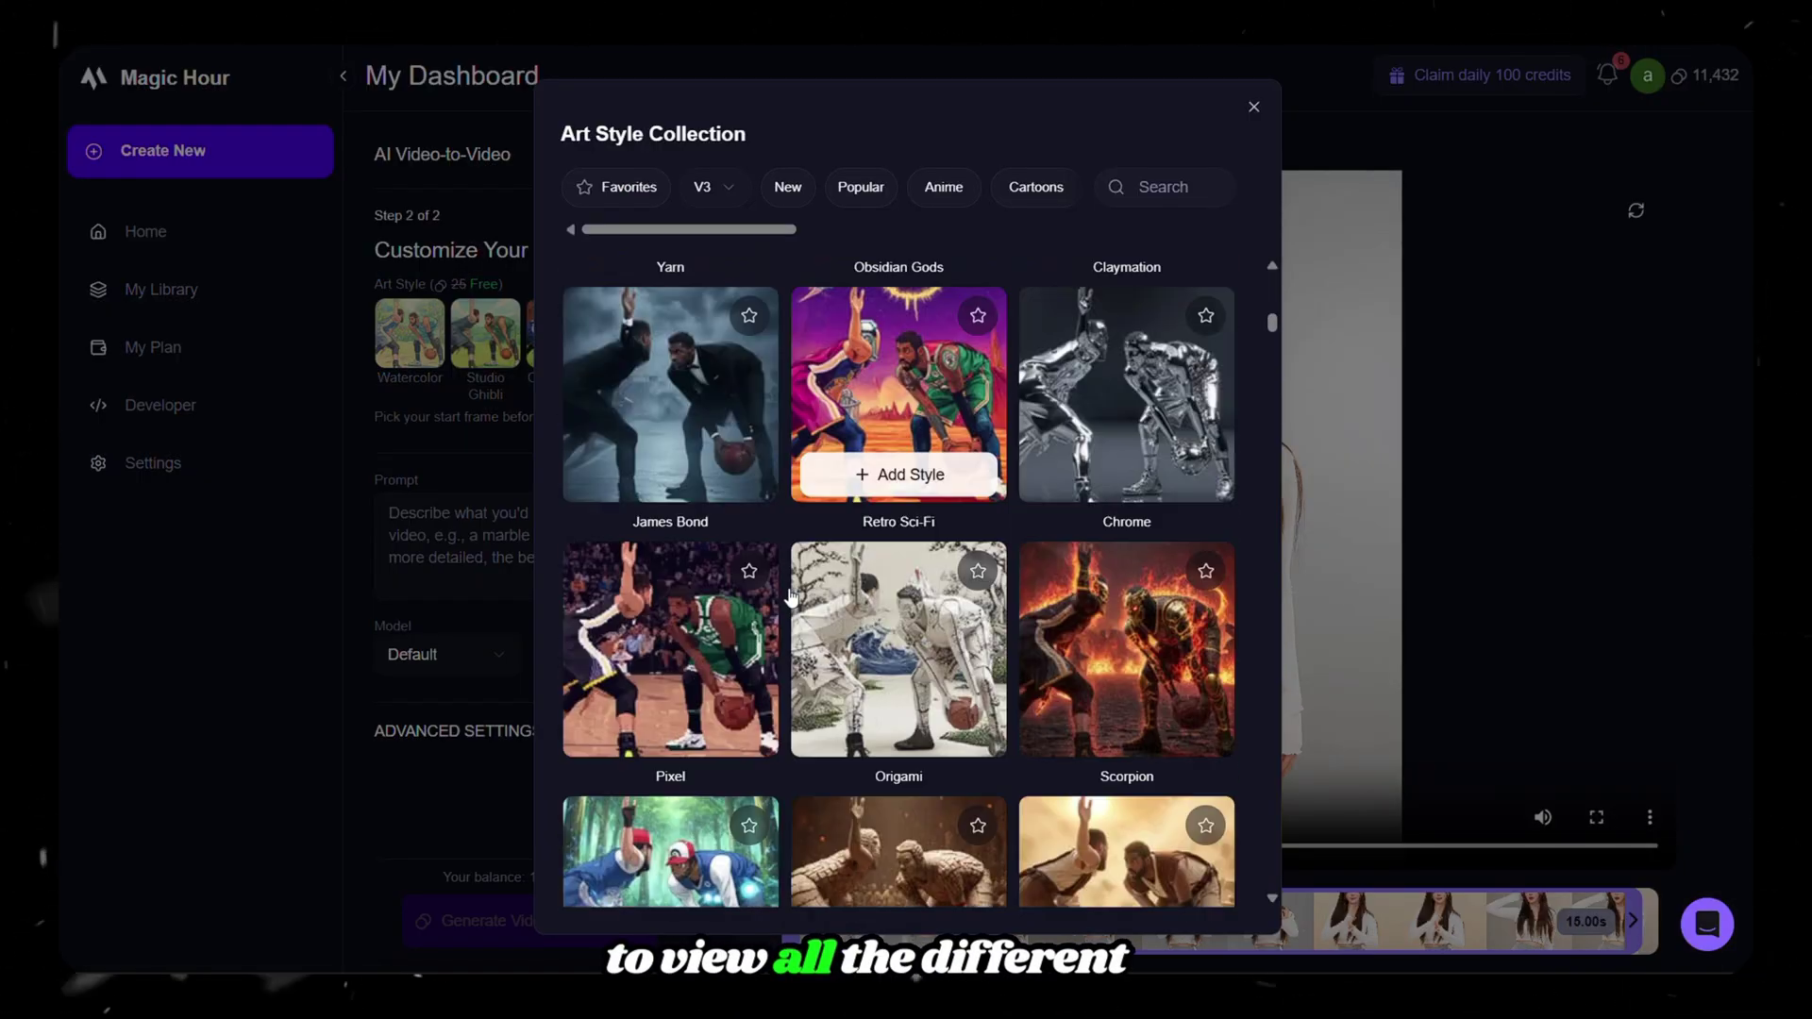
{"action": "scroll", "coordinate": [793, 599], "scroll_direction": "up", "scroll_amount": 20}
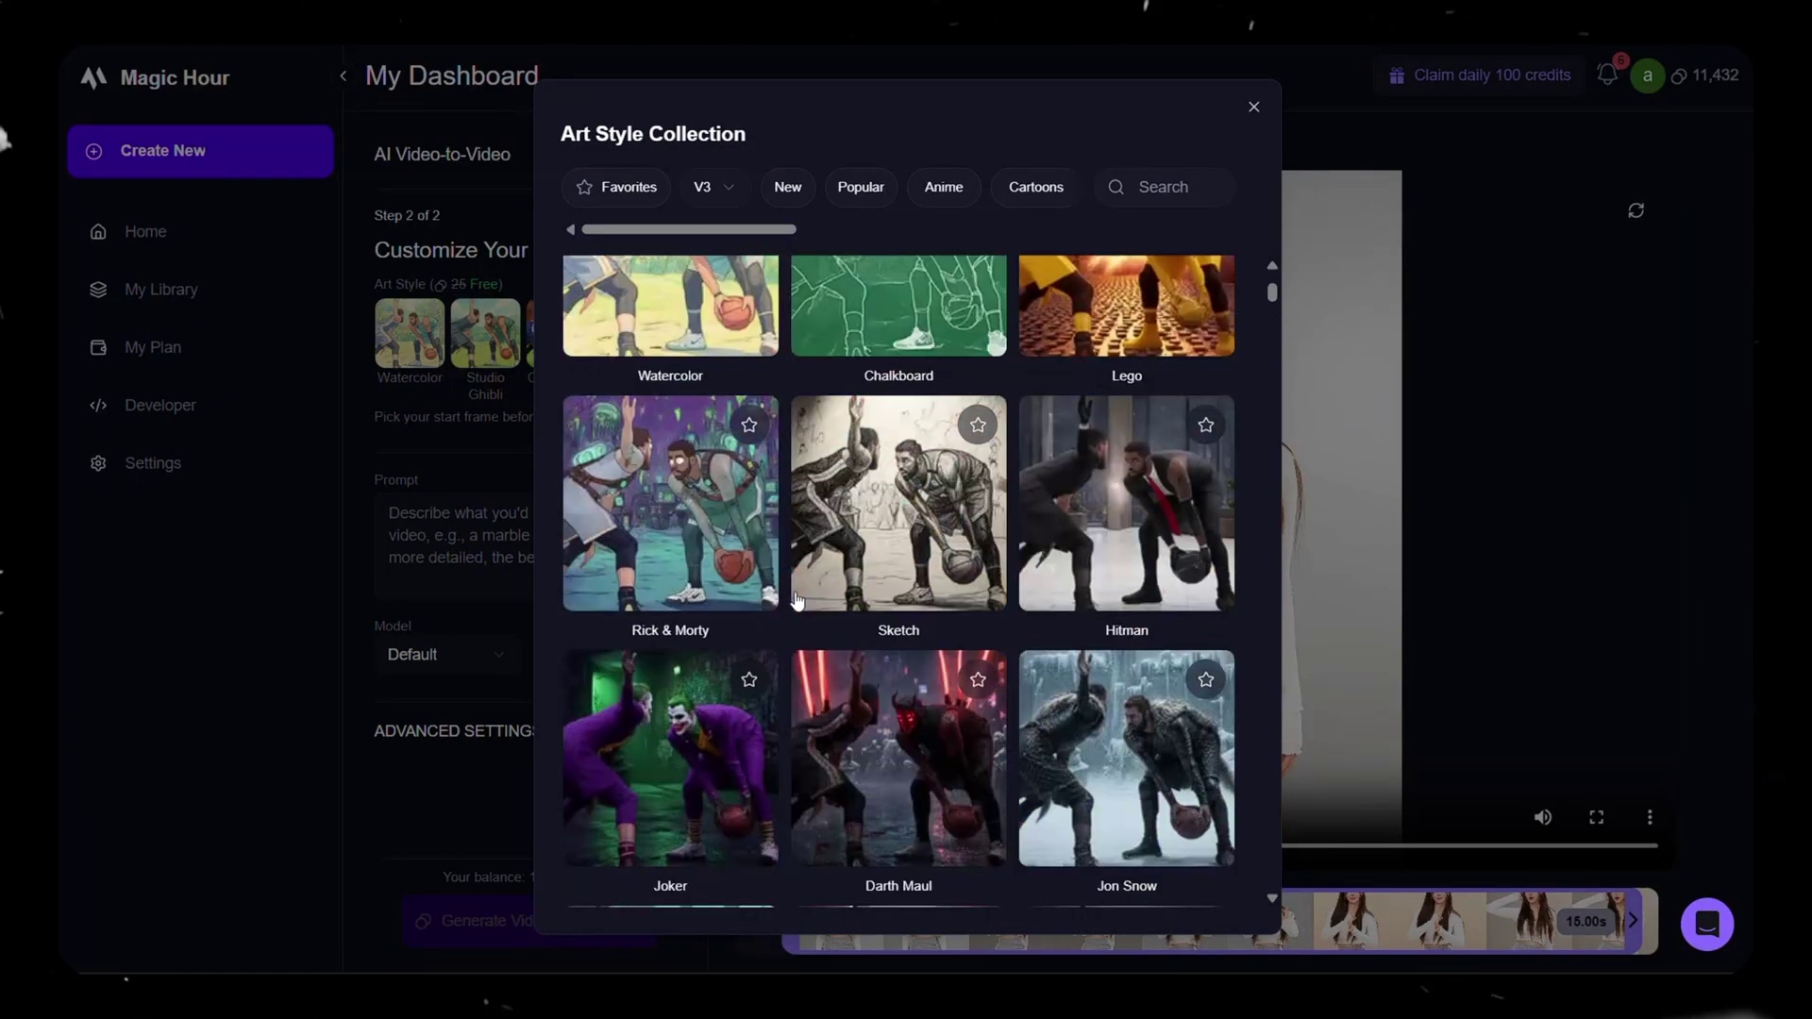
{"action": "left_click", "coordinate": [669, 388]}
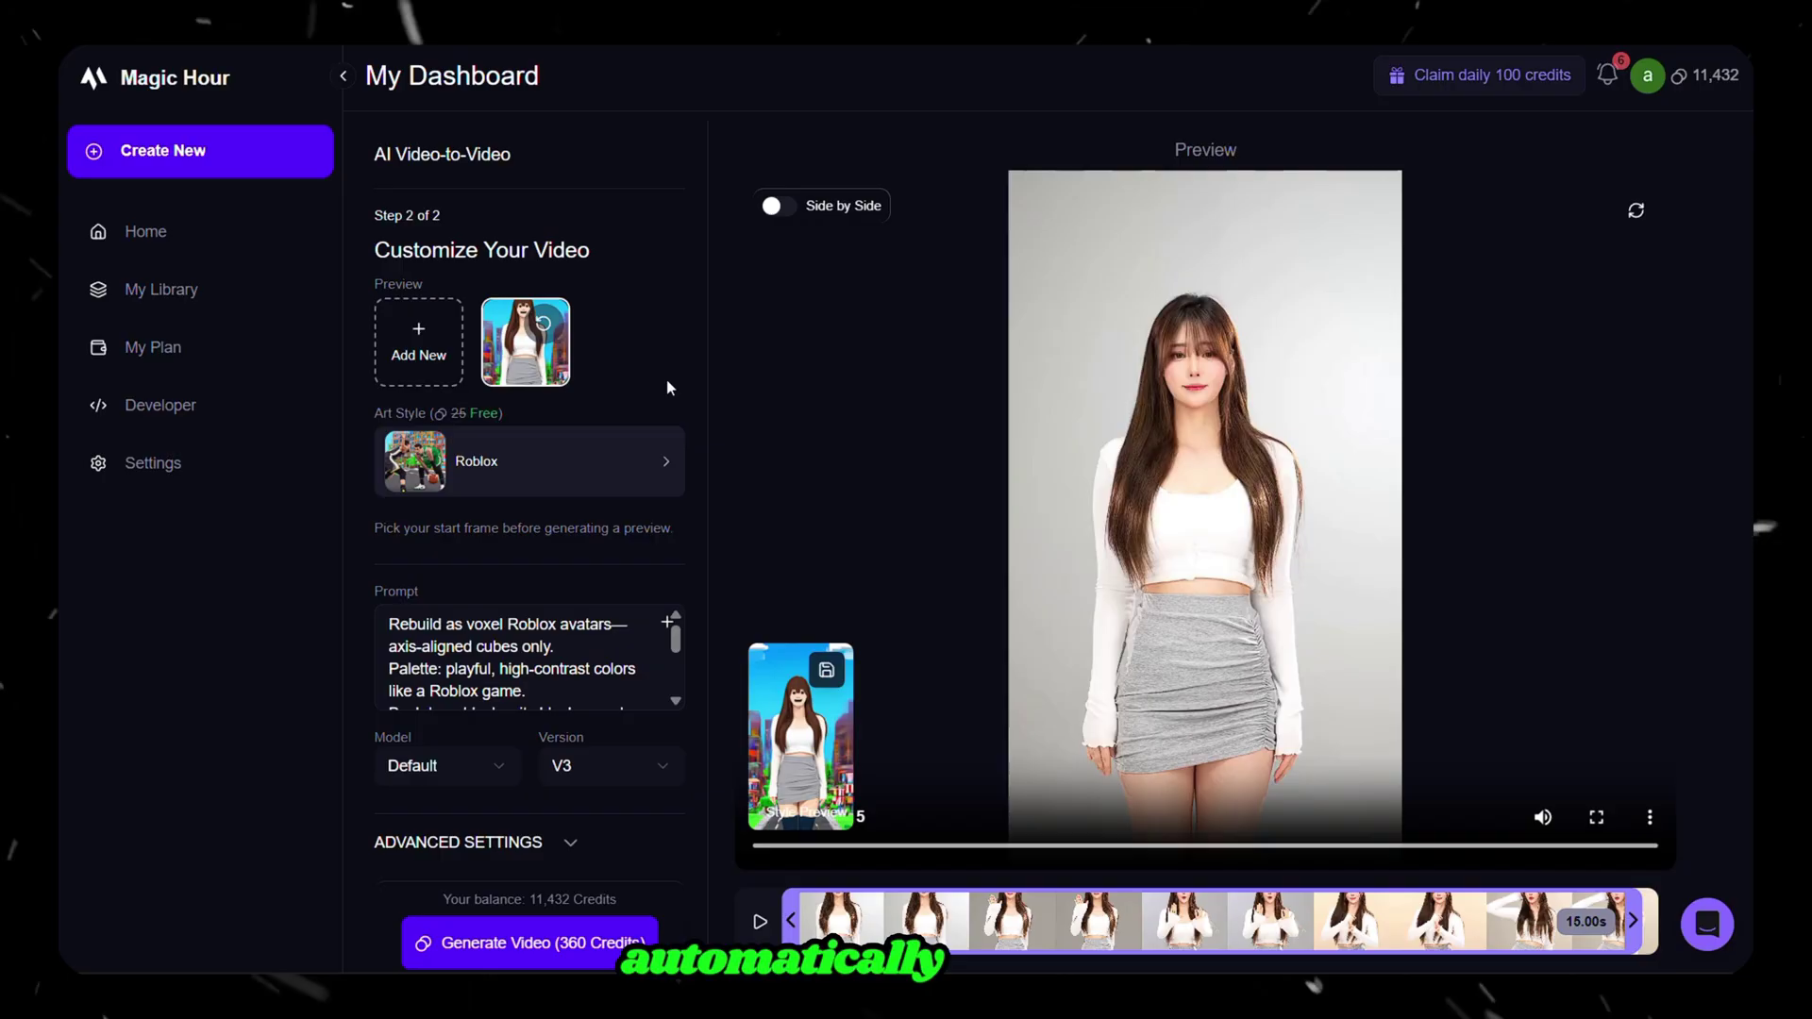
{"action": "scroll", "coordinate": [567, 777], "scroll_direction": "down", "scroll_amount": 1}
{"action": "left_click", "coordinate": [568, 766]}
{"action": "scroll", "coordinate": [569, 851], "scroll_direction": "down", "scroll_amount": 2}
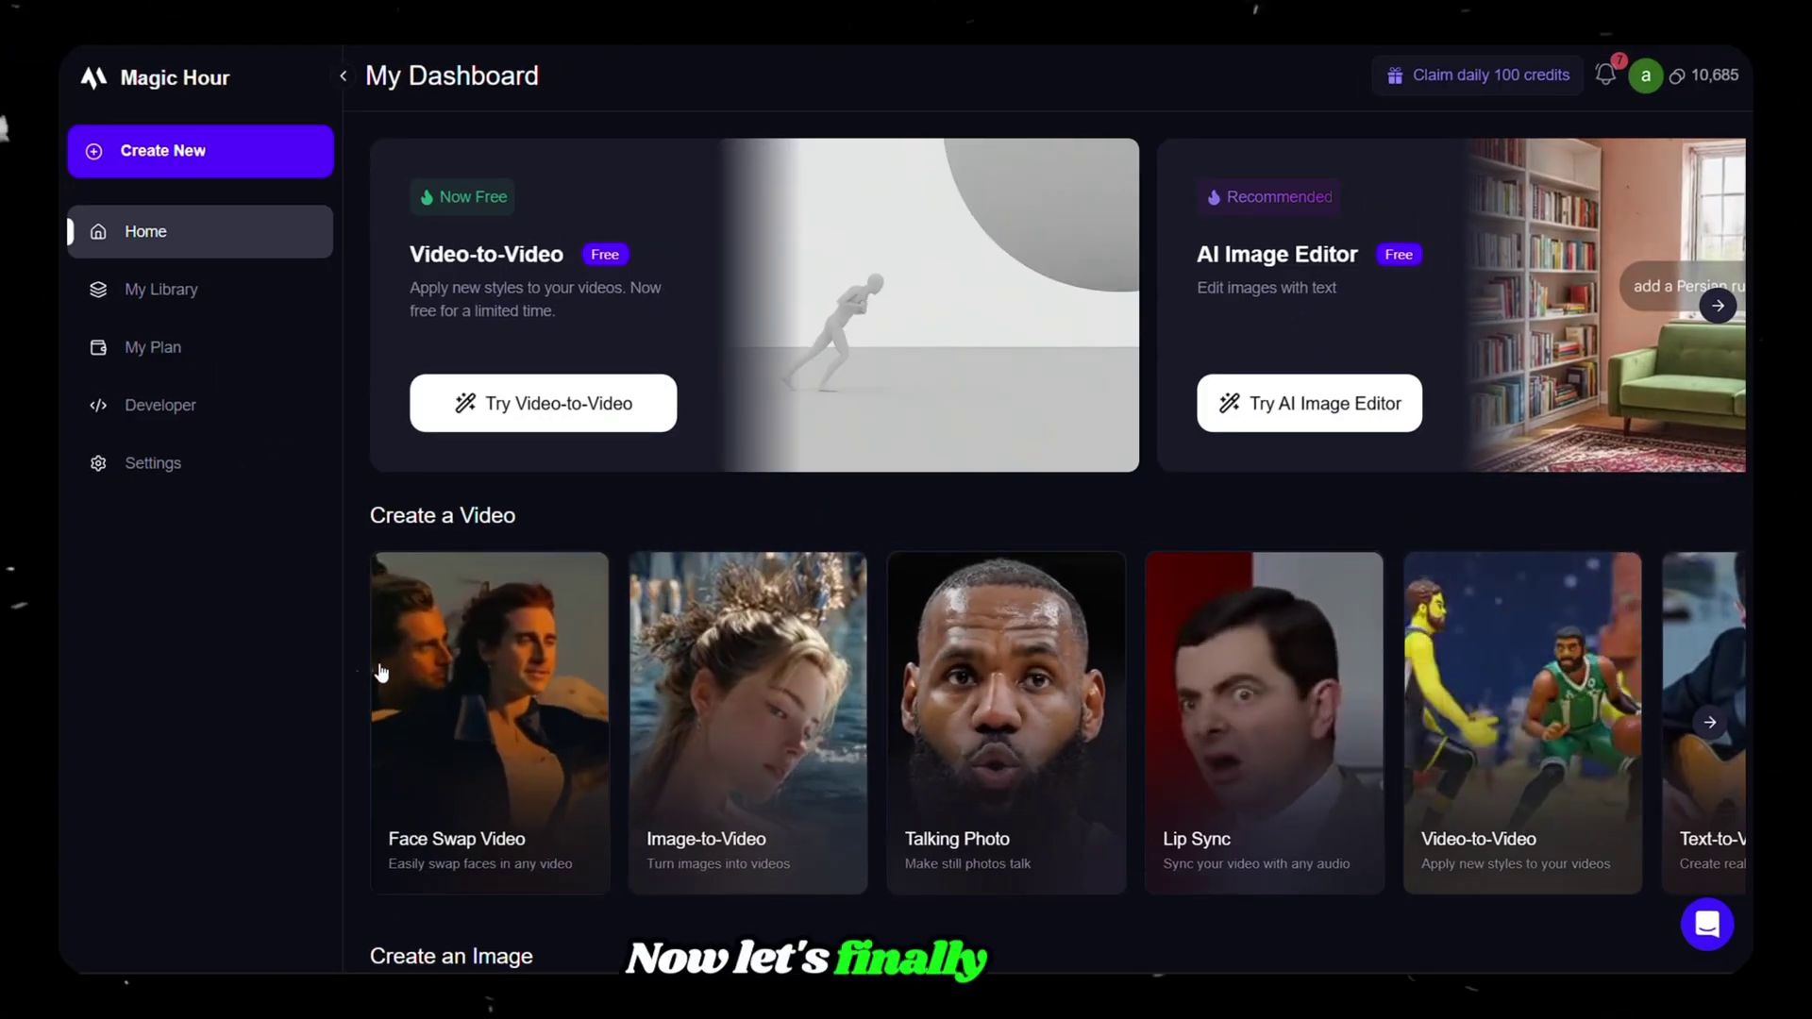
In Face Swap Video, upload the second video file and continue to the face step
{"action": "left_click", "coordinate": [519, 746]}
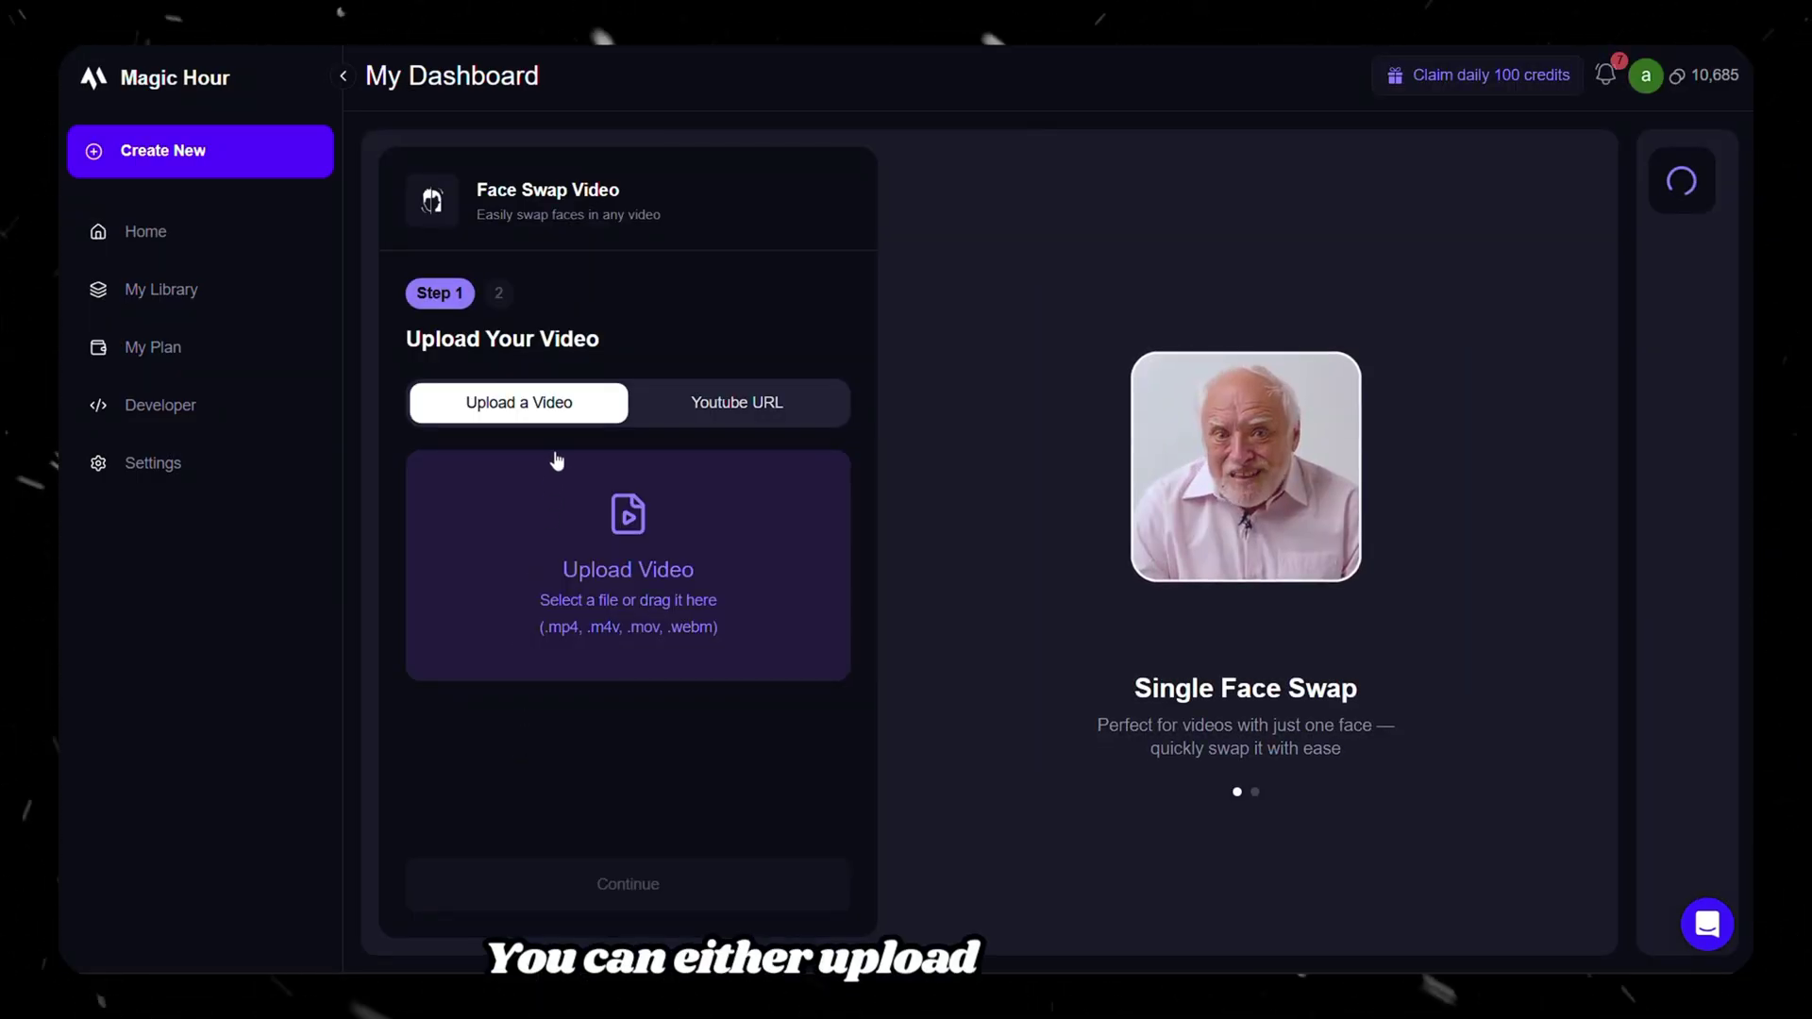
{"action": "left_click", "coordinate": [742, 394]}
{"action": "left_click", "coordinate": [615, 404]}
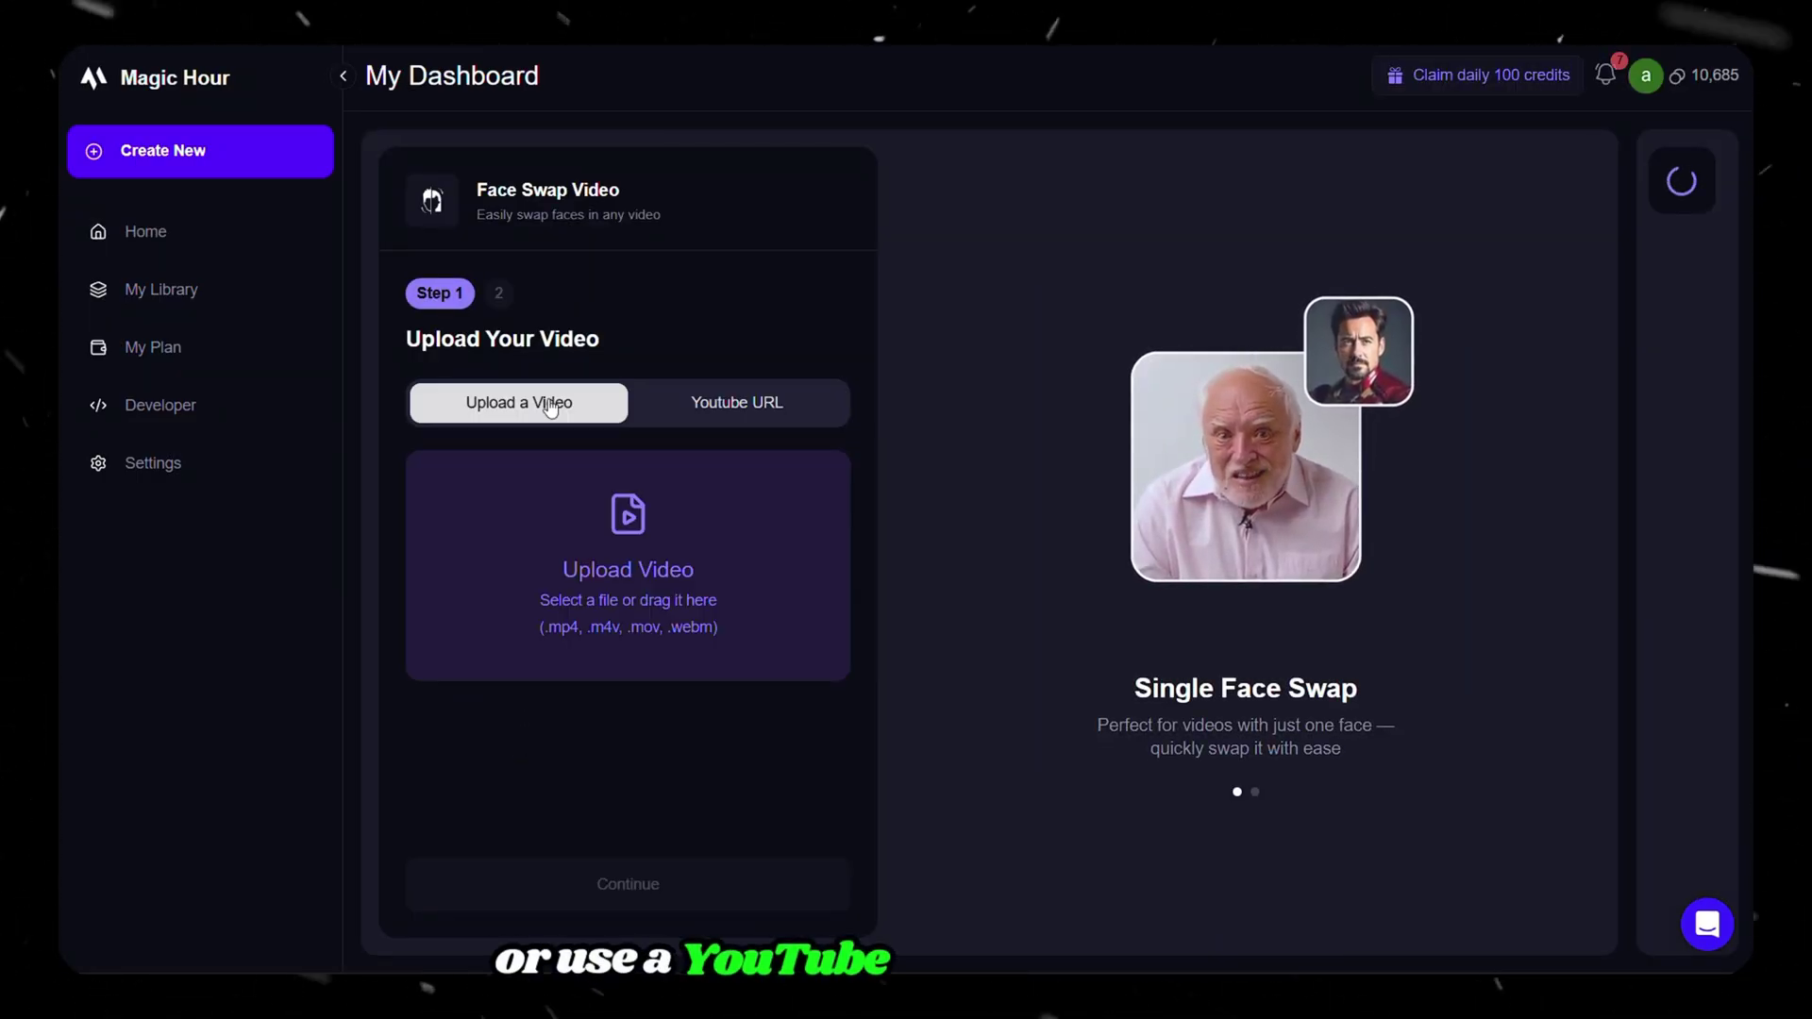
{"action": "left_click", "coordinate": [615, 583]}
{"action": "double_click", "coordinate": [444, 269]}
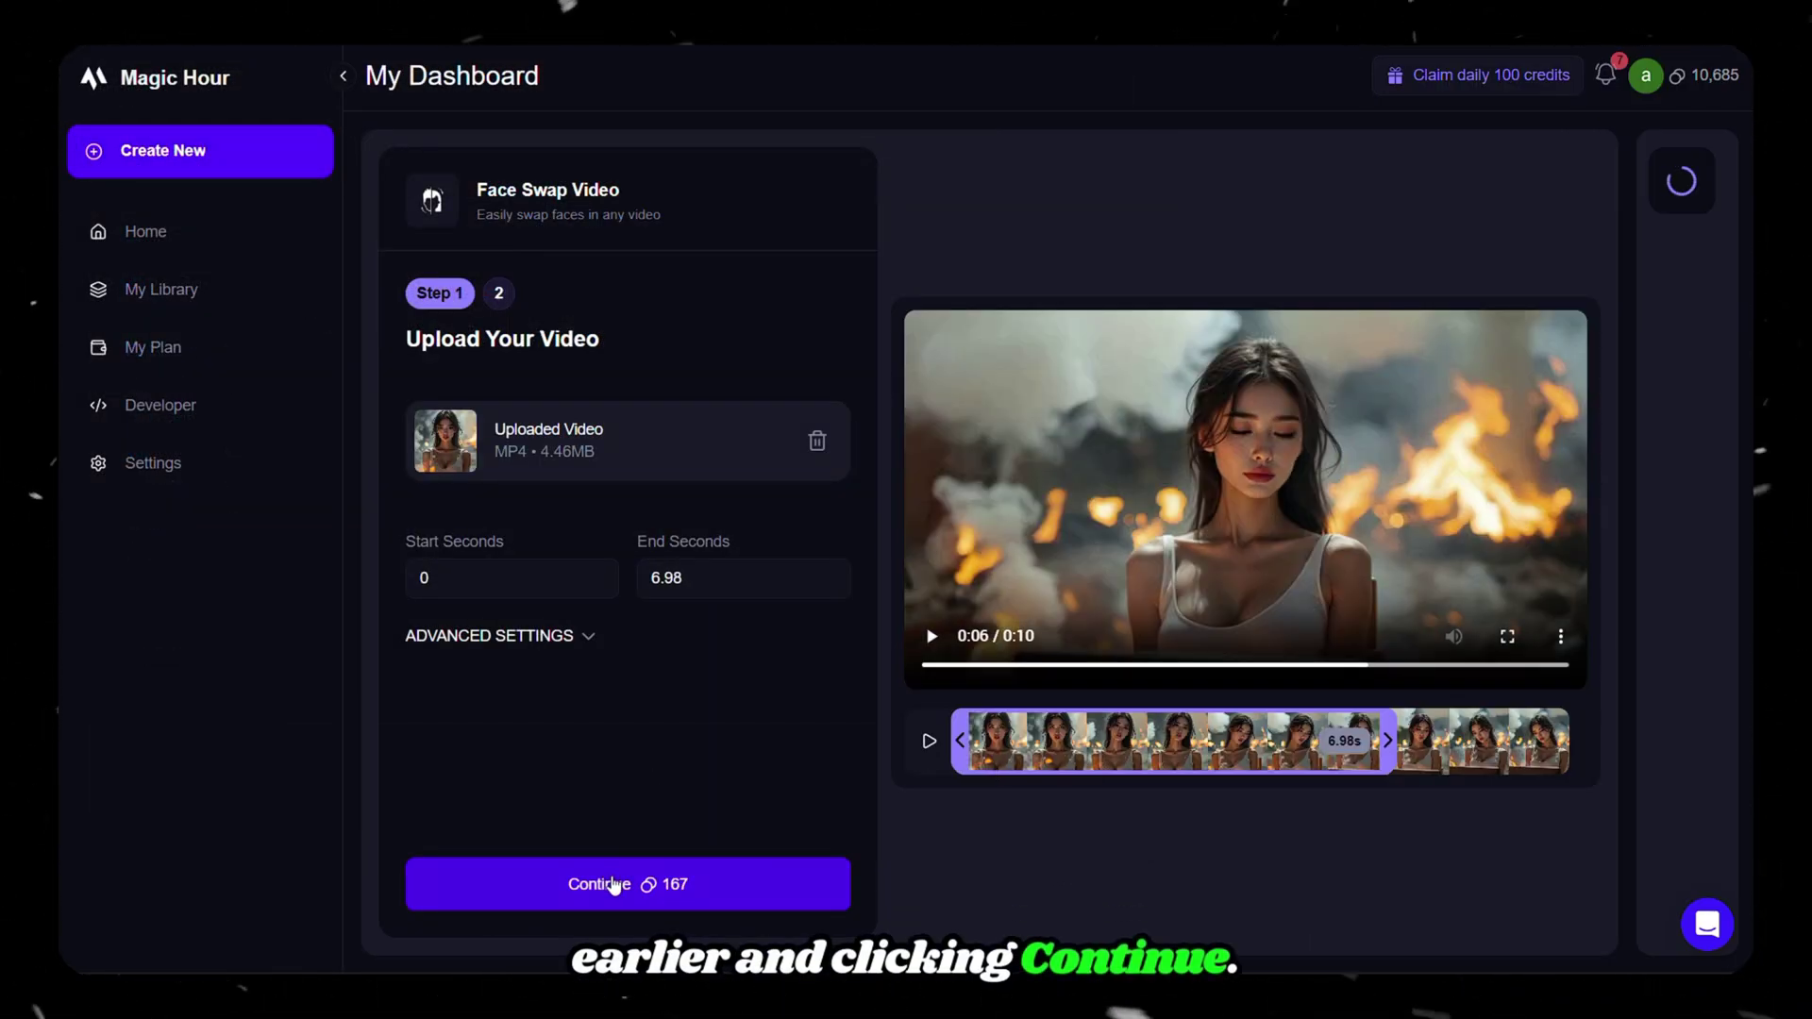
{"action": "left_click", "coordinate": [615, 886]}
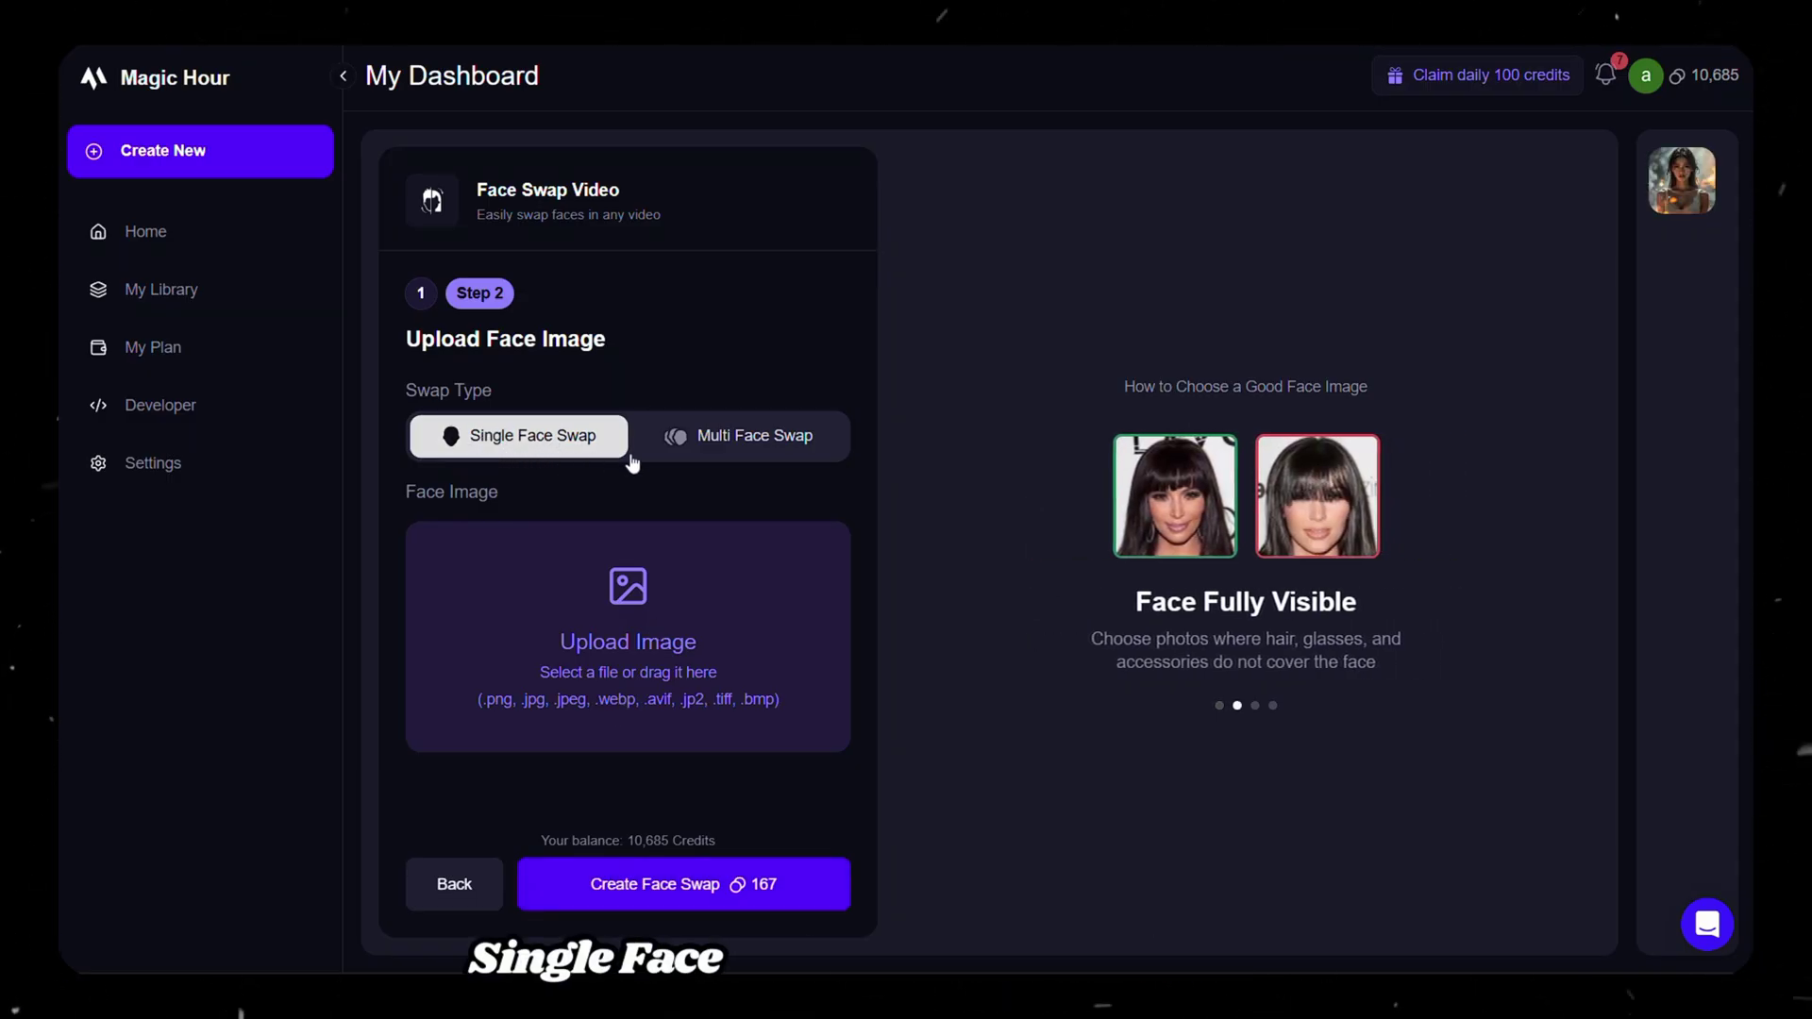
Keep Single Face Swap selected and begin uploading the face image
{"action": "left_click", "coordinate": [733, 439]}
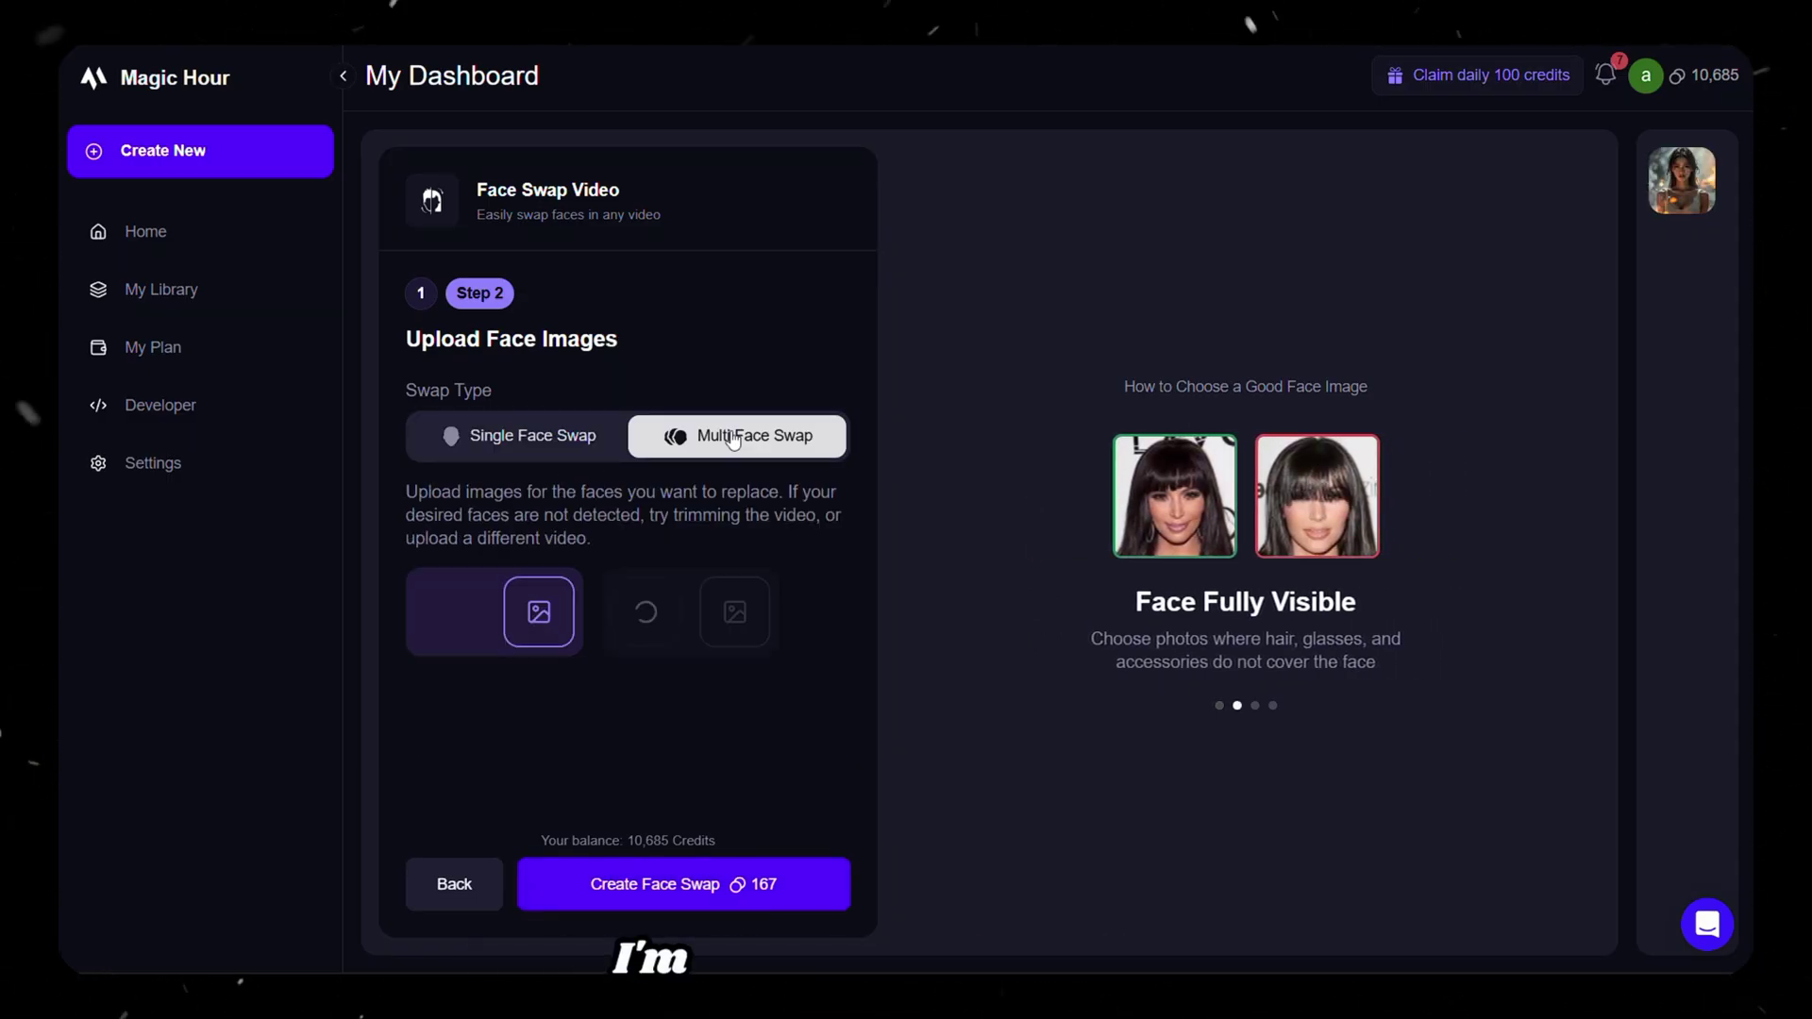
{"action": "left_click", "coordinate": [528, 443]}
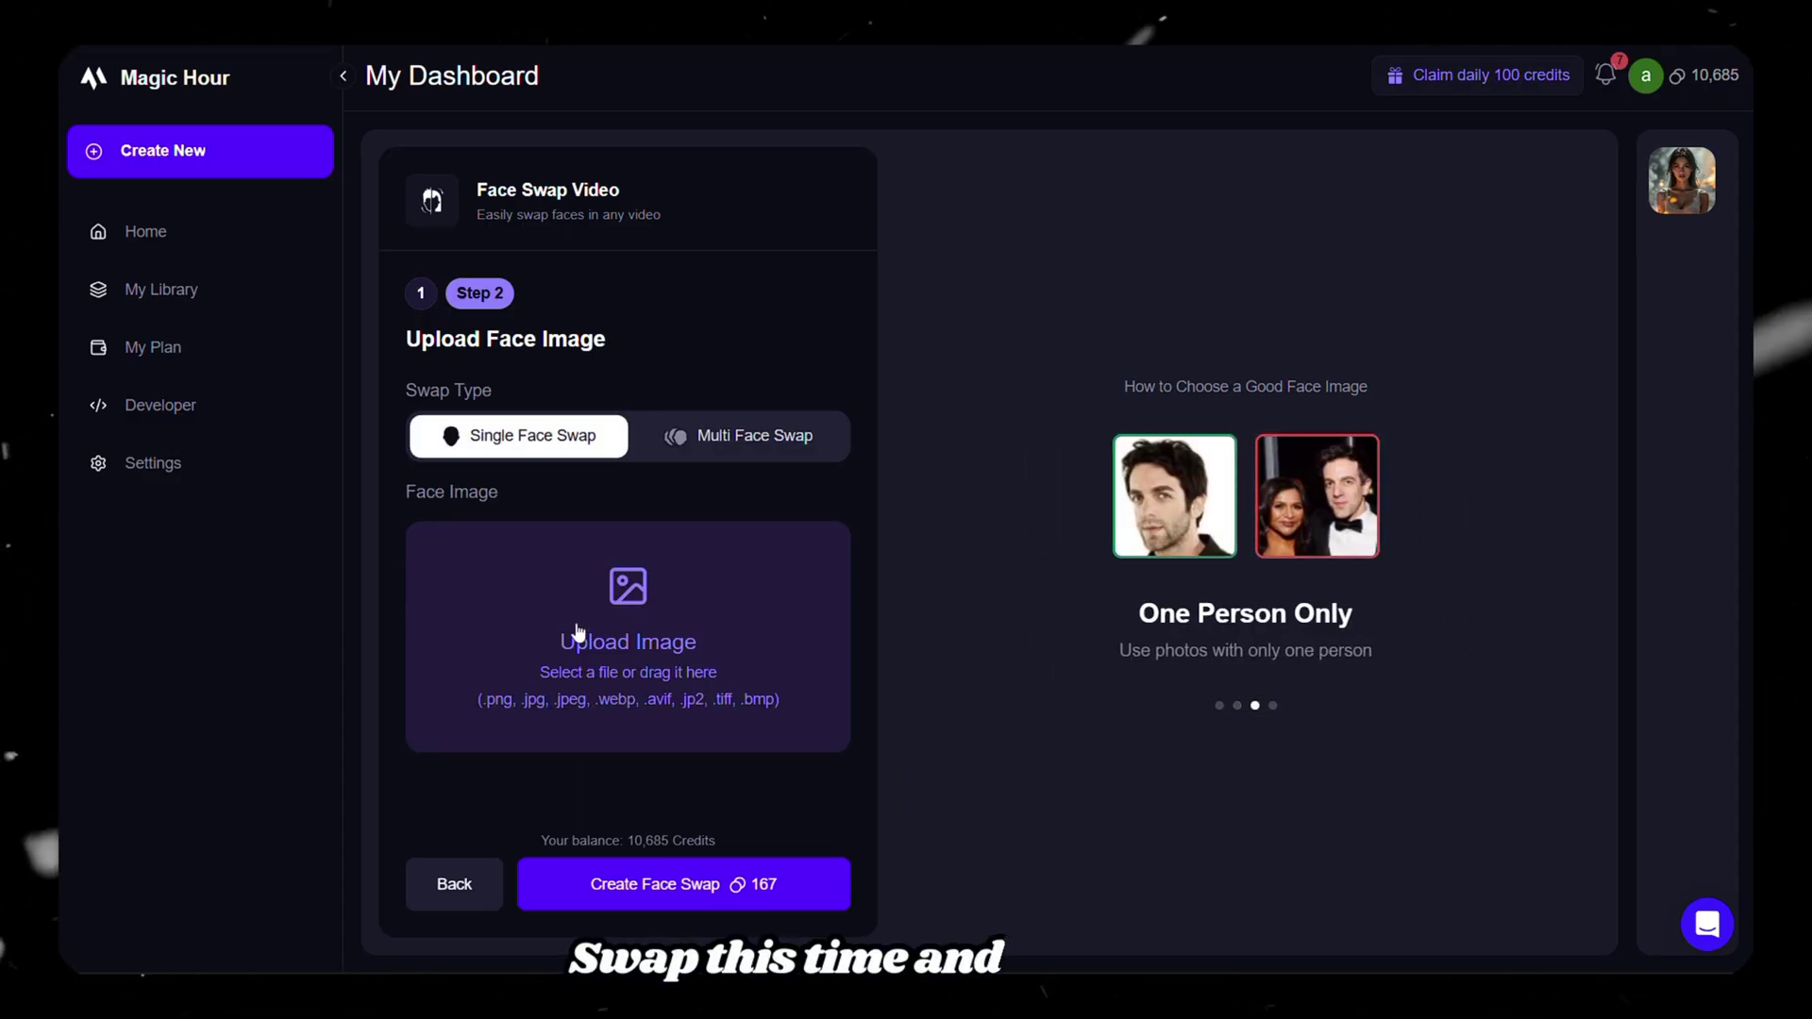
{"action": "left_click", "coordinate": [626, 611]}
Upload the face PNG, create the face swap, and play the 7-second result
{"action": "double_click", "coordinate": [585, 254]}
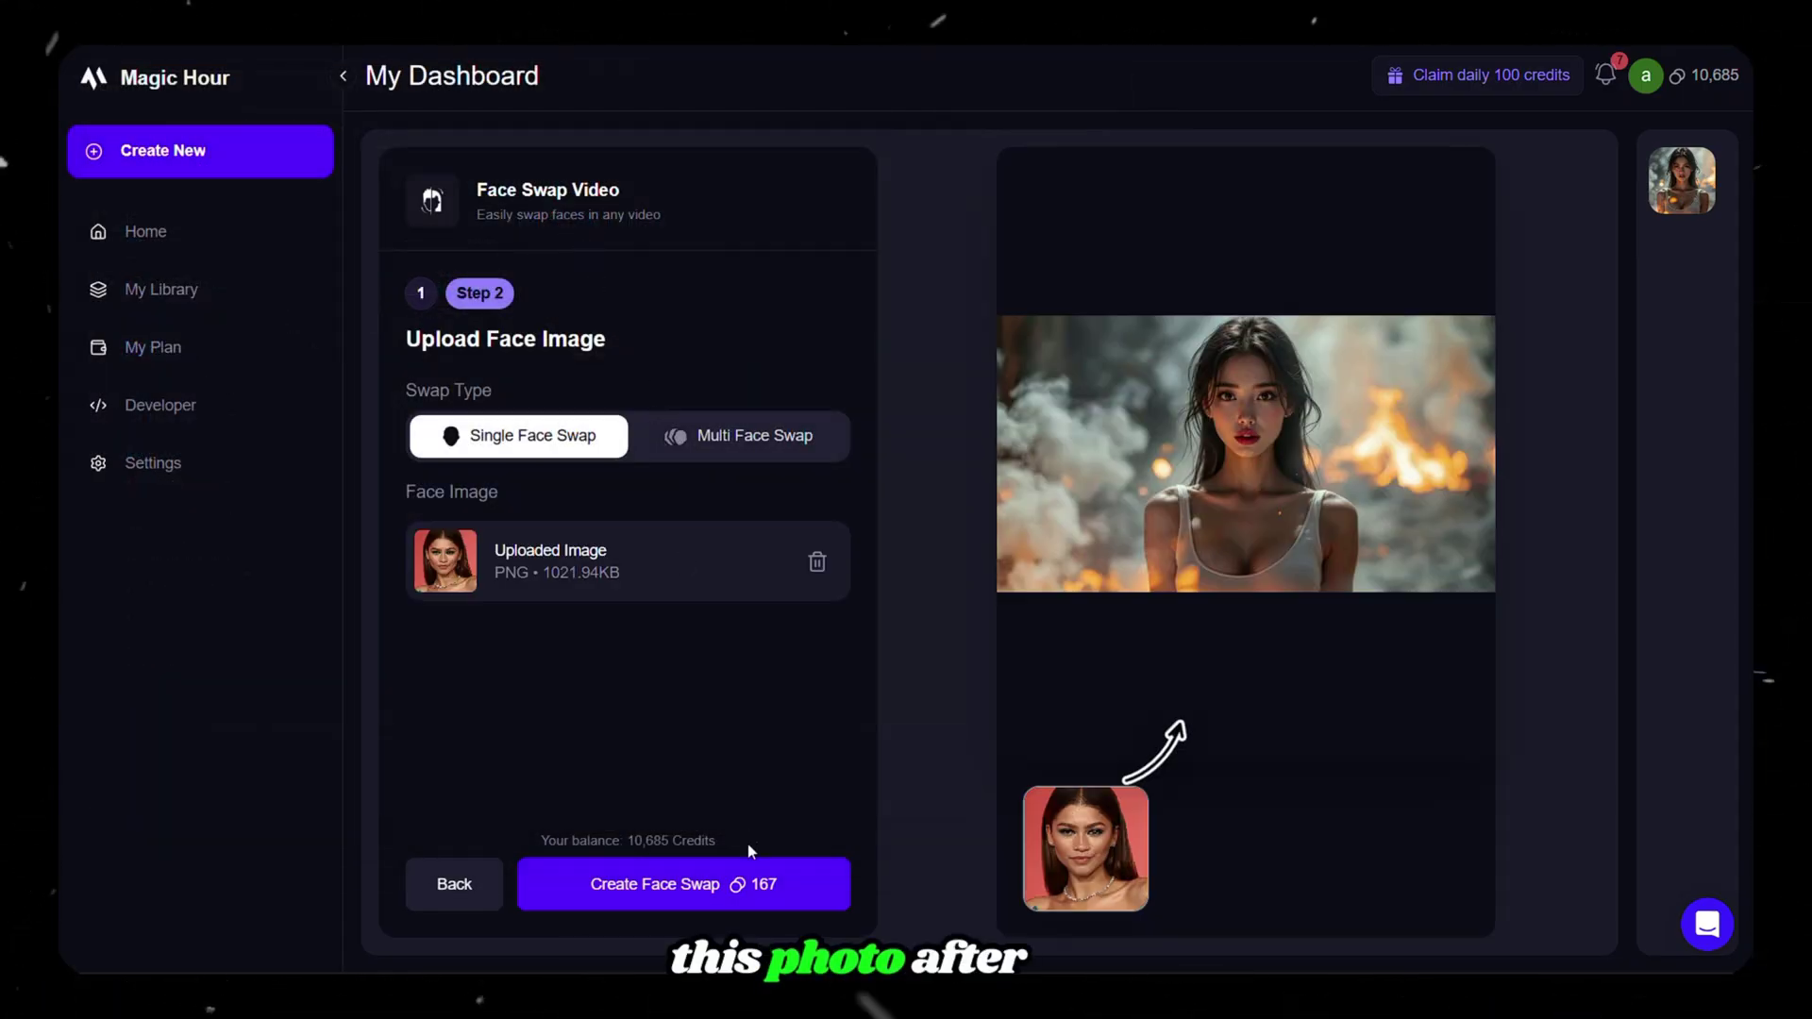
{"action": "left_click", "coordinate": [729, 887]}
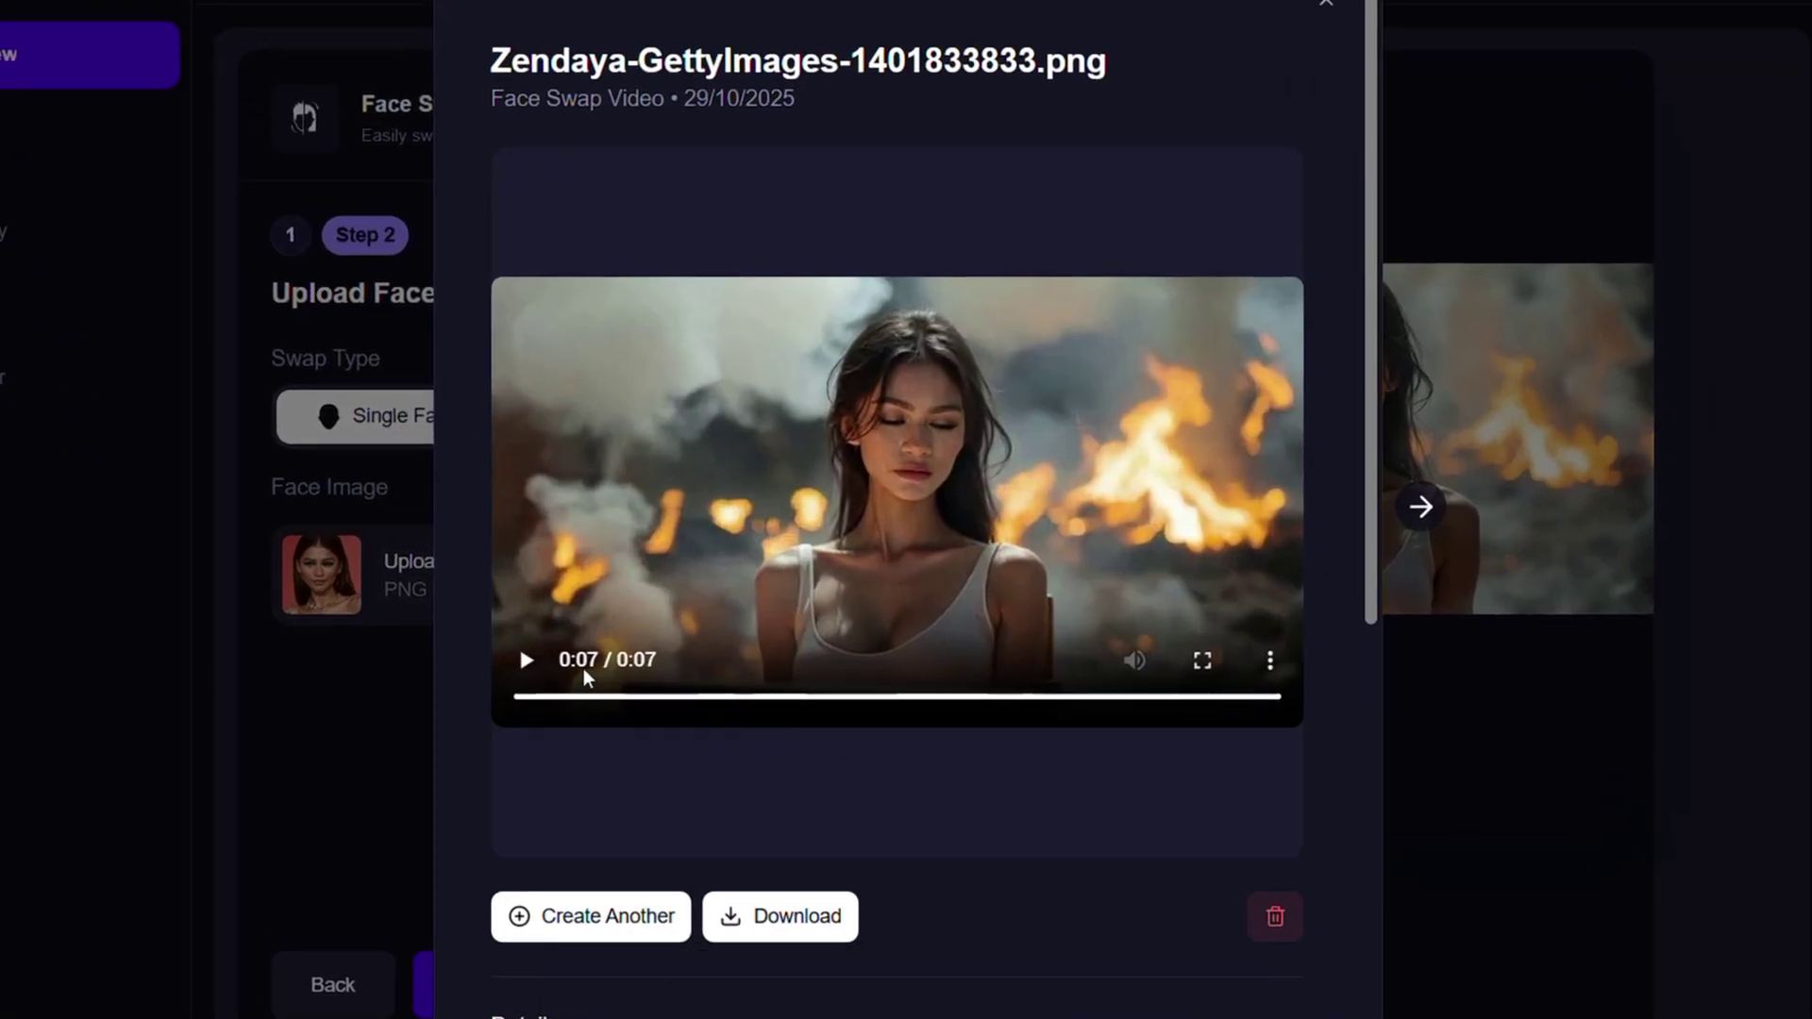
{"action": "left_click", "coordinate": [526, 661]}
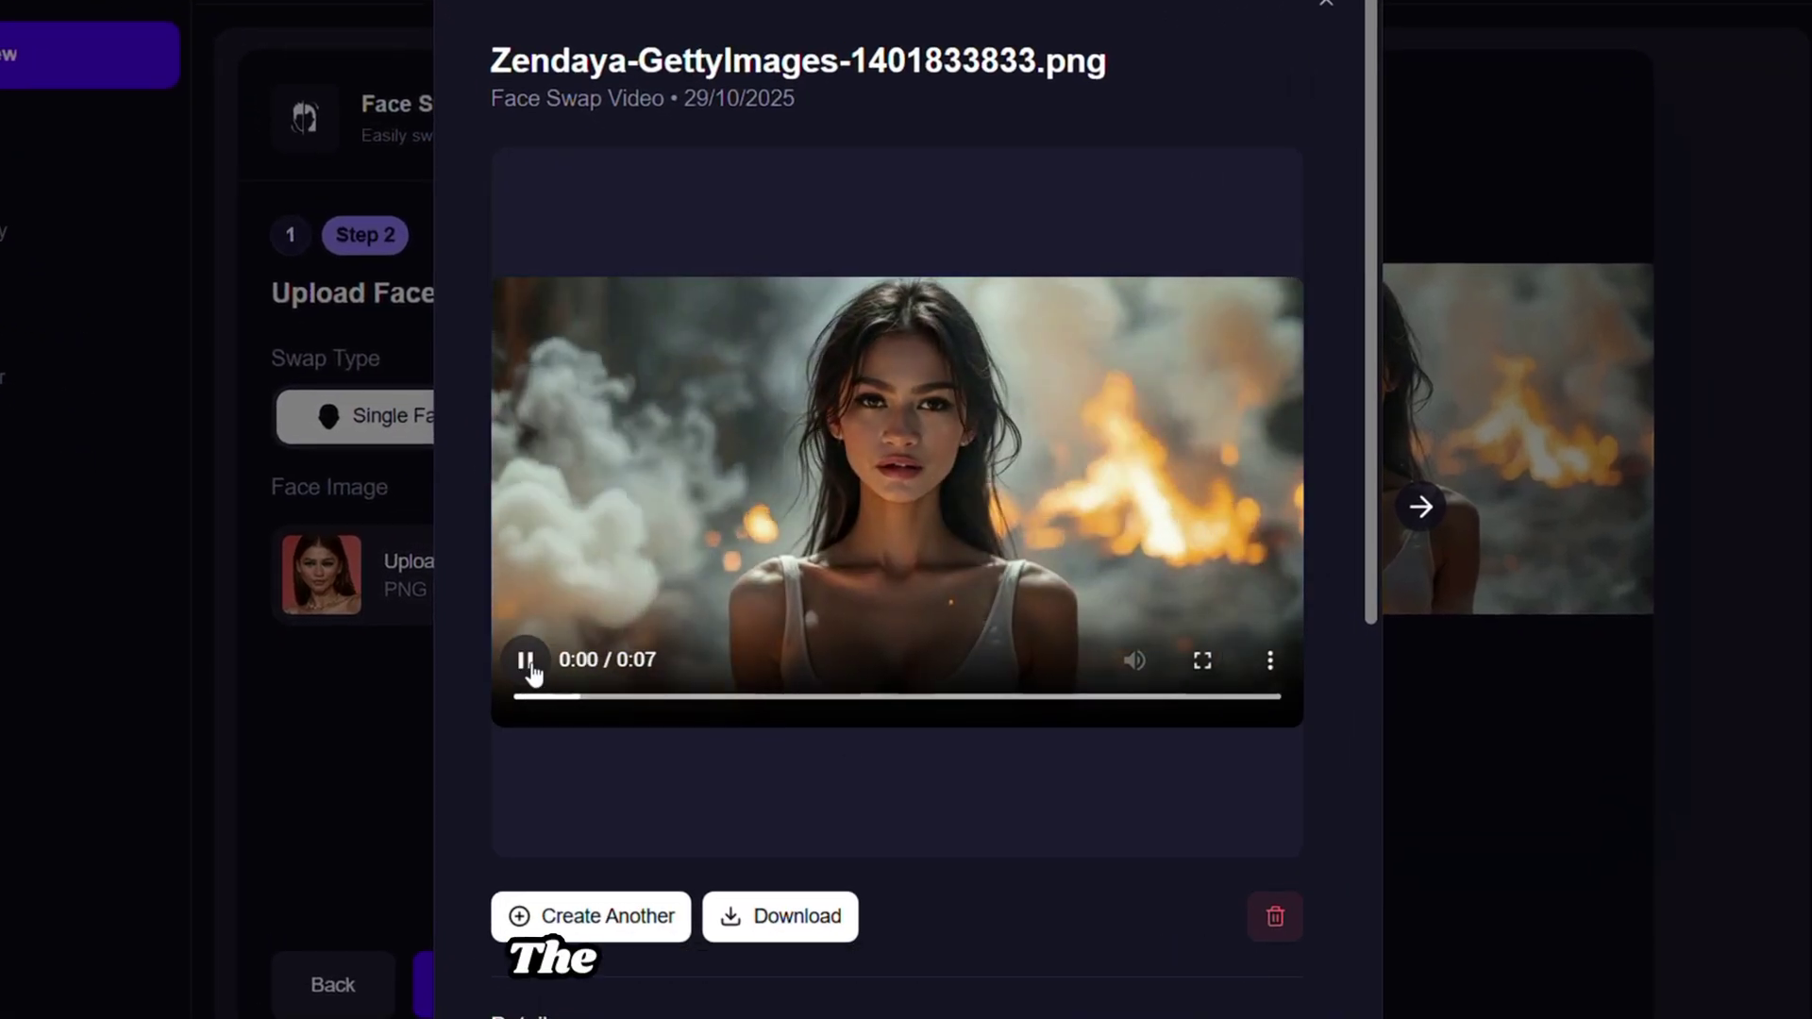